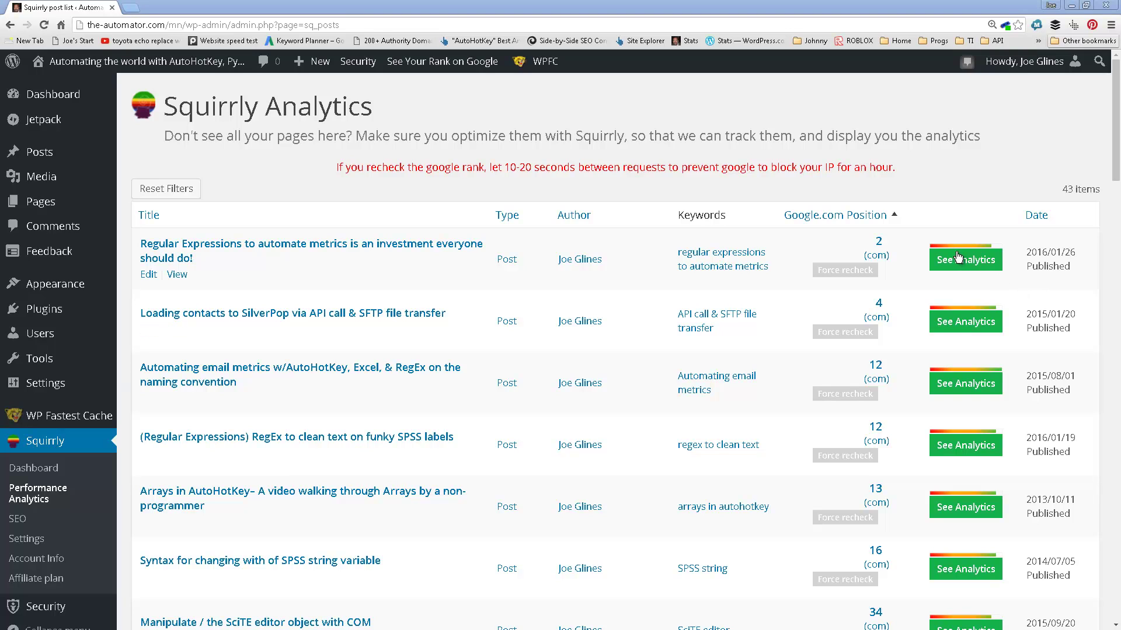
Browse the Squirrly Analytics post list, filtering to posts ranked 12, then clearing the filter.
double_click(214, 110)
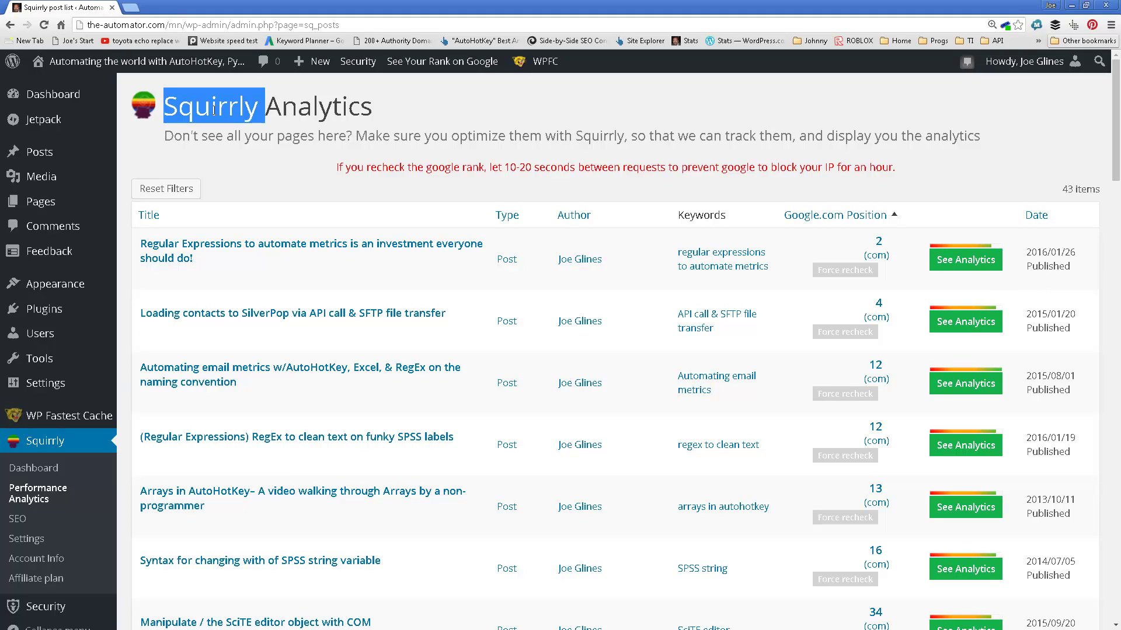
left_click(88, 448)
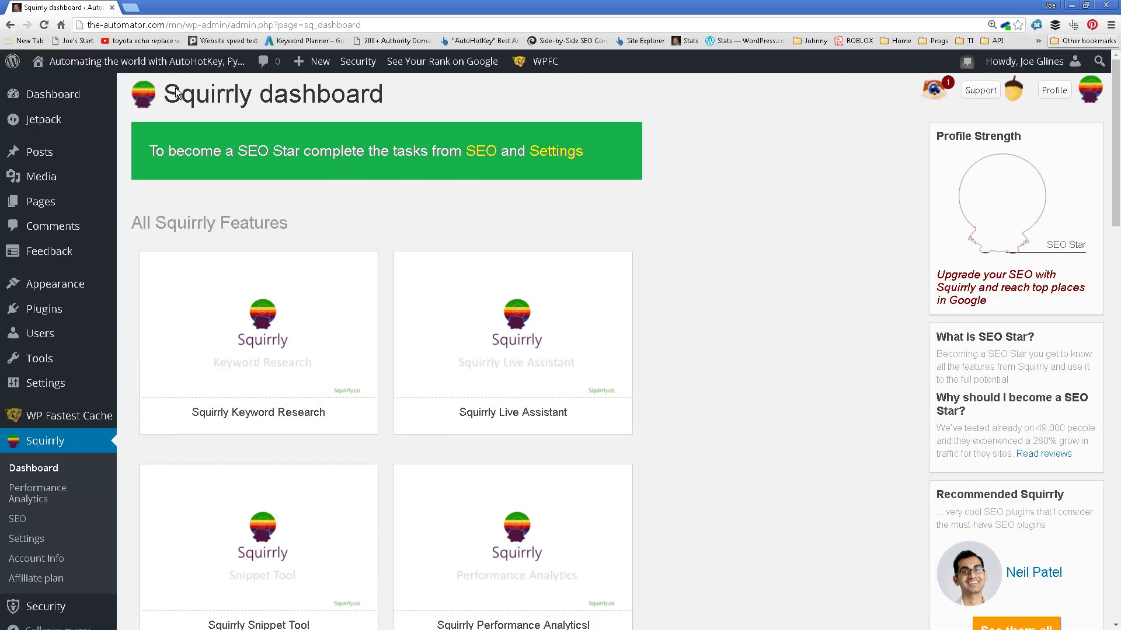
left_click(10, 25)
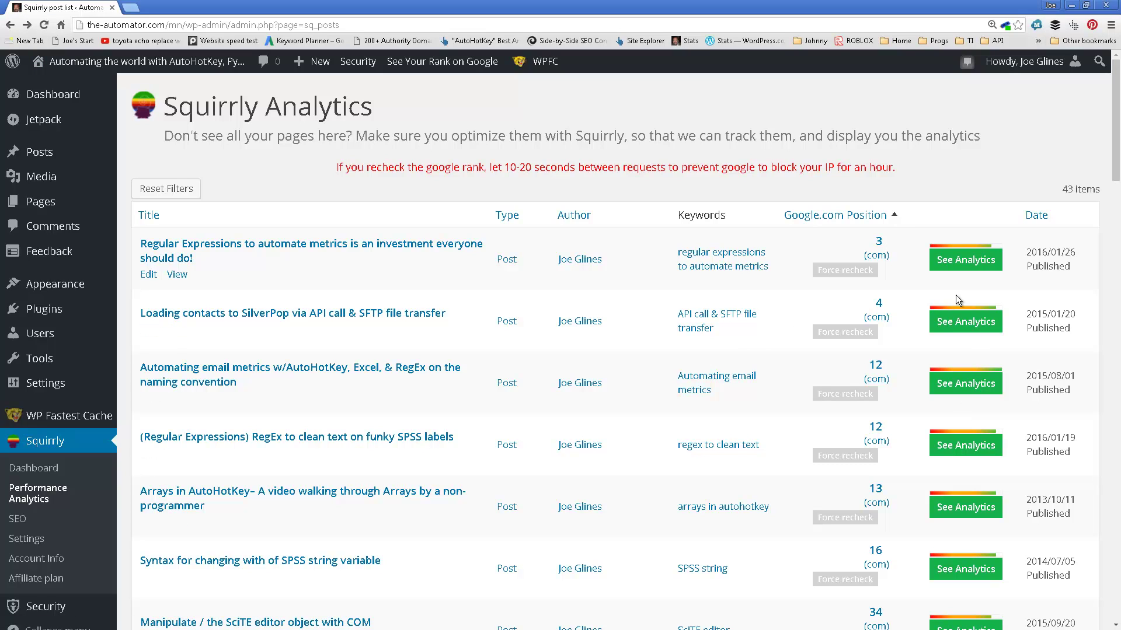
scroll(962, 429, "down", 3)
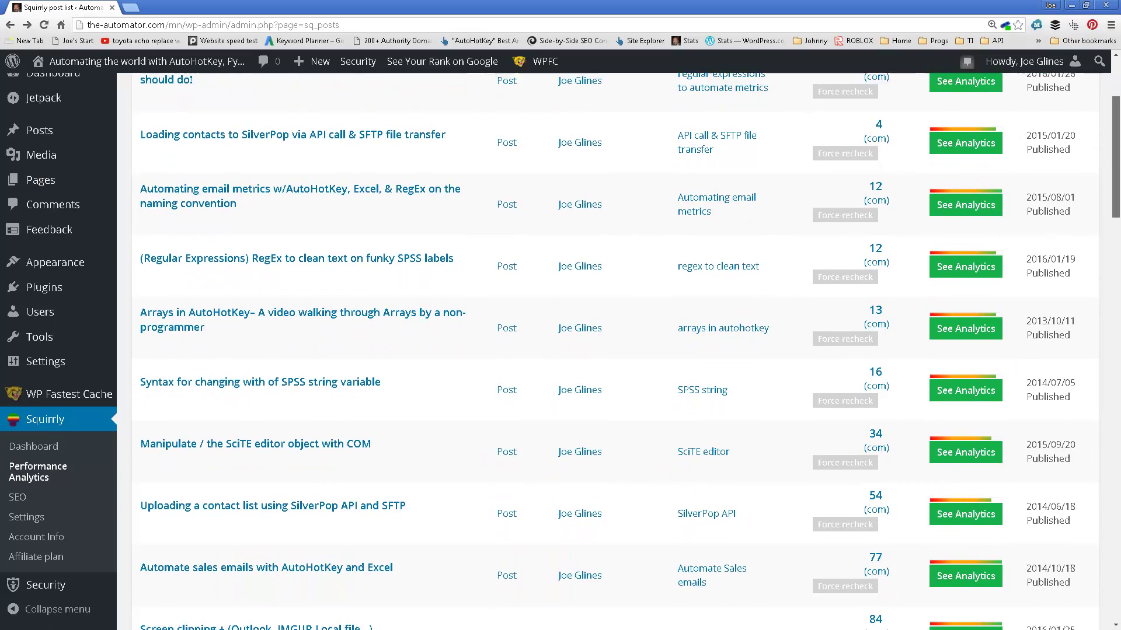
scroll(987, 278, "down", 14)
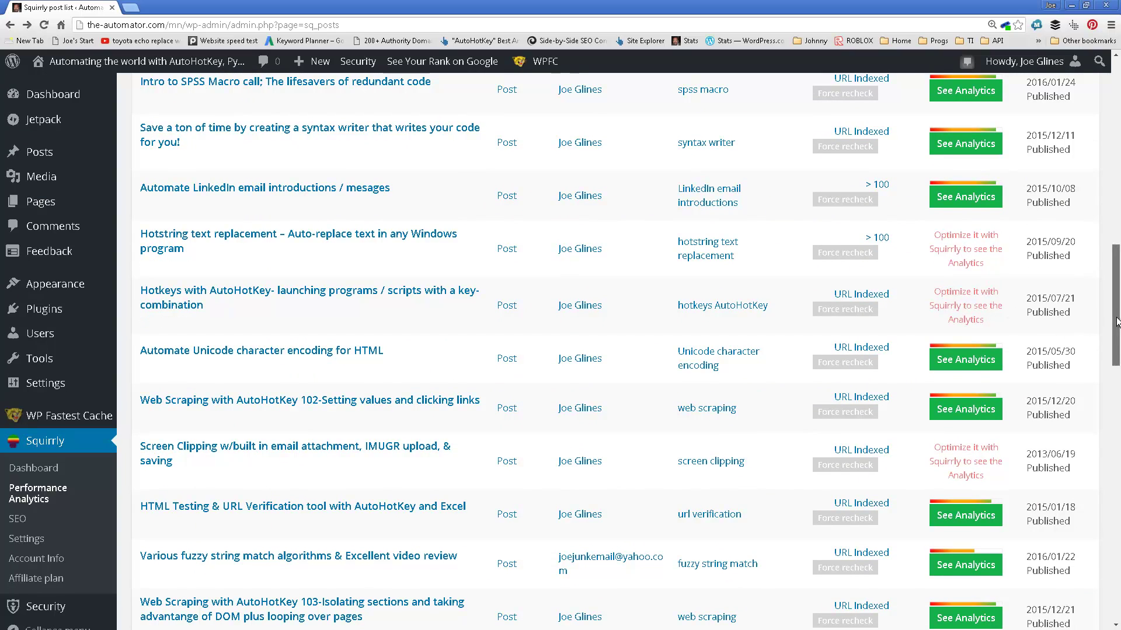
left_click_drag(1116, 321, 1116, 158)
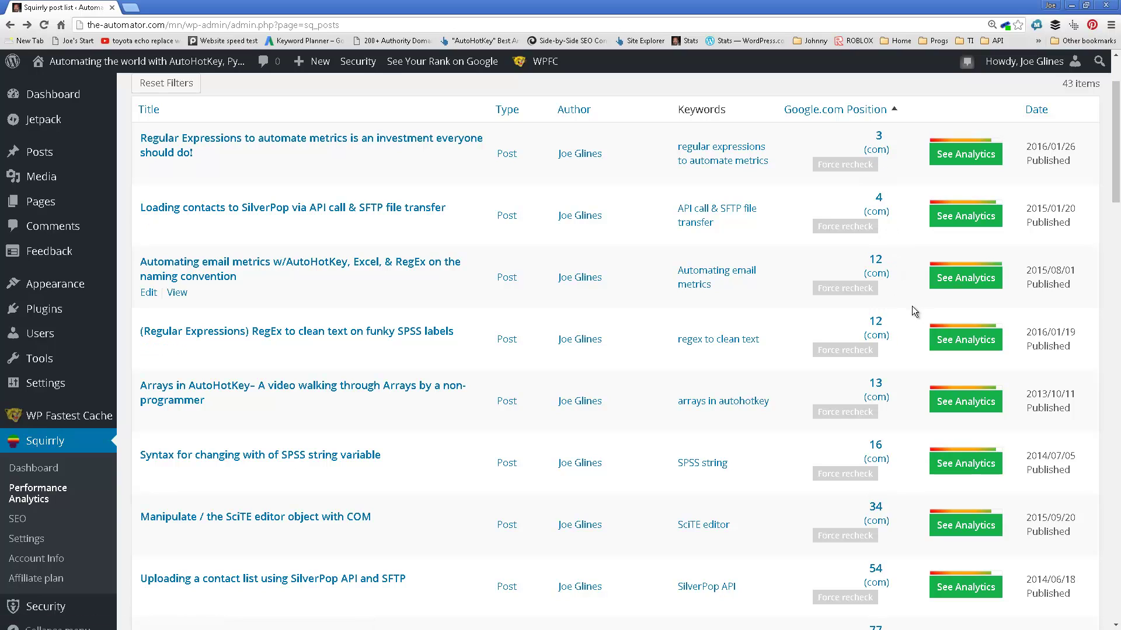
left_click(875, 267)
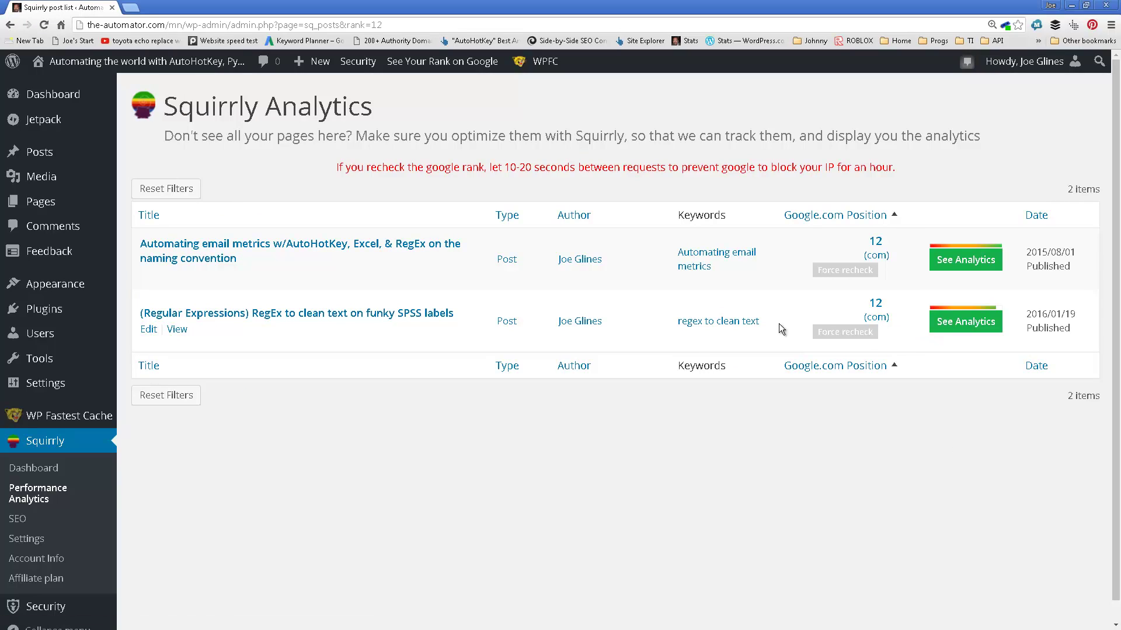
left_click(150, 188)
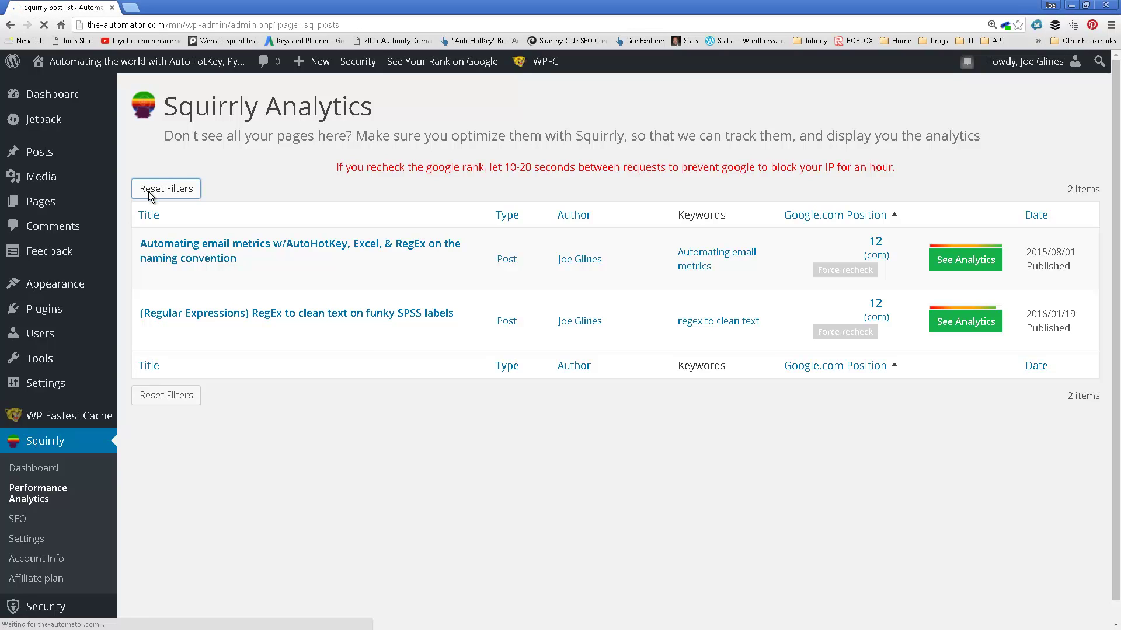
Force a Google rank recheck on the SciTE editor post.
scroll(652, 448, "down", 1)
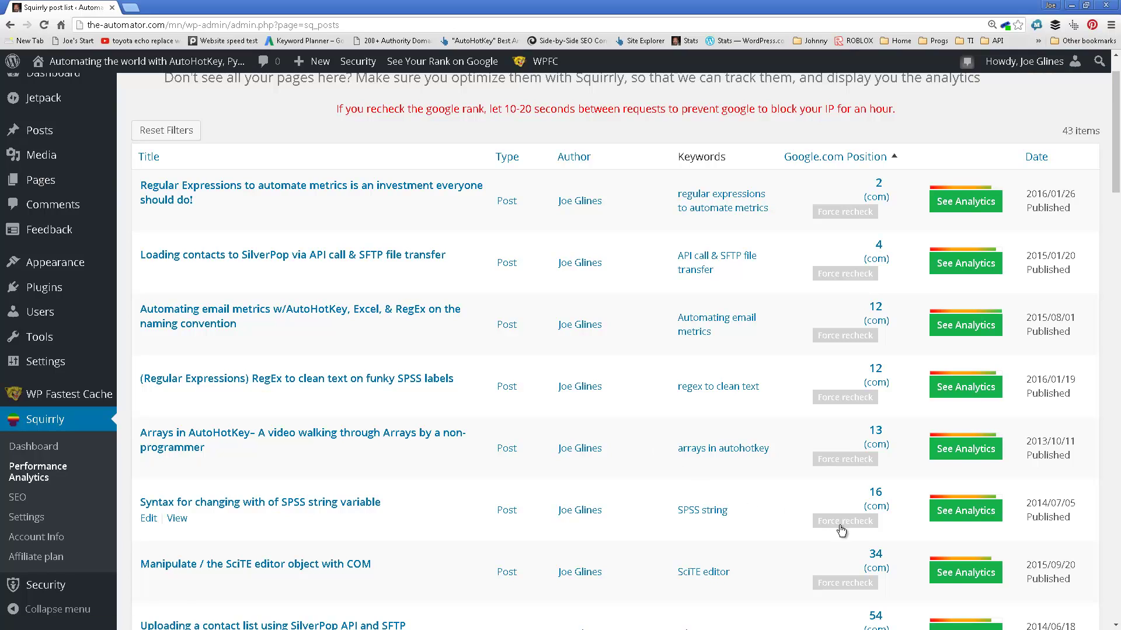
scroll(841, 530, "down", 2)
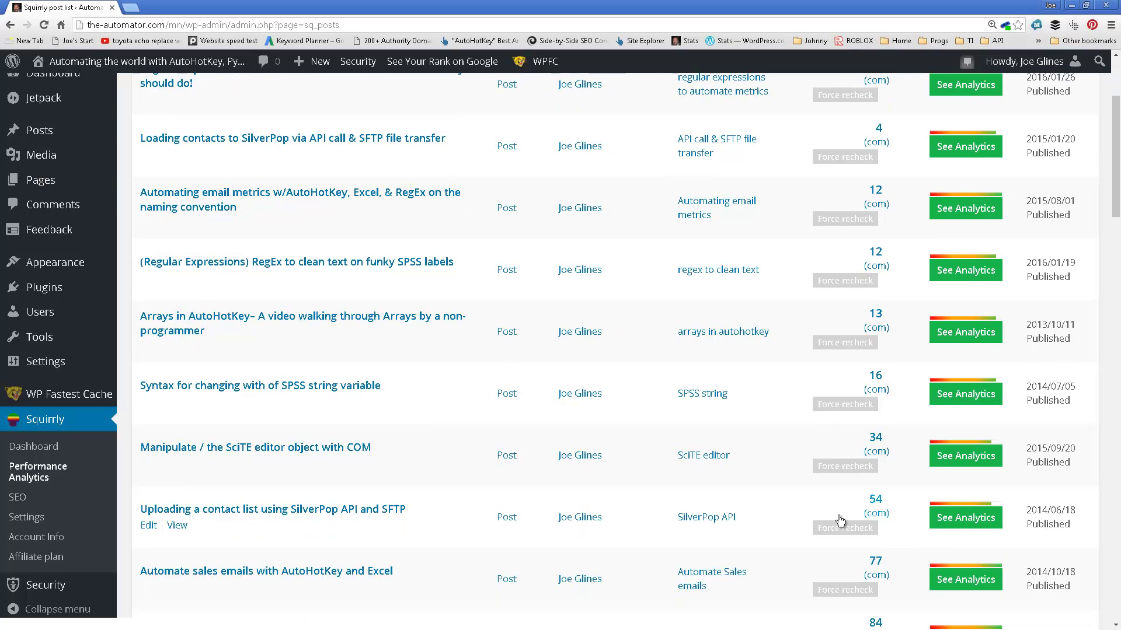
left_click(862, 470)
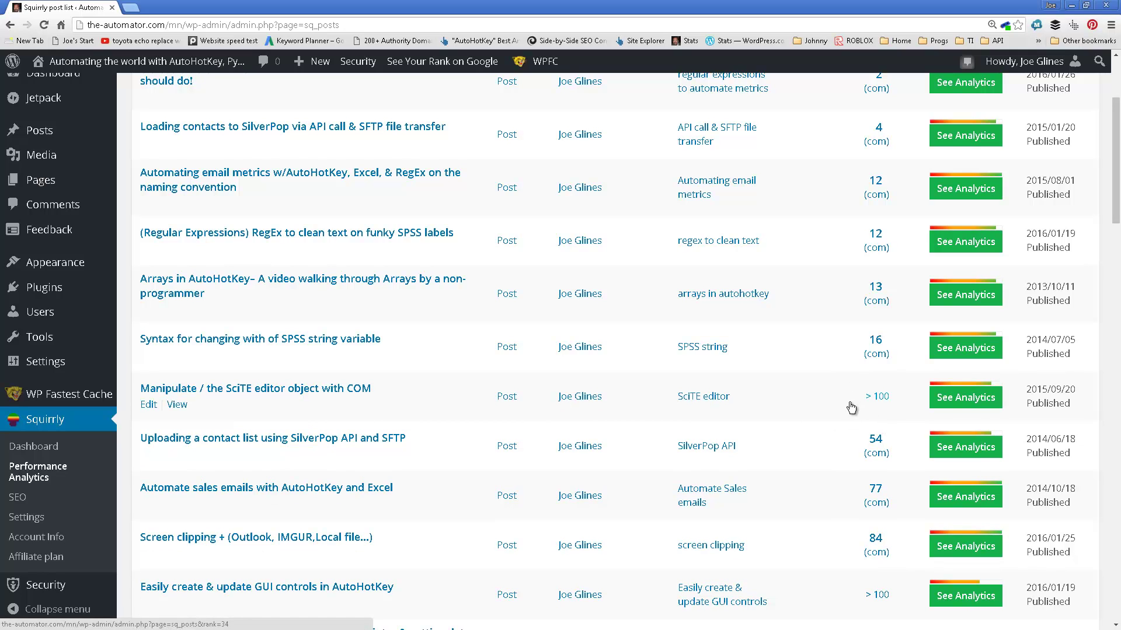
Search the page for 'venn' to locate the Venn diagram post.
scroll(851, 407, "down", 8)
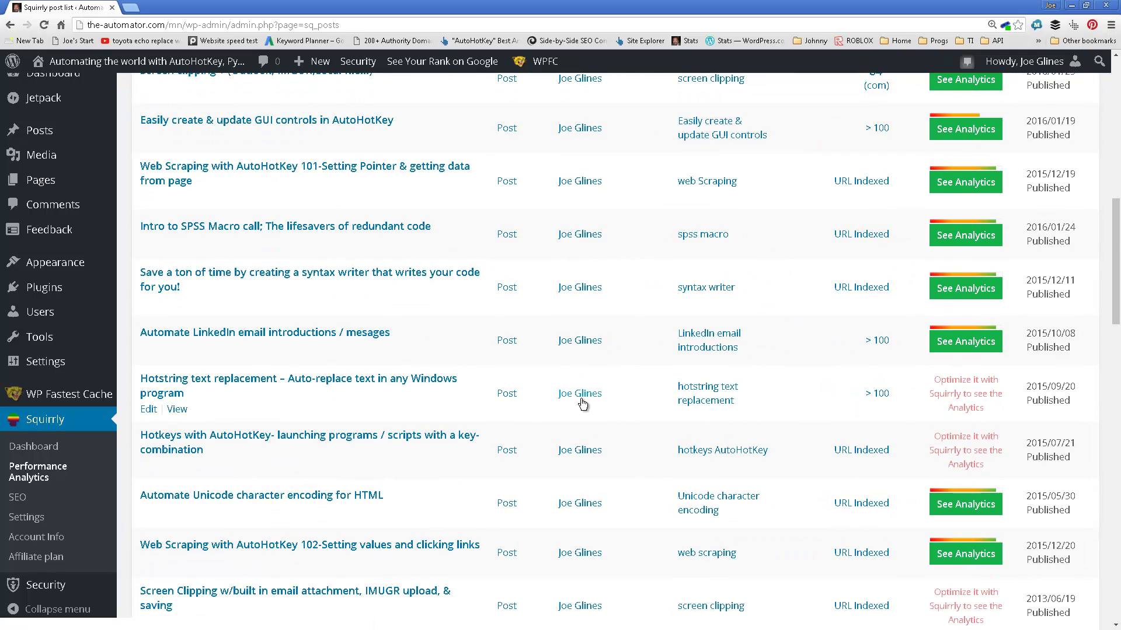
scroll(787, 433, "down", 3)
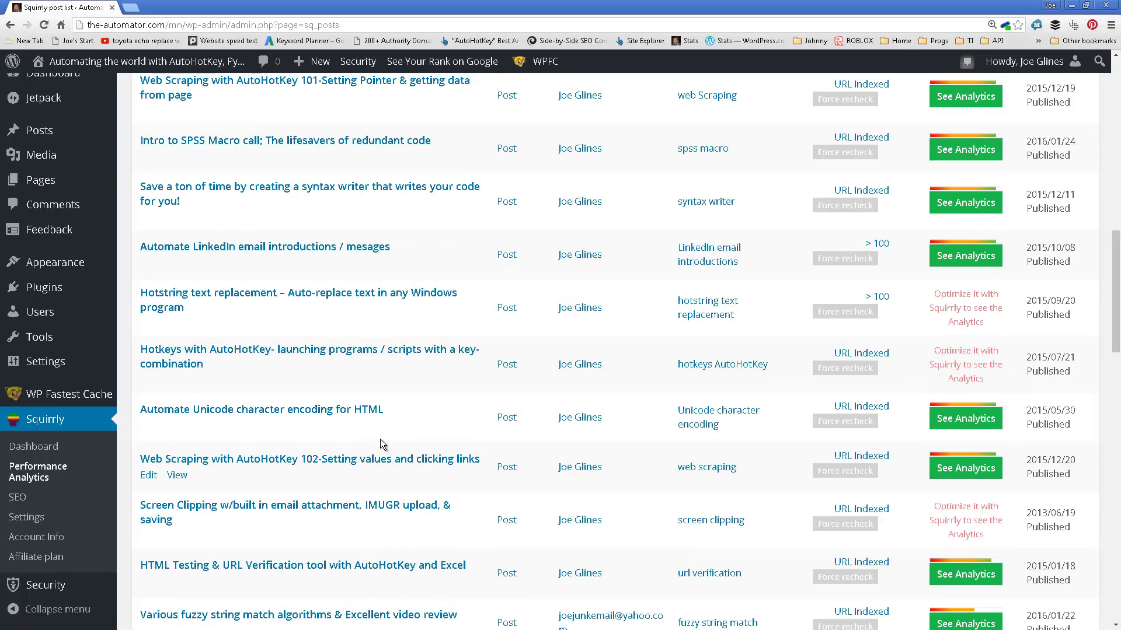
type("venn")
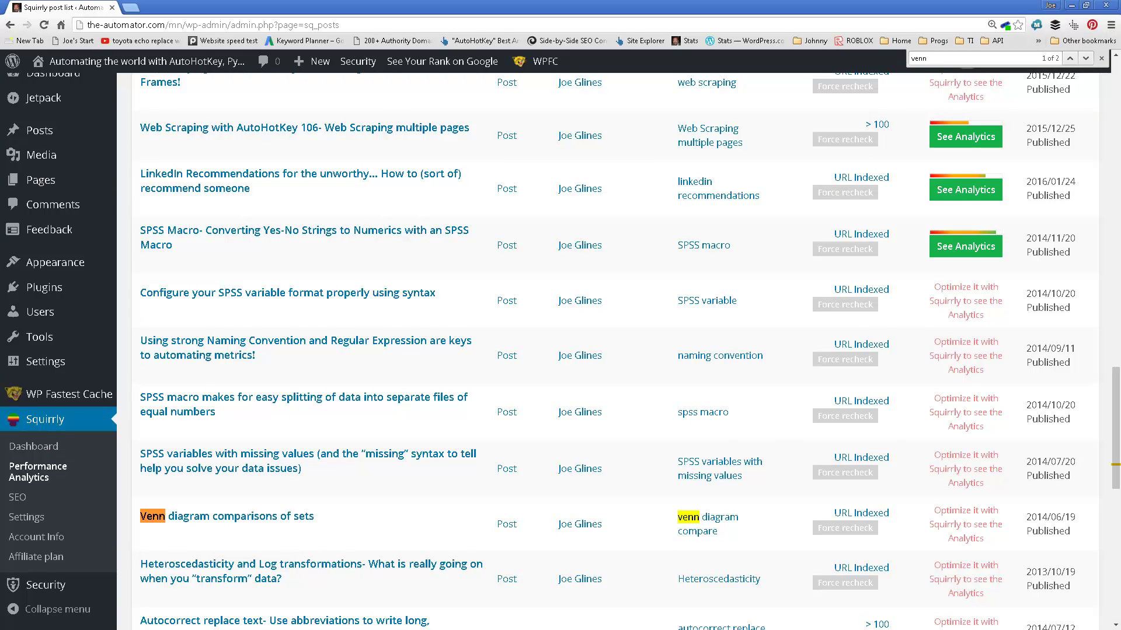
mouse_move(917, 528)
Open the Venn diagram post for editing and bring up Squirrly Keyword Research for its keyword.
left_click(151, 533)
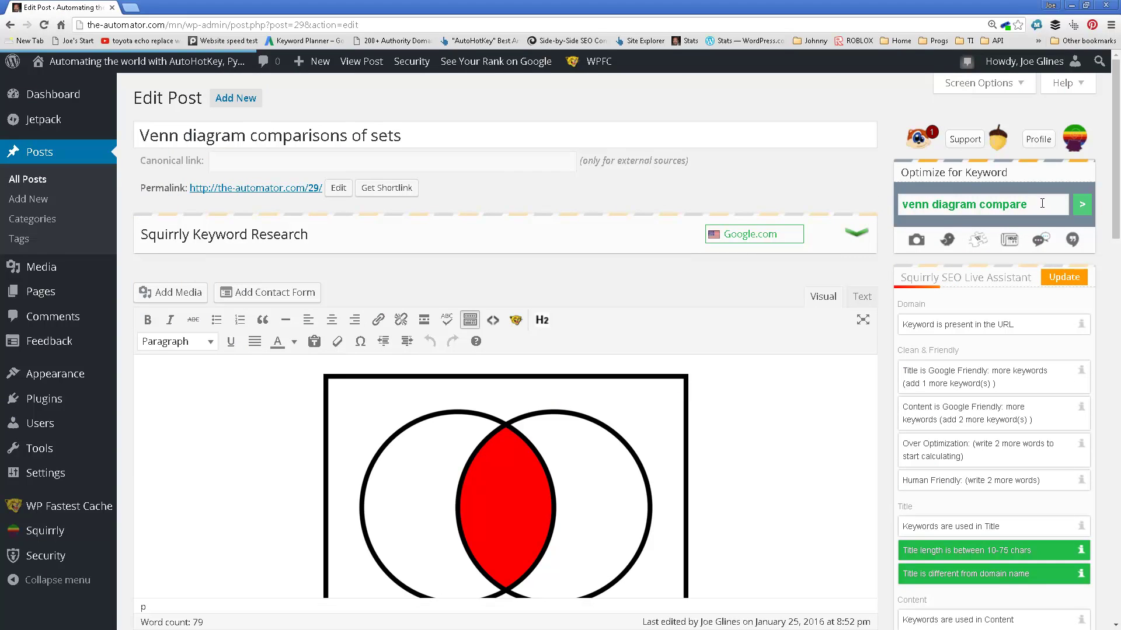
left_click_drag(1041, 203, 884, 201)
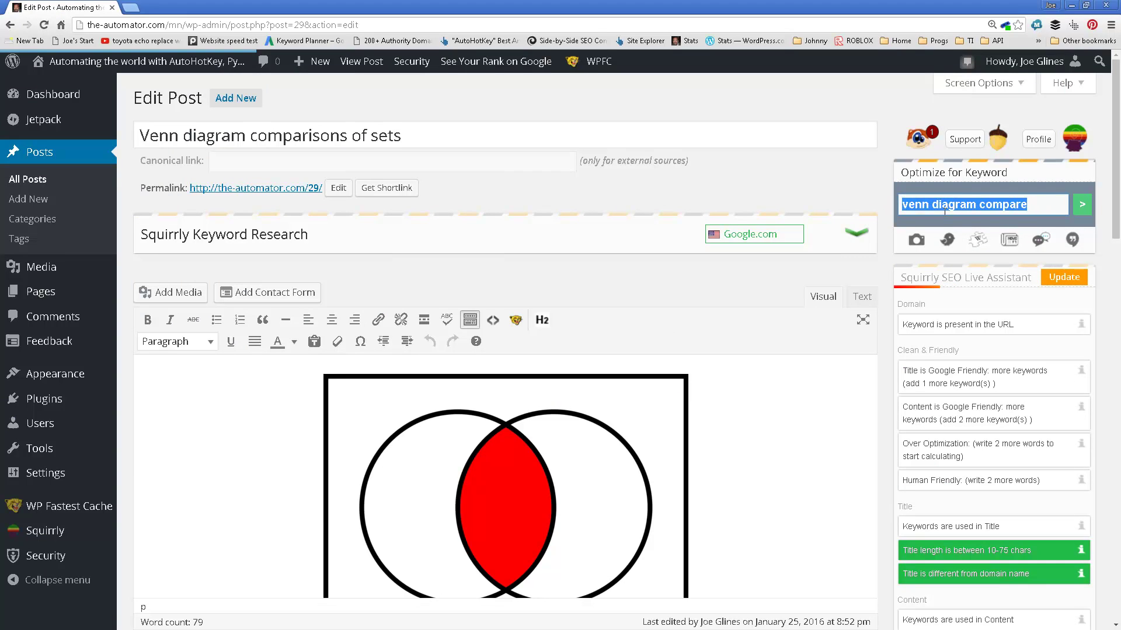
left_click(347, 239)
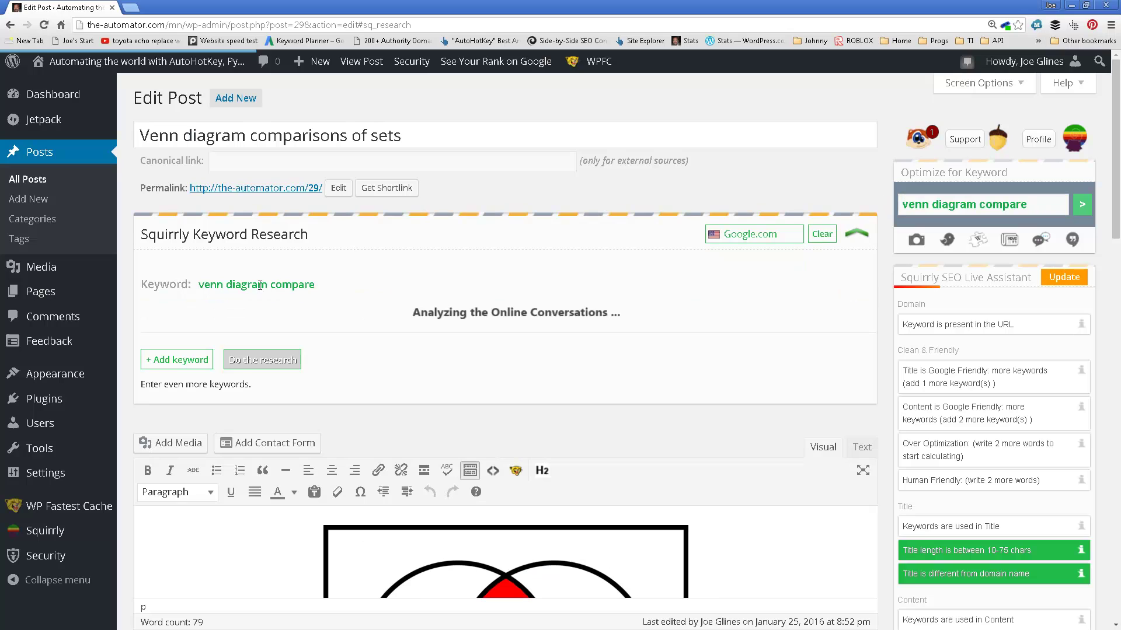
Research 'venn diagram', getting suggestions like 'venn diagram maker' and 'venn diagram template'.
left_click(823, 234)
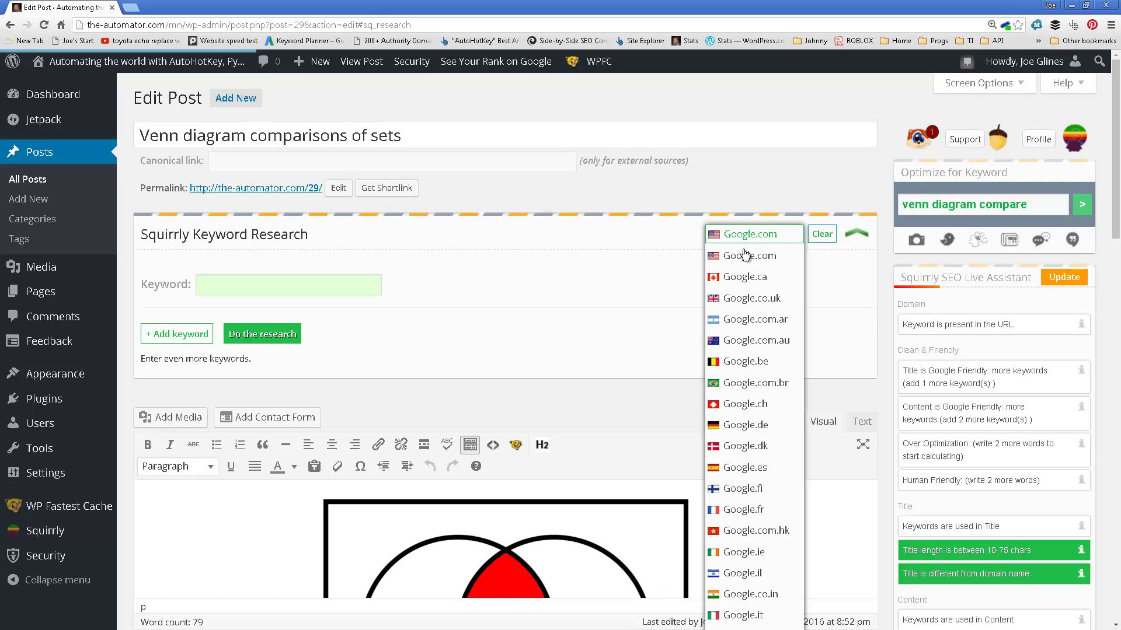
left_click(279, 285)
type("venn diagram compare")
left_click_drag(273, 287, 443, 281)
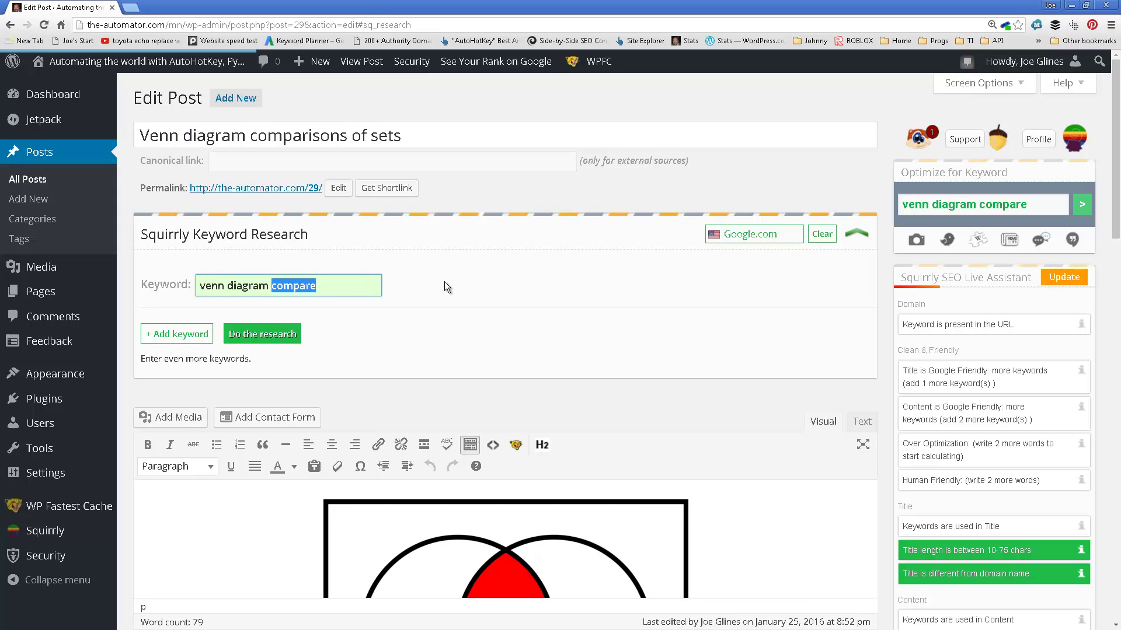
key("BackSpace")
left_click(282, 333)
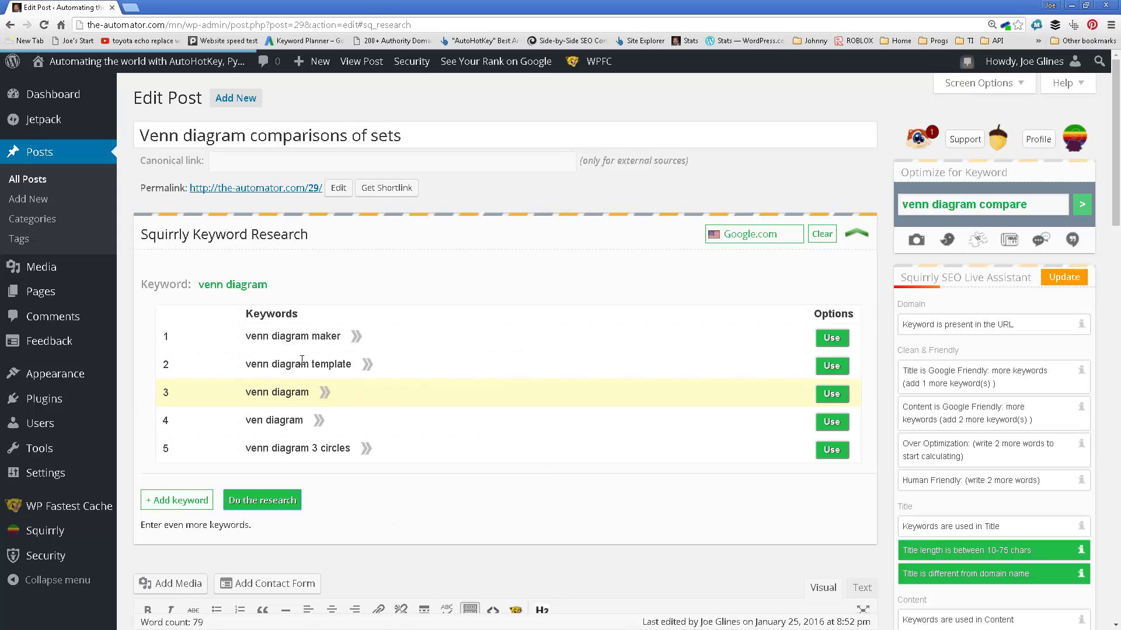
mouse_move(370, 369)
mouse_move(357, 340)
Change the focus keyword from 'venn diagram compare' to 'venn diagram' and collapse the research panel.
left_click(1081, 206)
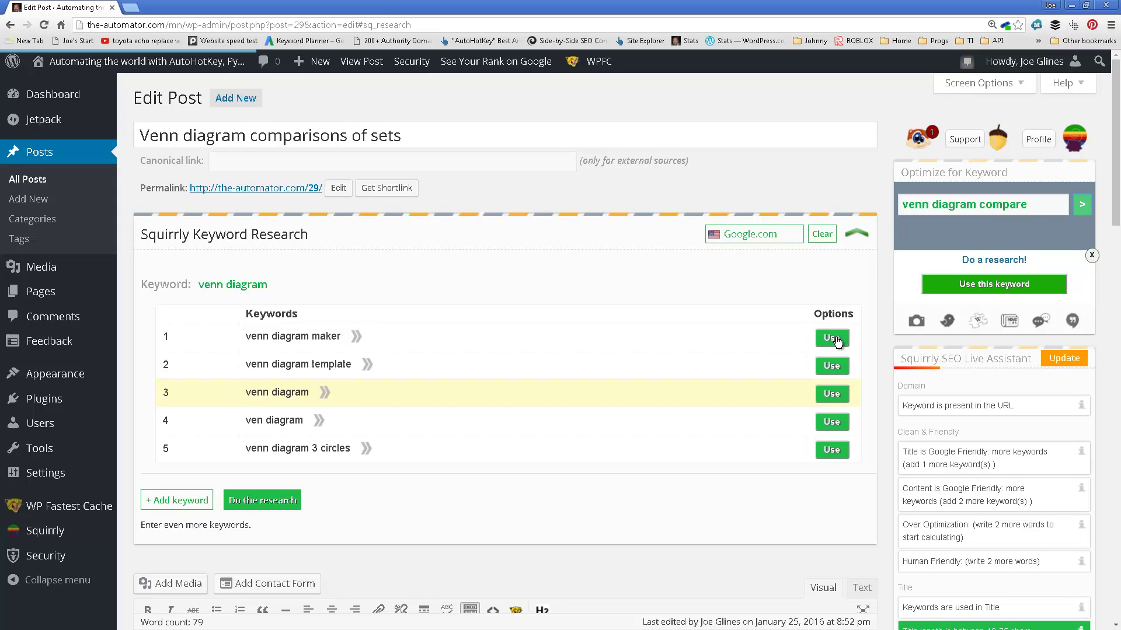
left_click(1039, 204)
mouse_move(325, 399)
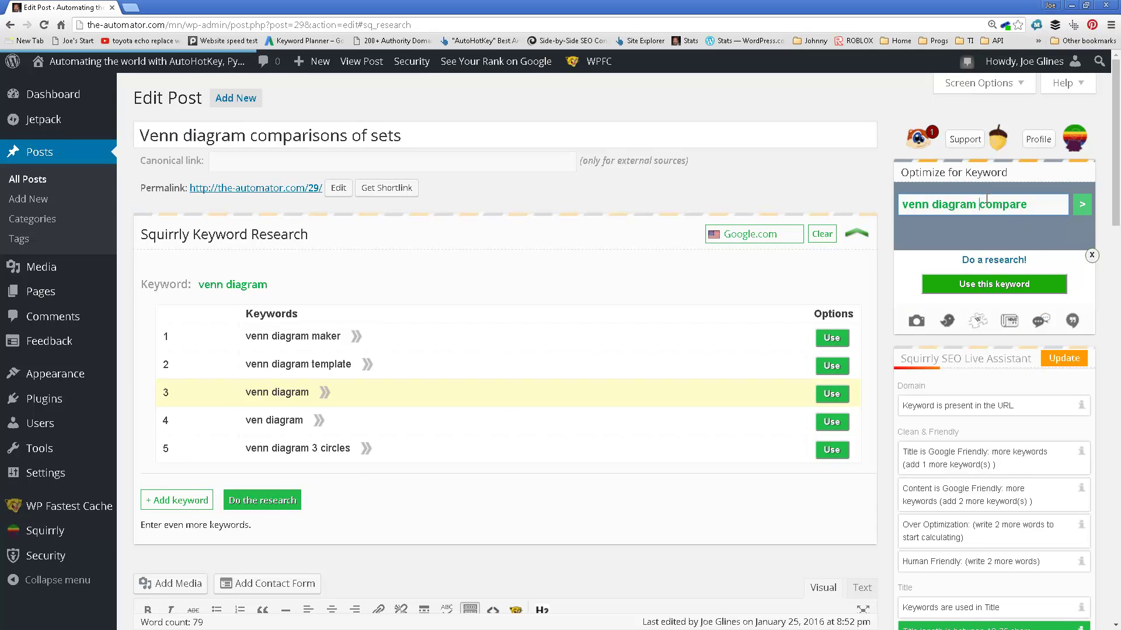
key("shift+End")
key("Delete")
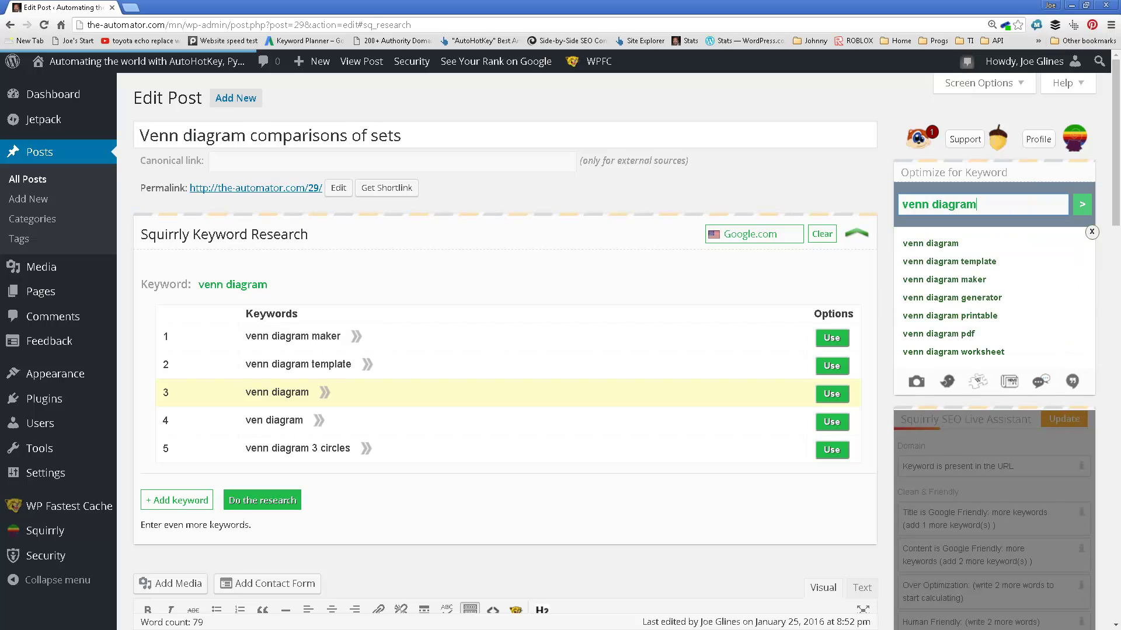
key("Return")
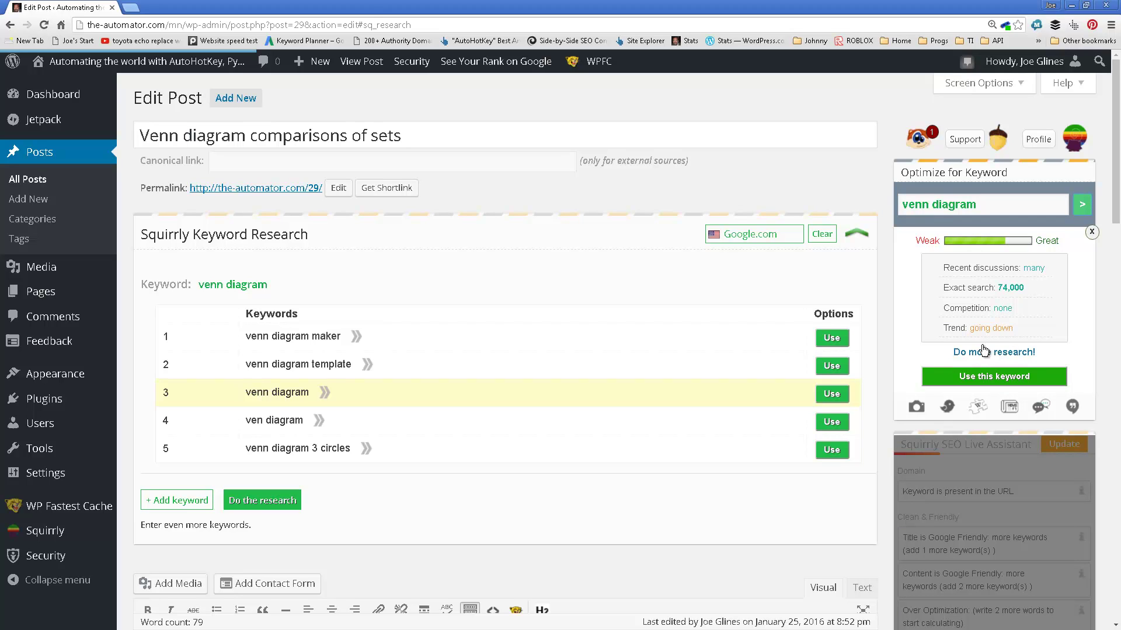
left_click(1020, 378)
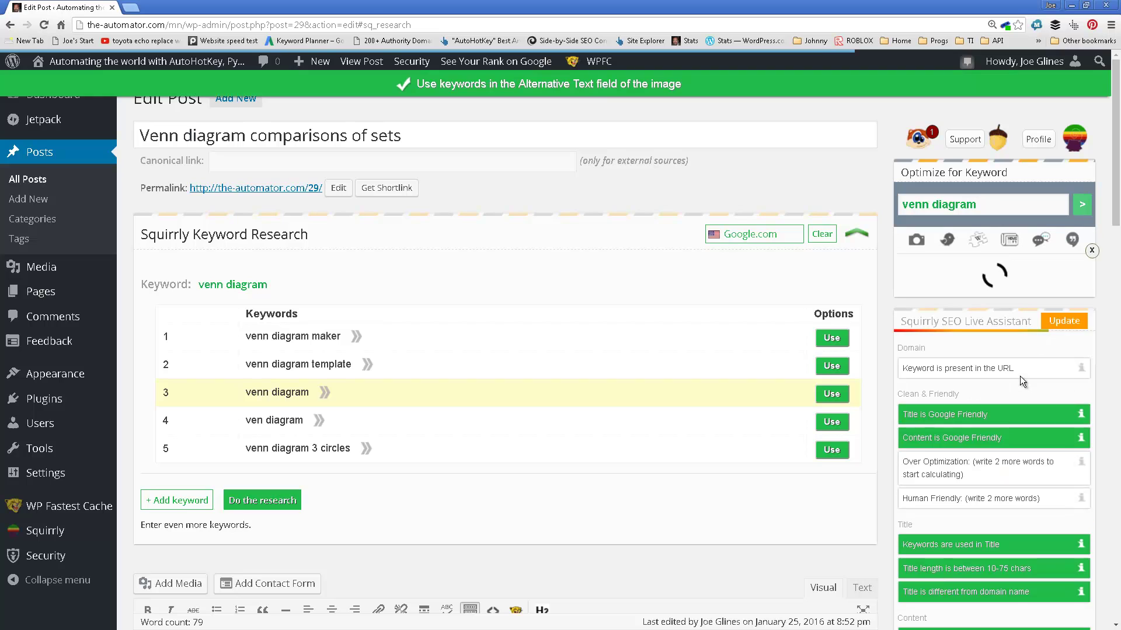
left_click(853, 235)
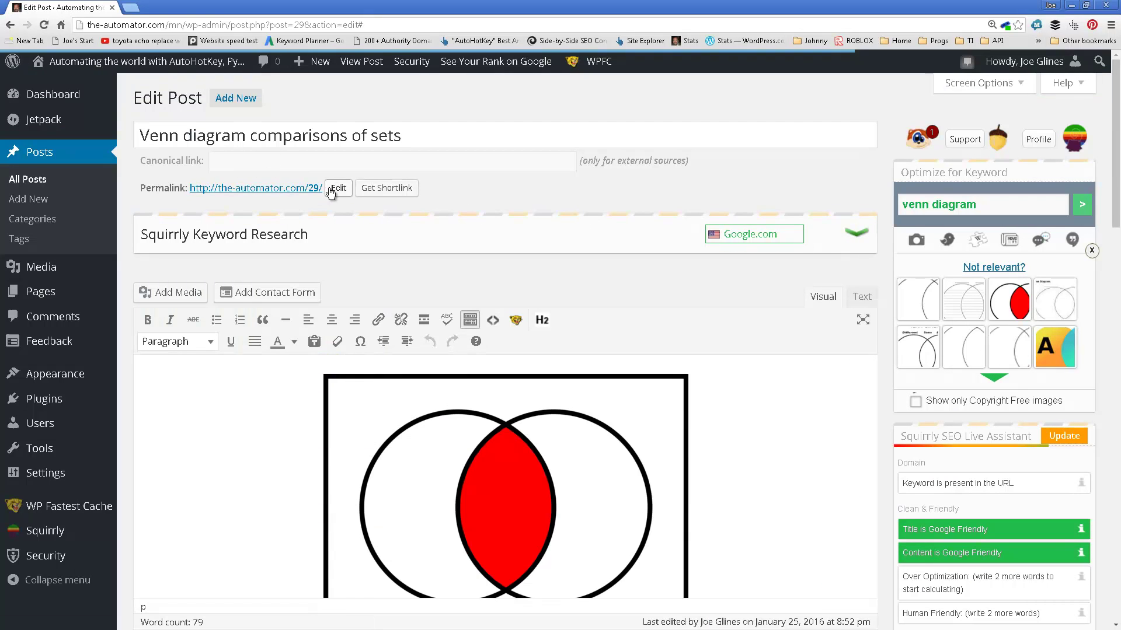
Review the Google.com country option, then save the Venn diagram comparisons of sets post.
scroll(805, 510, "down", 3)
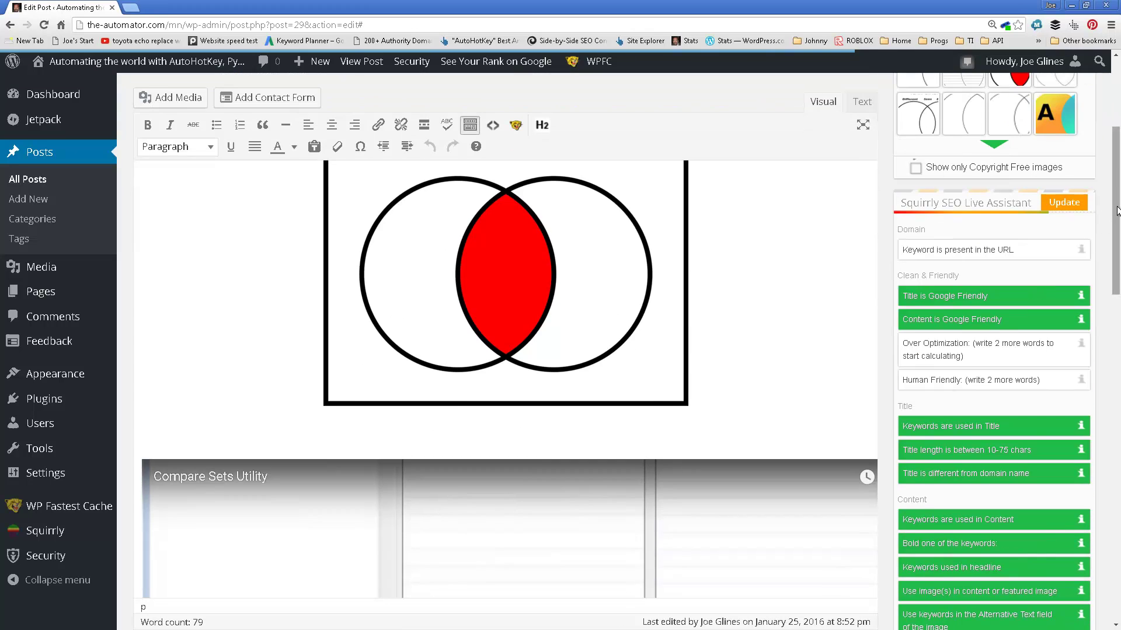
scroll(494, 555, "down", 2)
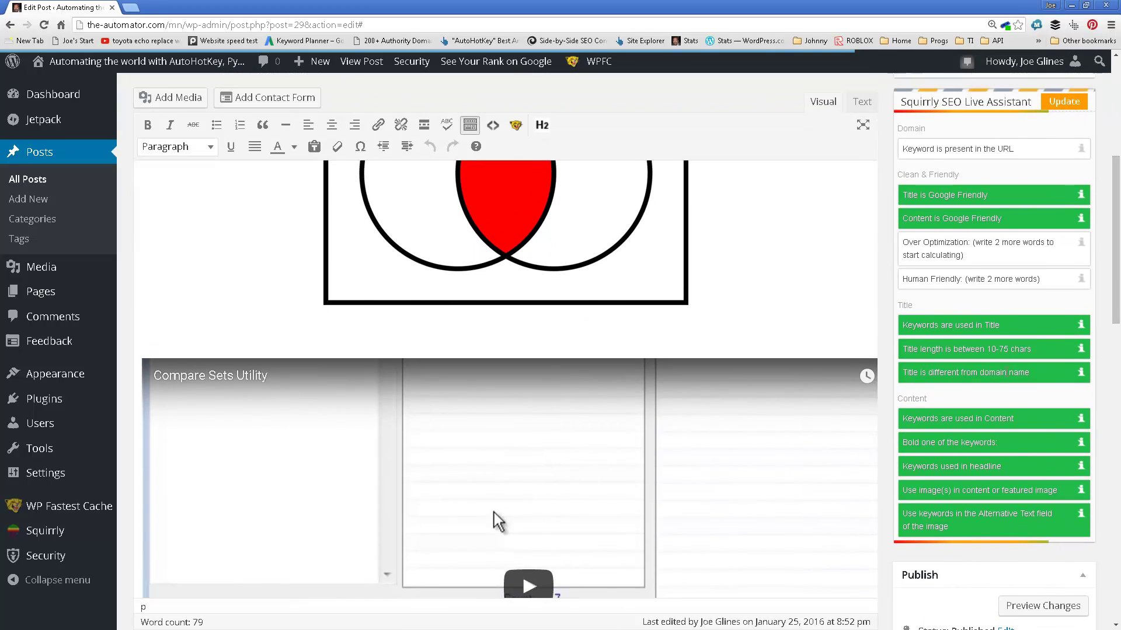
scroll(989, 417, "down", 2)
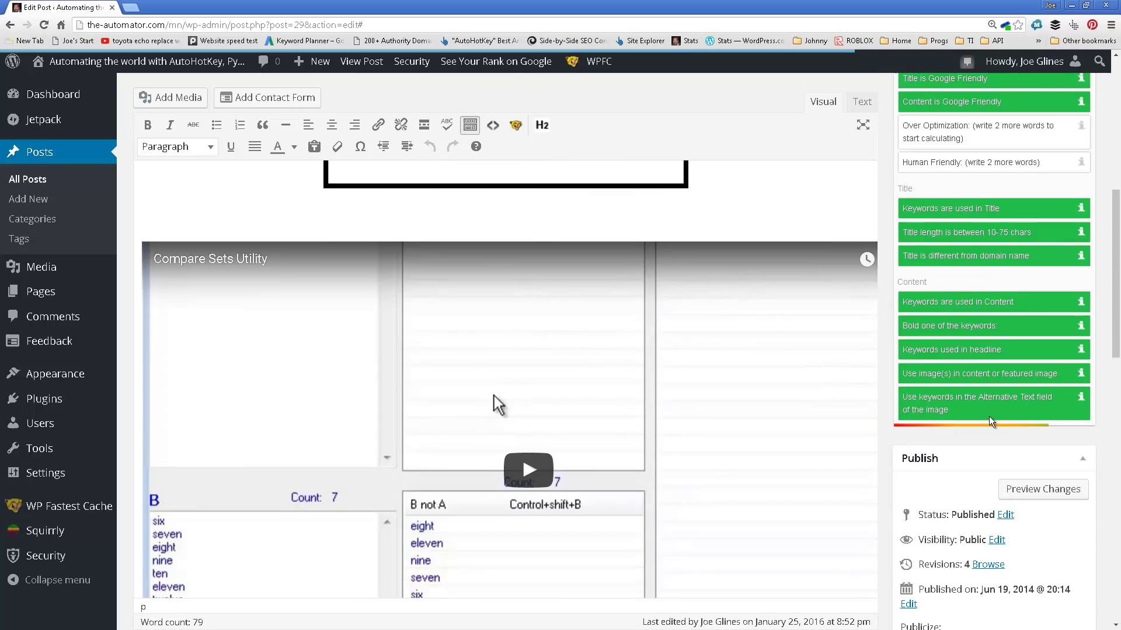
scroll(989, 415, "up", 3)
scroll(996, 422, "up", 3)
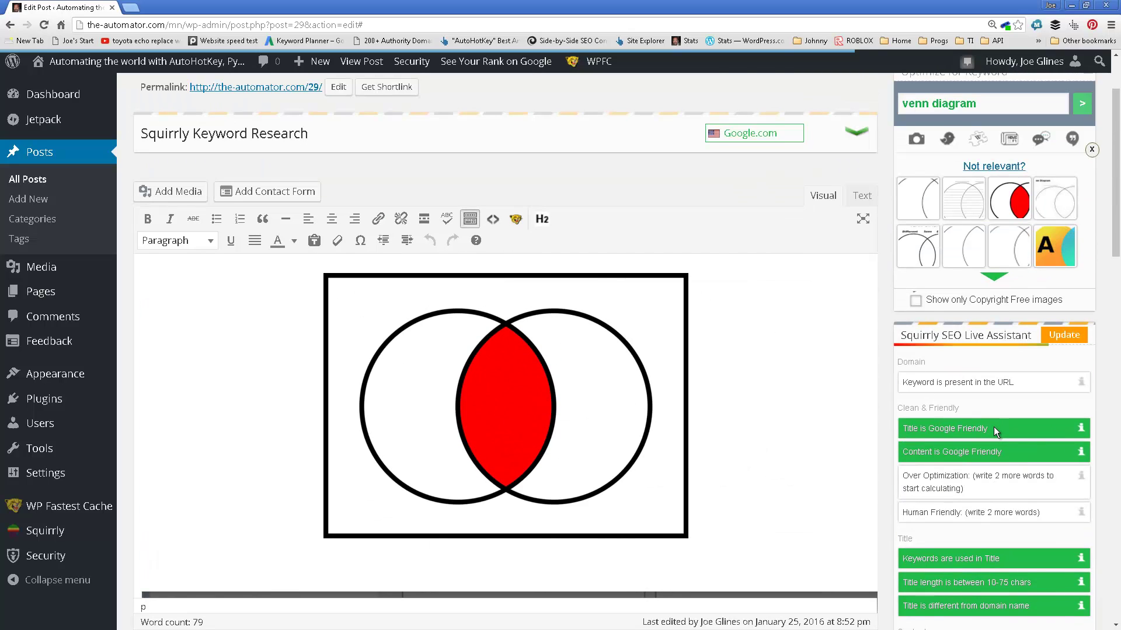
scroll(992, 427, "down", 1)
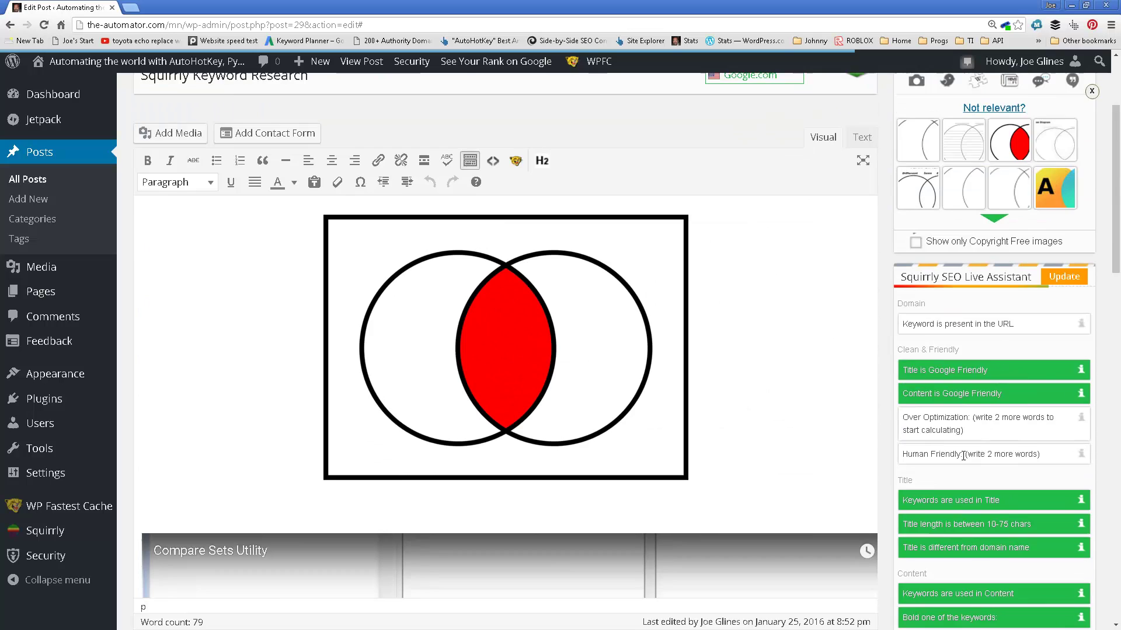
scroll(969, 443, "down", 2)
scroll(960, 455, "up", 5)
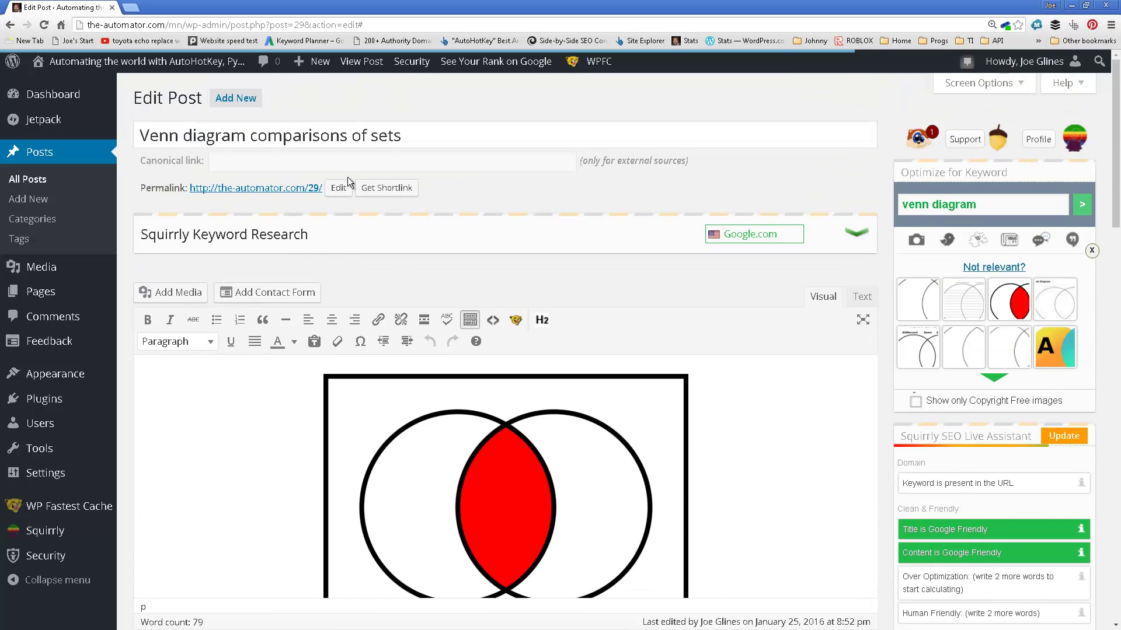
left_click(755, 234)
scroll(839, 409, "down", 10)
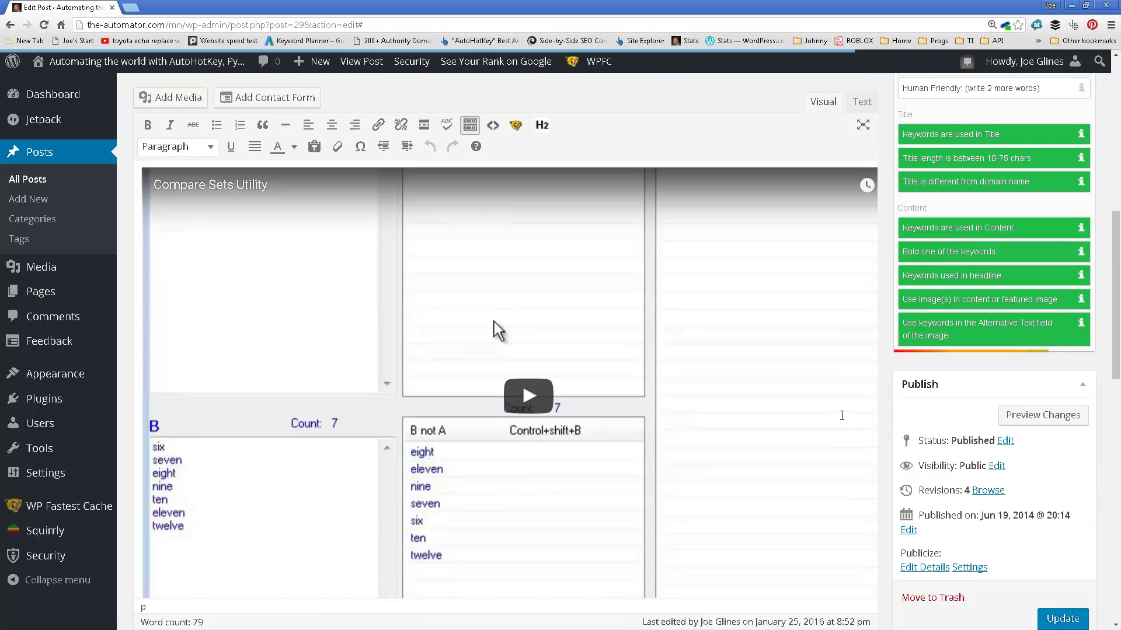
left_click(1059, 330)
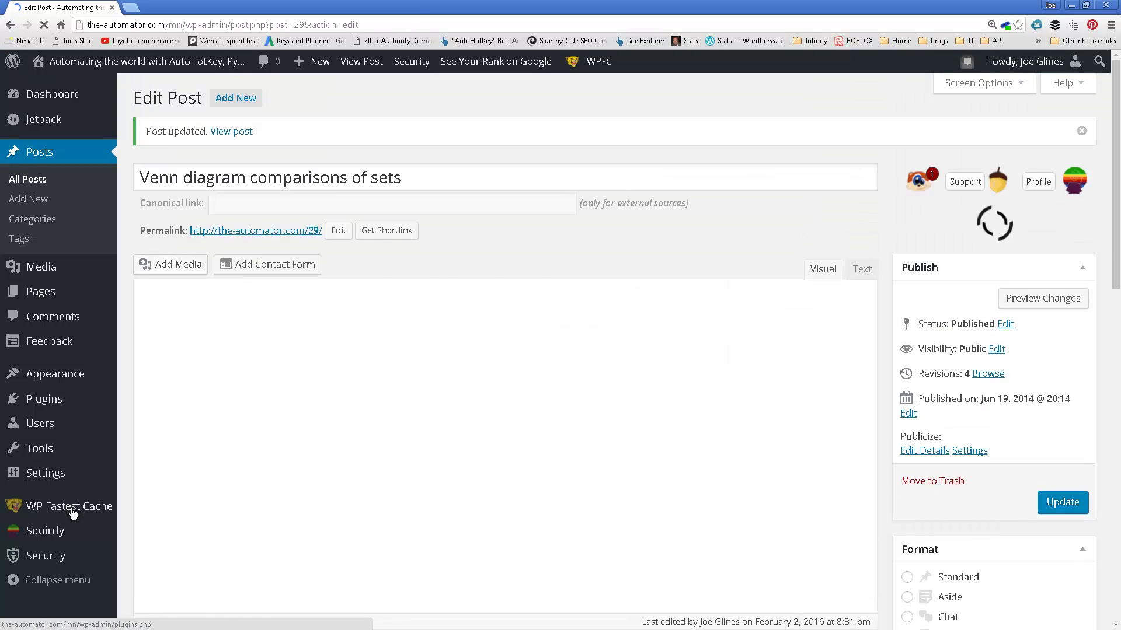
mouse_move(60, 532)
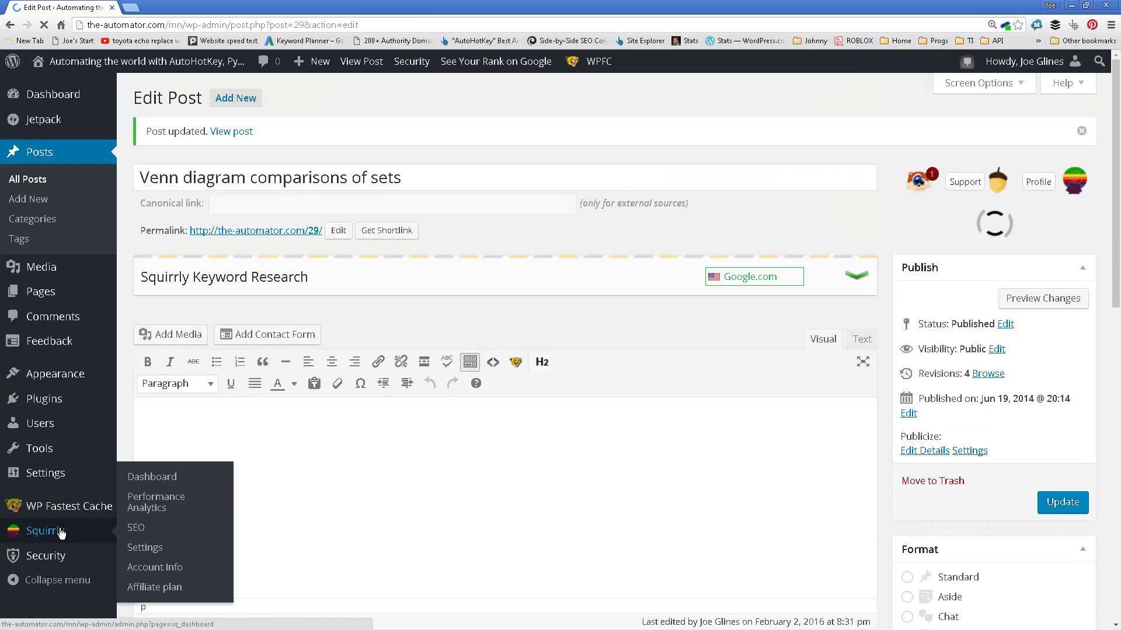
Open Squirrly Performance Analytics and scroll through the posts' keywords and Google.com positions.
left_click(150, 509)
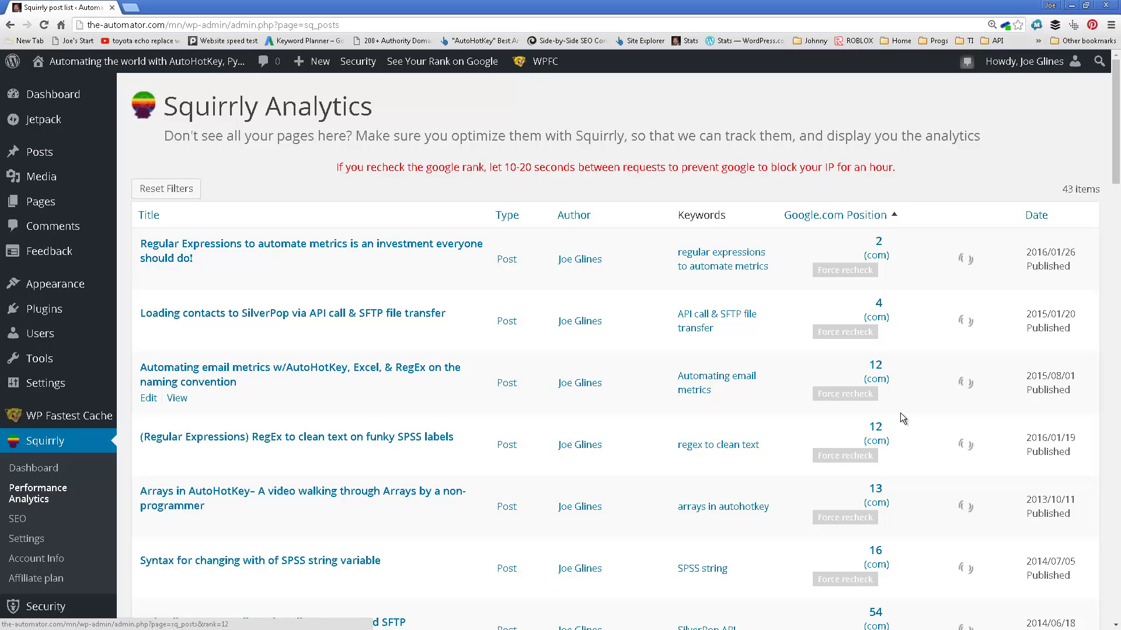
scroll(917, 409, "down", 6)
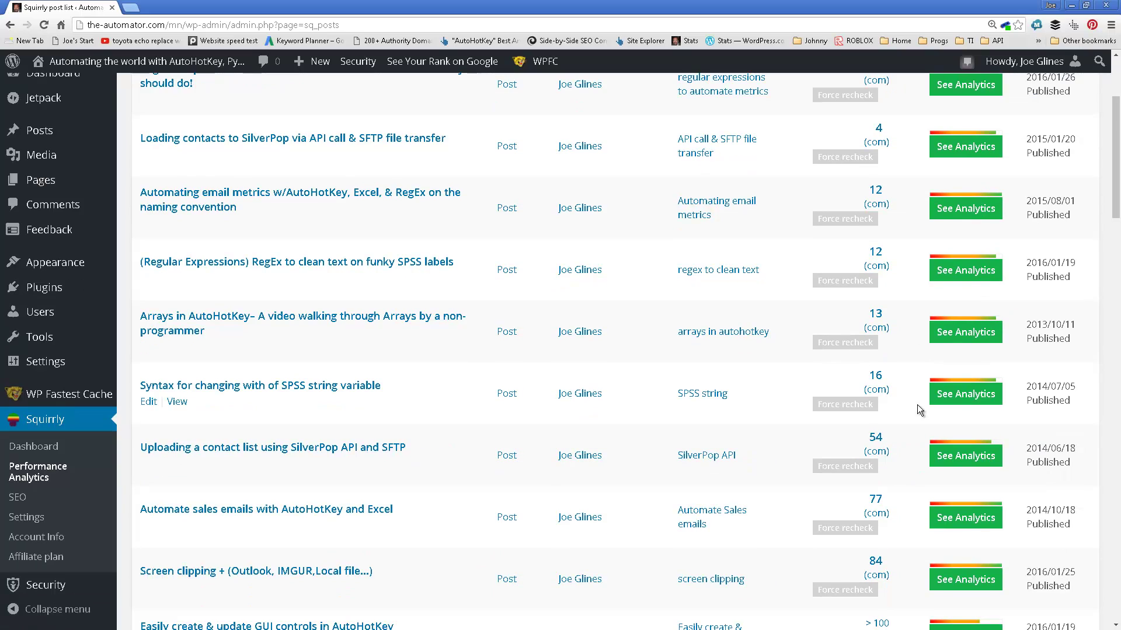
scroll(917, 404, "down", 19)
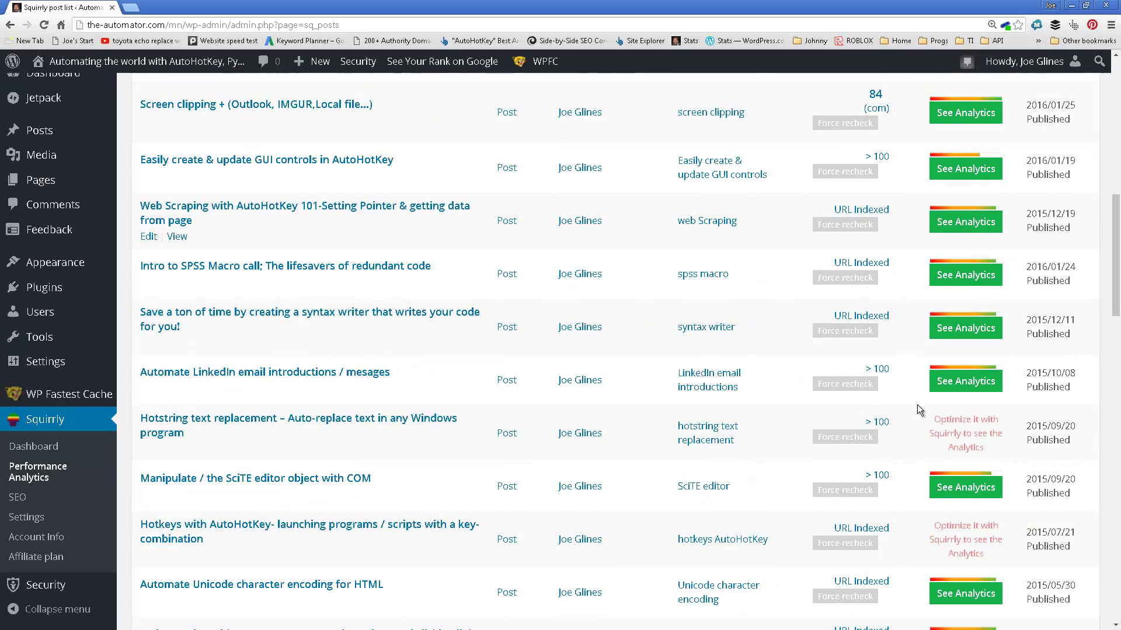
scroll(912, 399, "down", 2)
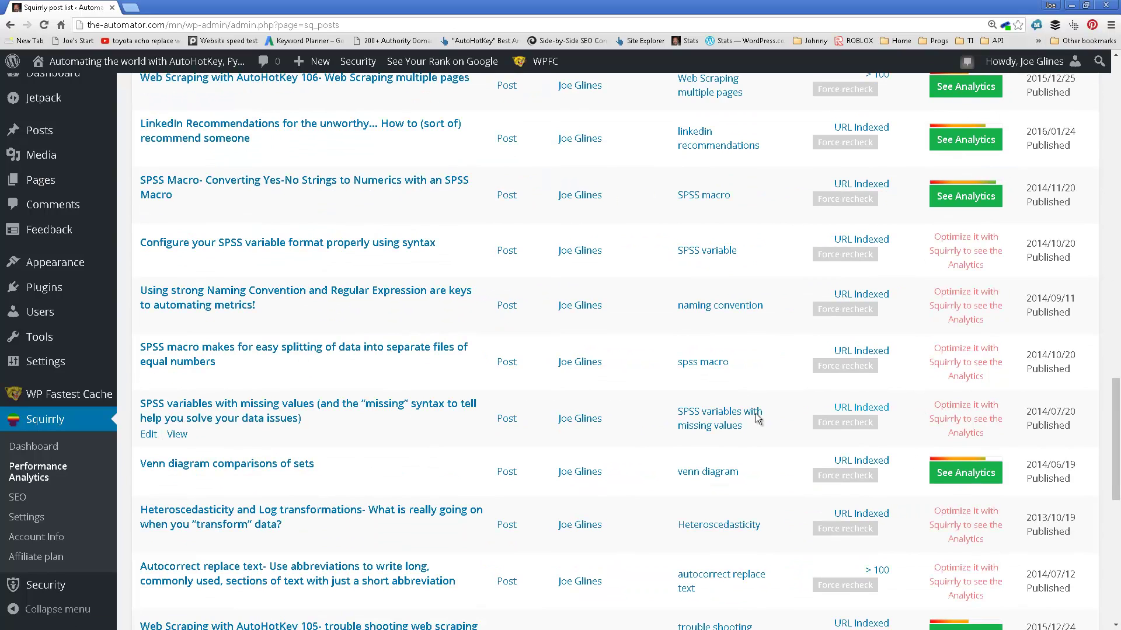
scroll(681, 451, "down", 5)
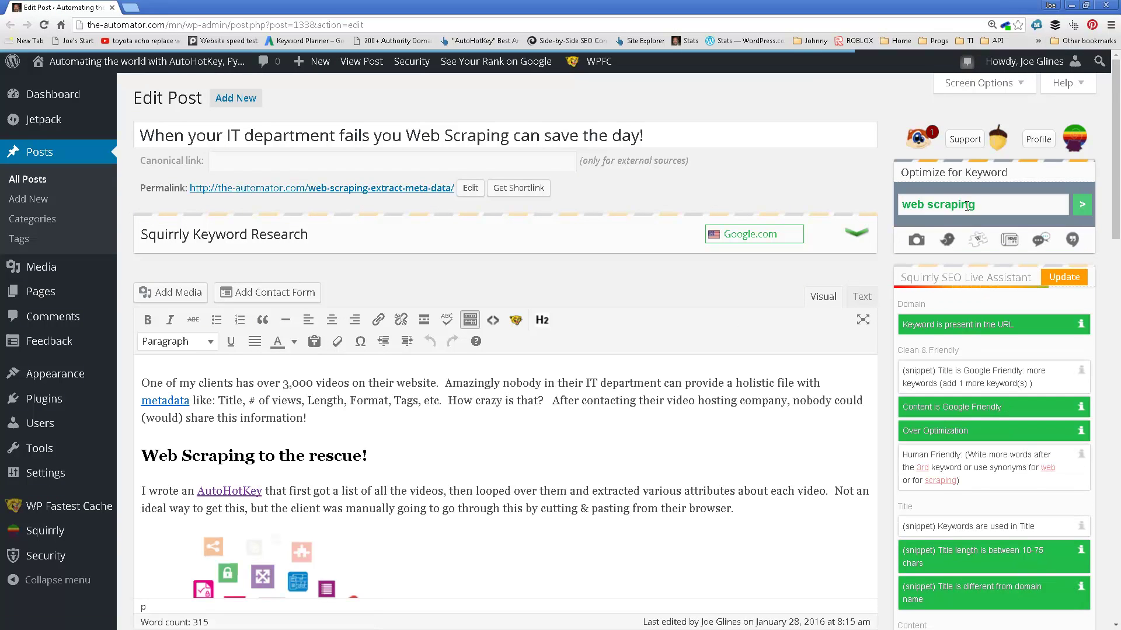
Scroll through the Web Scraping post's Squirrly Live Assistant checks.
scroll(1024, 362, "down", 5)
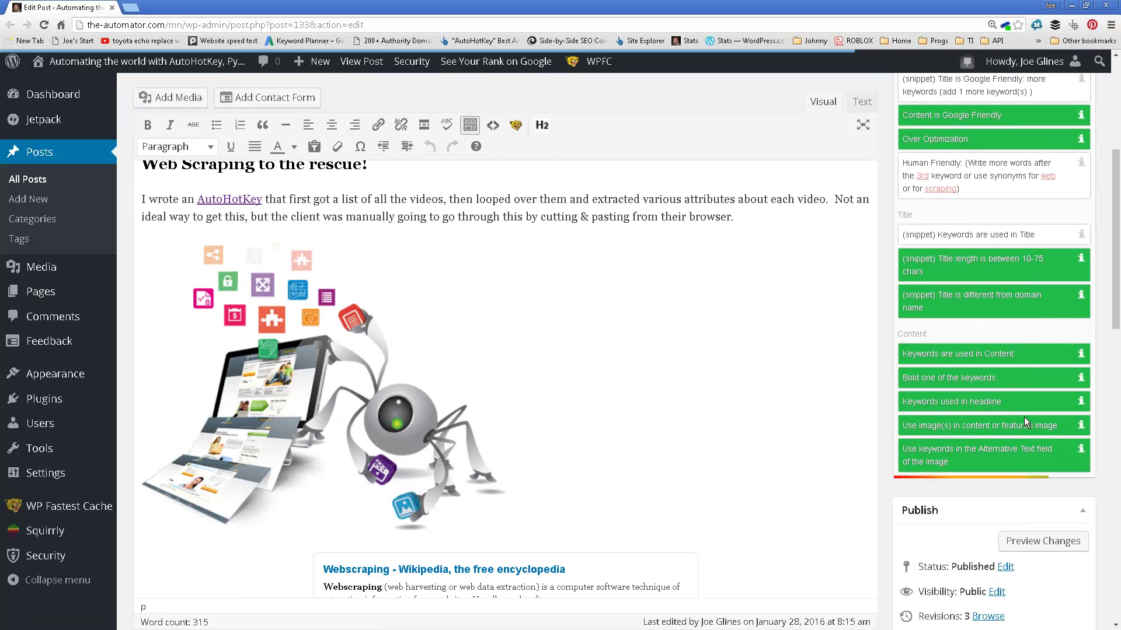
scroll(1031, 325, "down", 4)
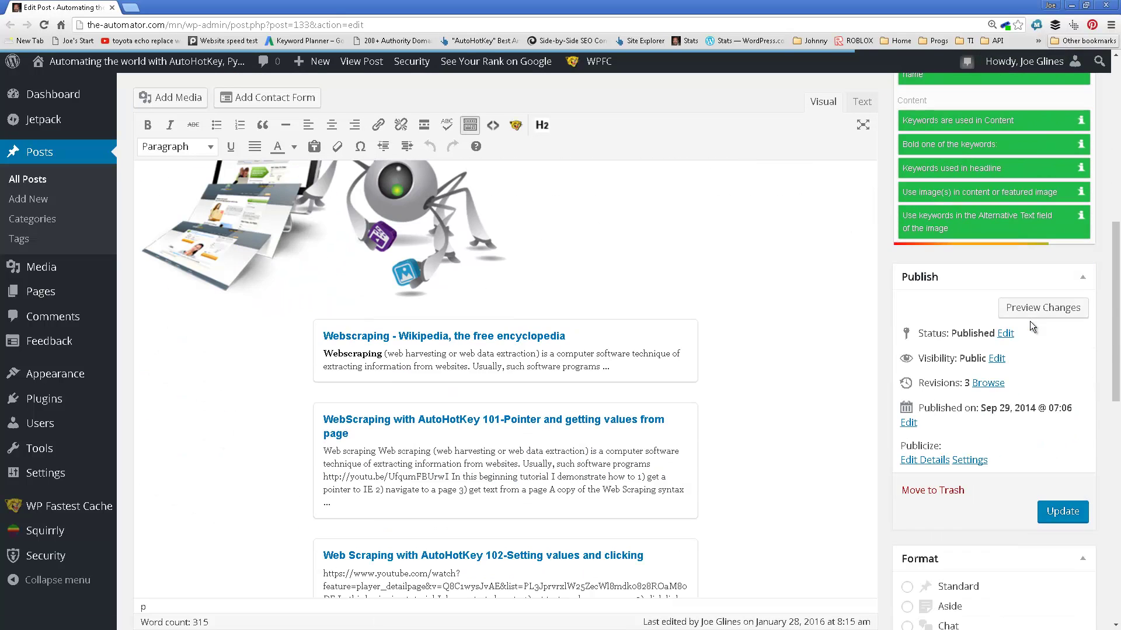
Go back to the Squirrly Performance Analytics list of 43 posts and scroll through it.
scroll(1070, 513, "down", 3)
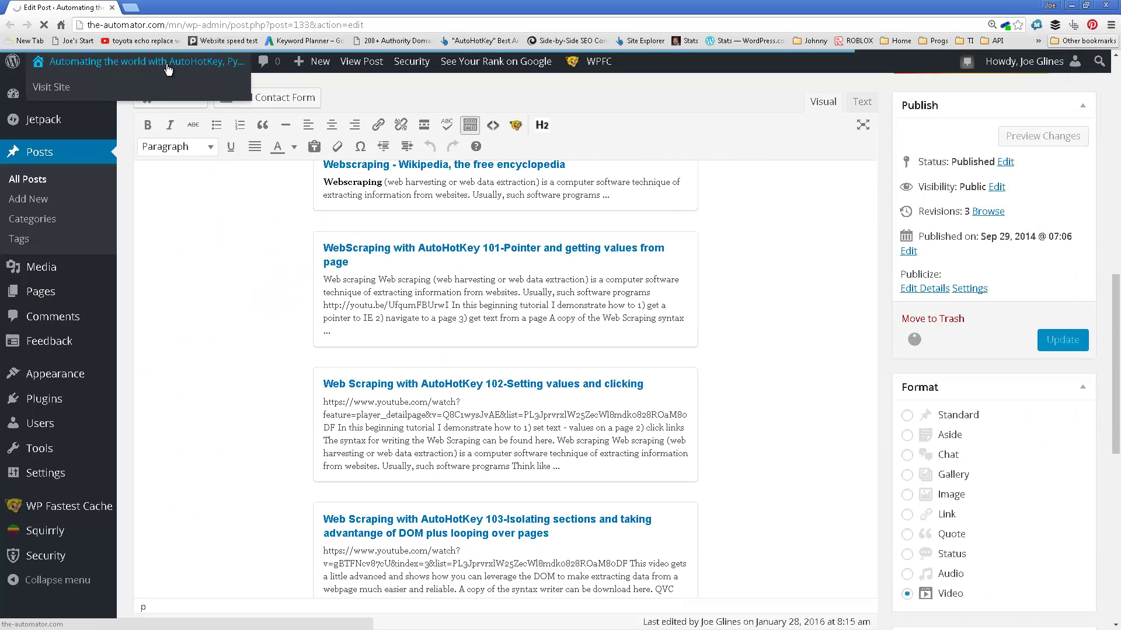
left_click(10, 25)
scroll(540, 275, "down", 2)
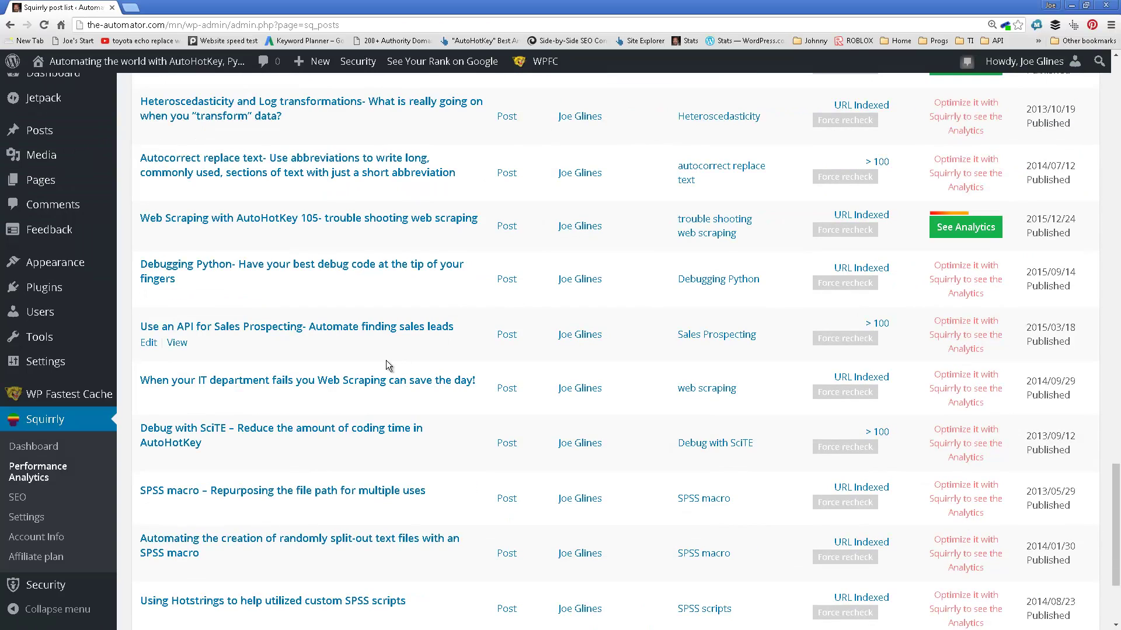
scroll(386, 364, "down", 2)
scroll(385, 363, "down", 1)
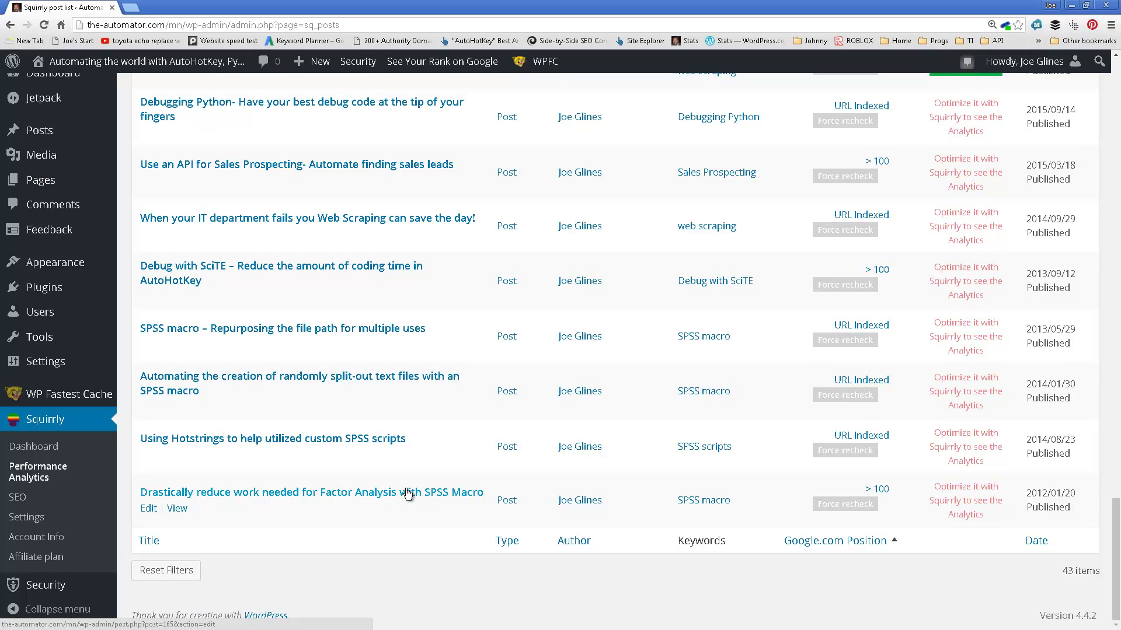
scroll(408, 497, "up", 7)
scroll(407, 483, "up", 20)
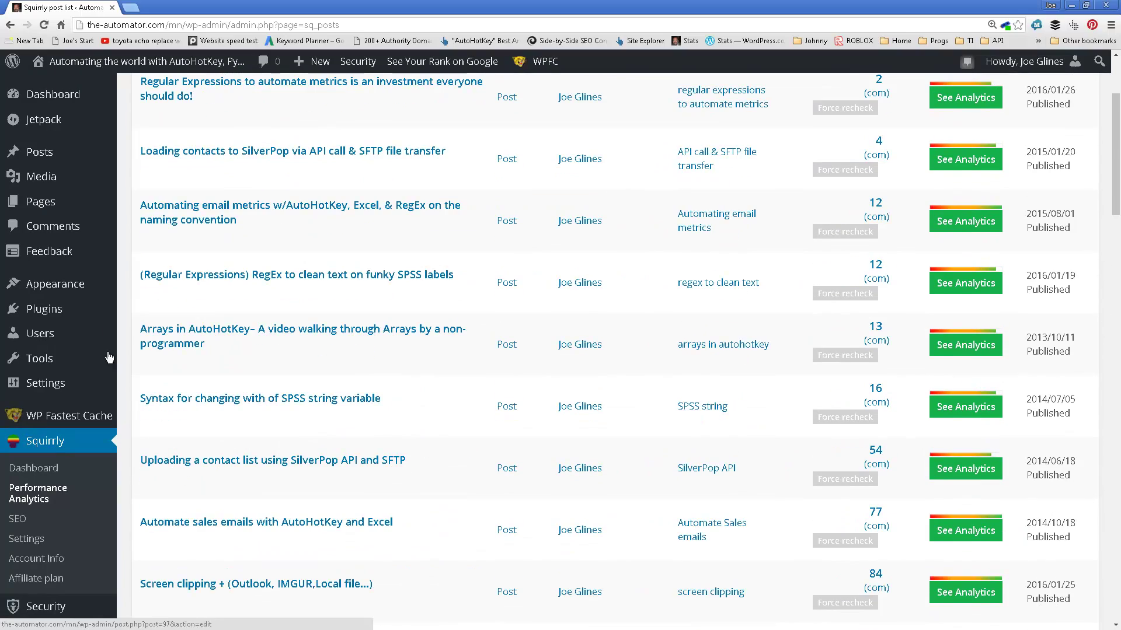
Show All Posts and scroll down to the 'SPSS – Setting output for Variable names, Labels, or both' post.
mouse_move(46, 158)
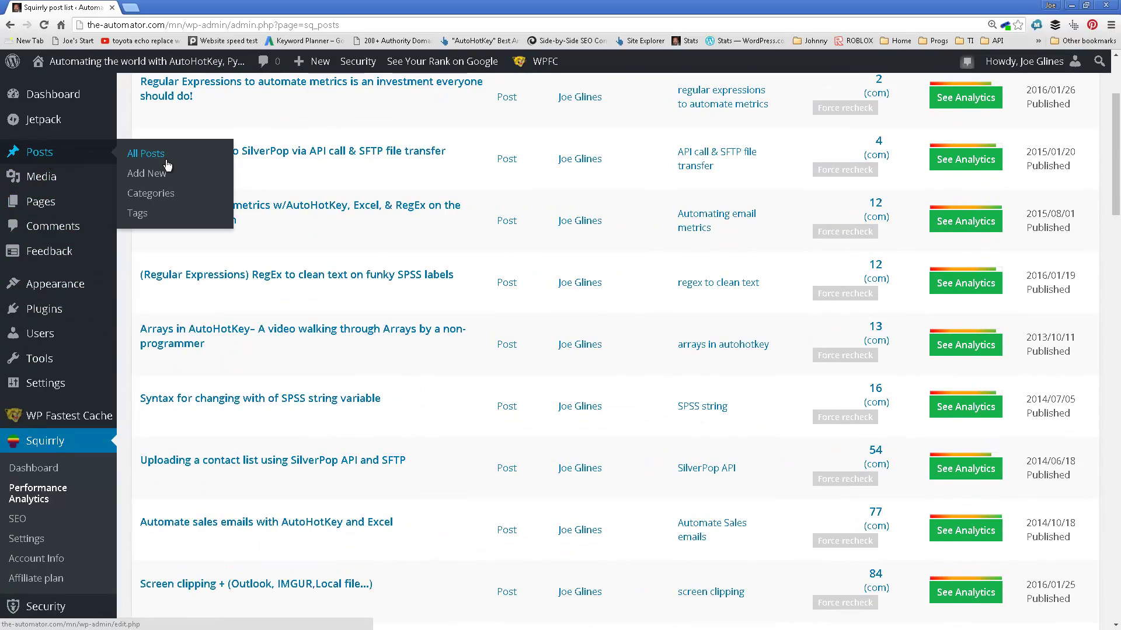
left_click(146, 154)
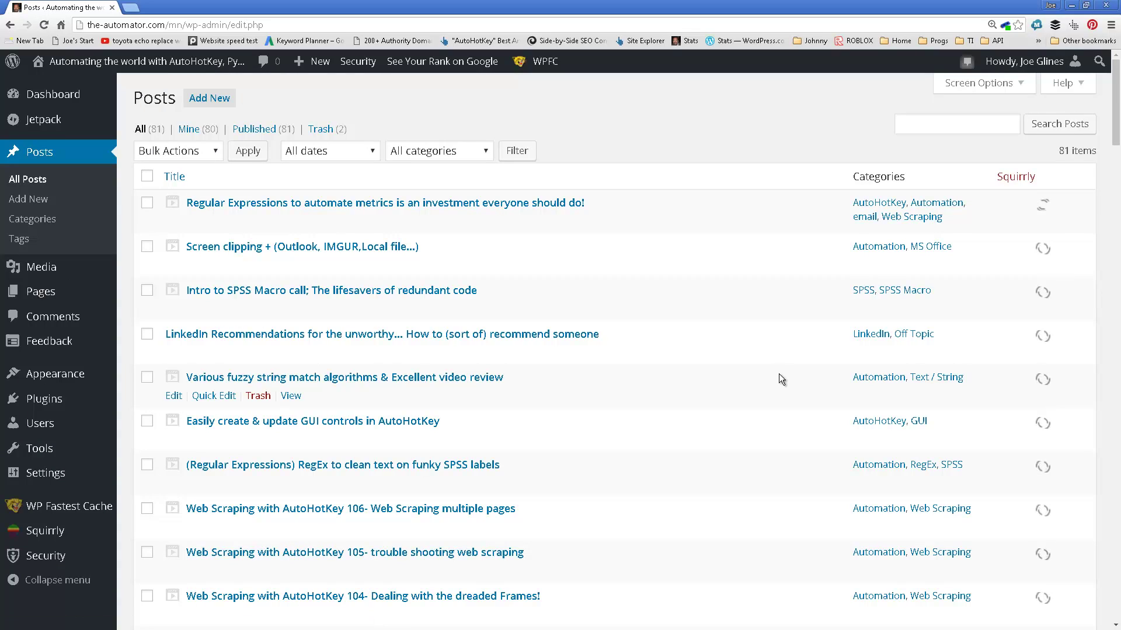
scroll(781, 380, "down", 10)
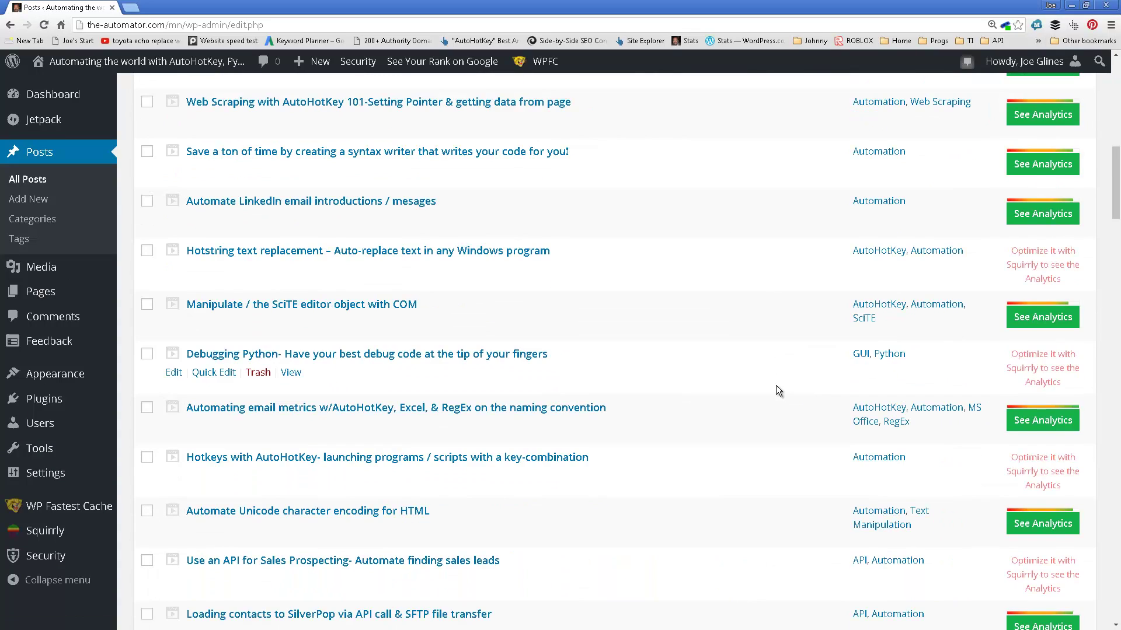
scroll(776, 389, "down", 11)
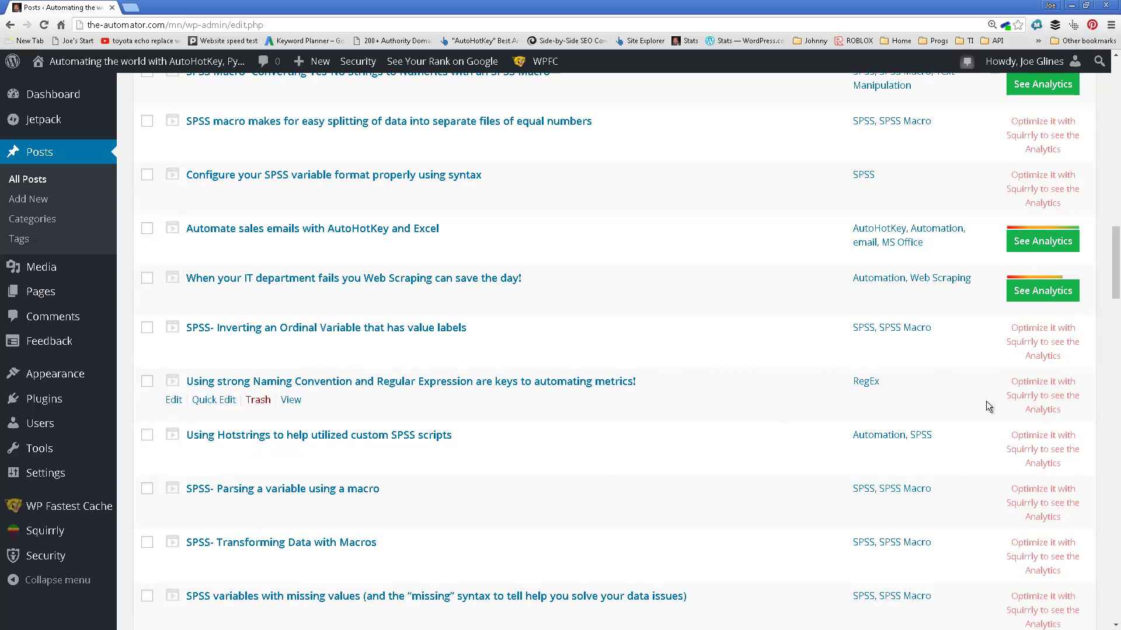
scroll(832, 398, "down", 5)
scroll(832, 396, "down", 7)
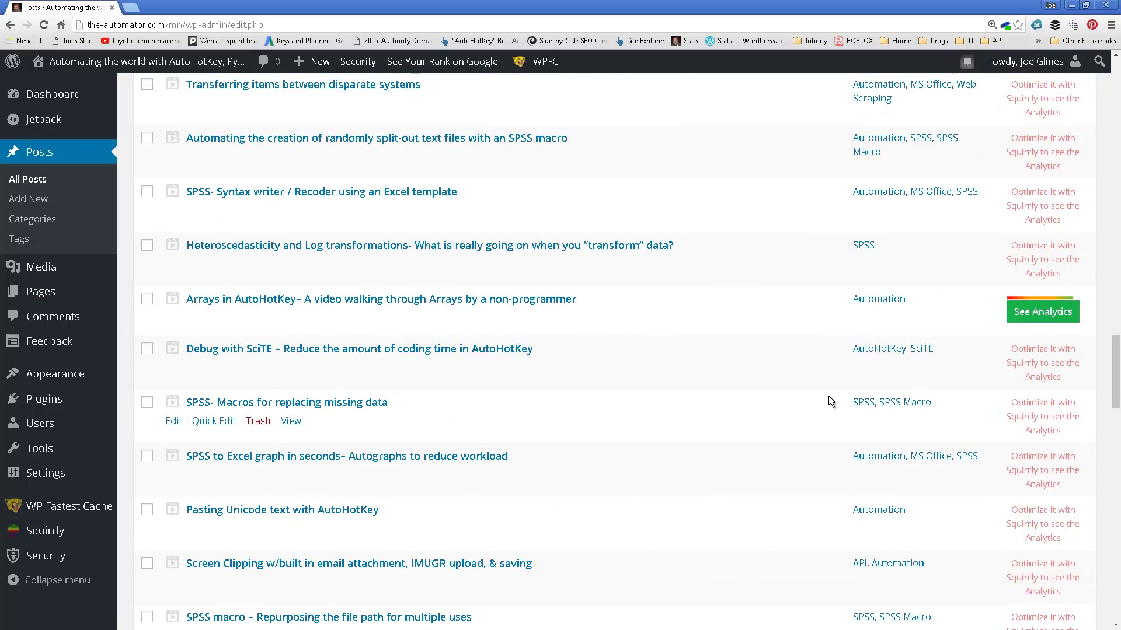
scroll(829, 402, "down", 20)
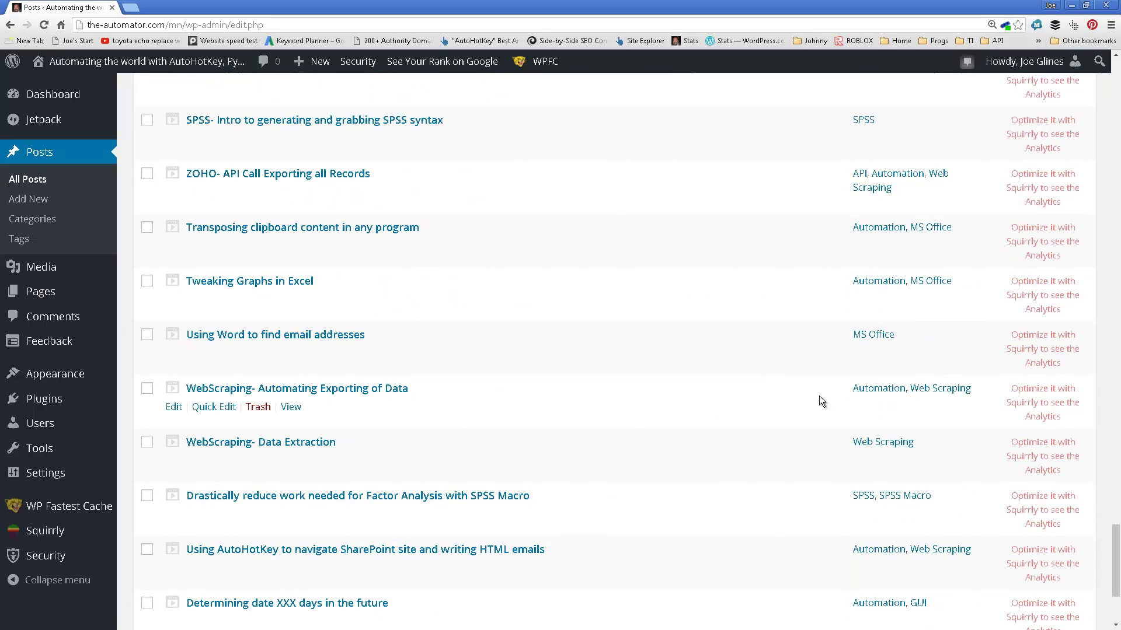
scroll(820, 402, "down", 3)
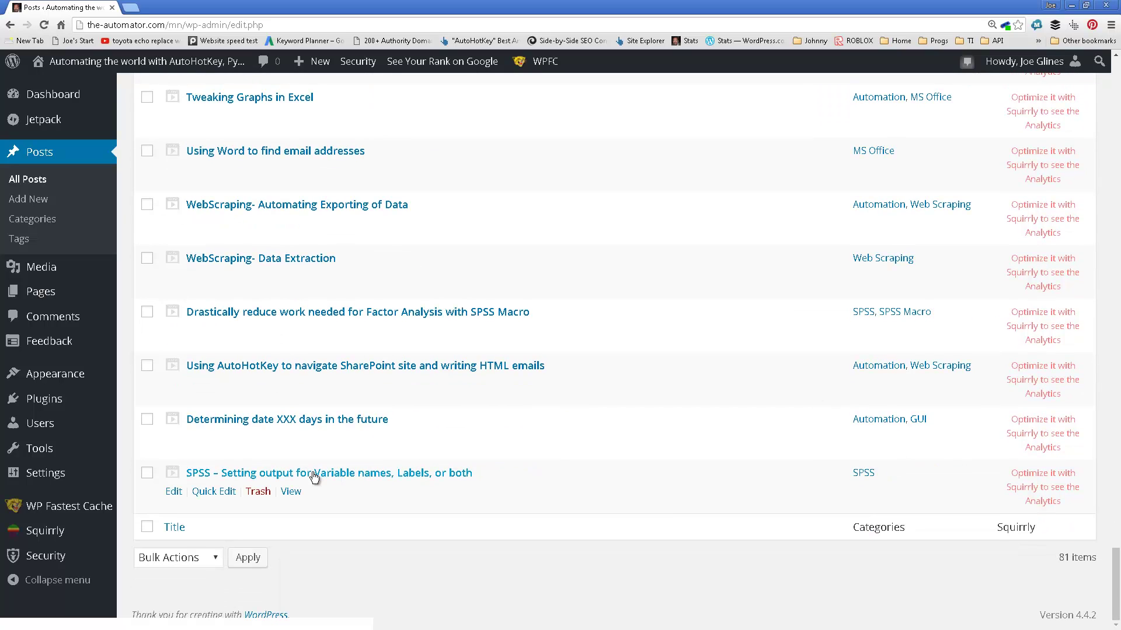
Open the SPSS output post, enter 'SPSS variable' as focus keyword, and show its keyword research.
right_click(173, 497)
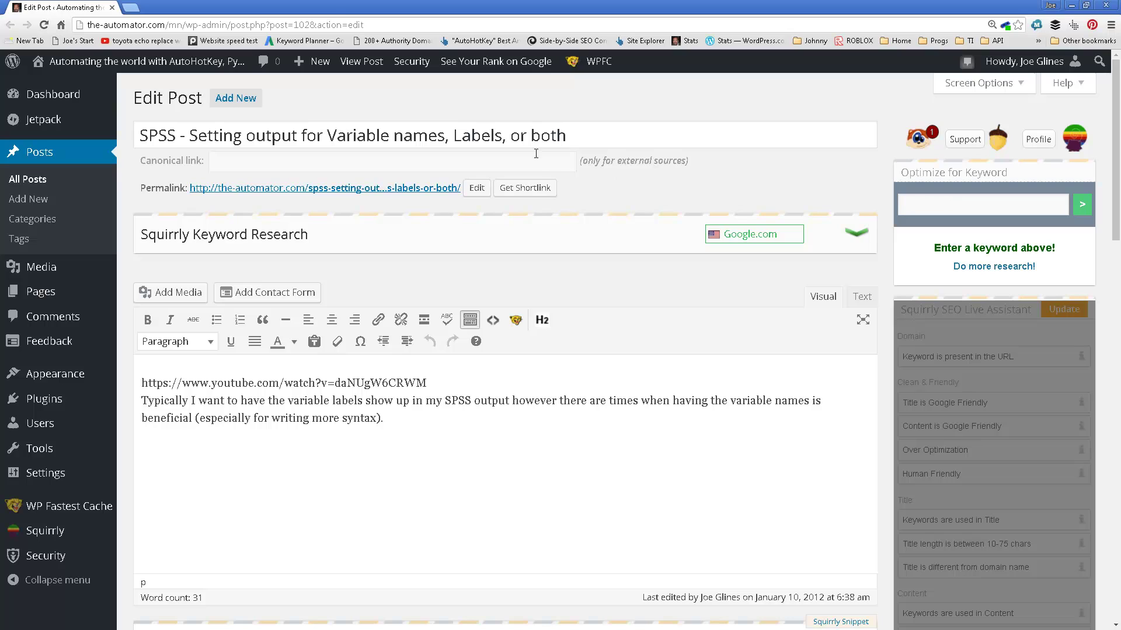
left_click(949, 206)
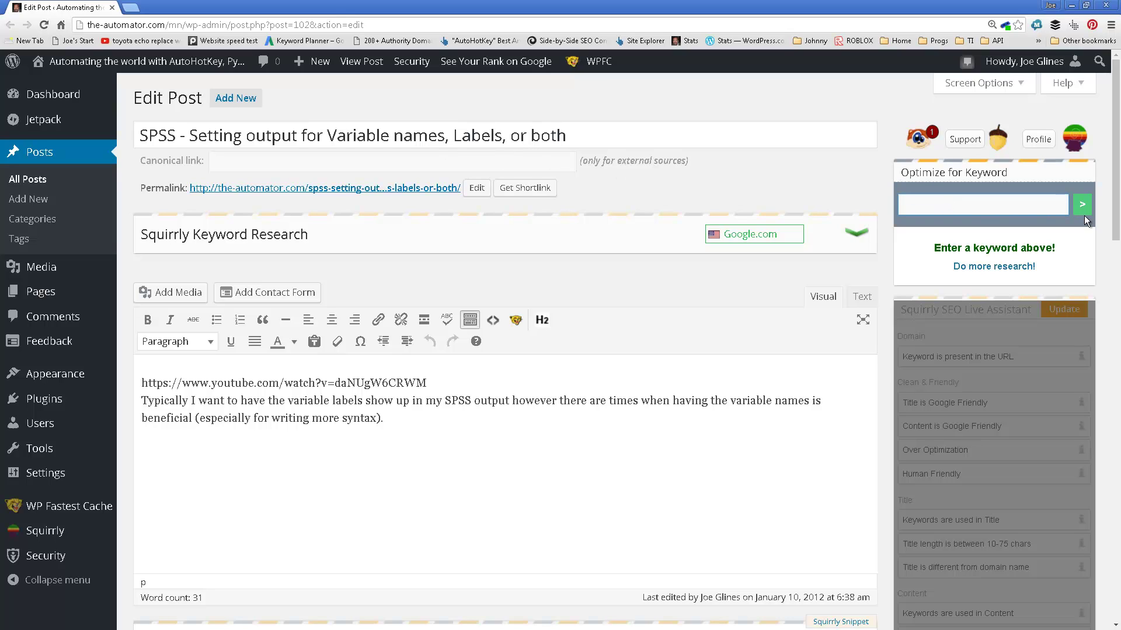
type("SPSS ")
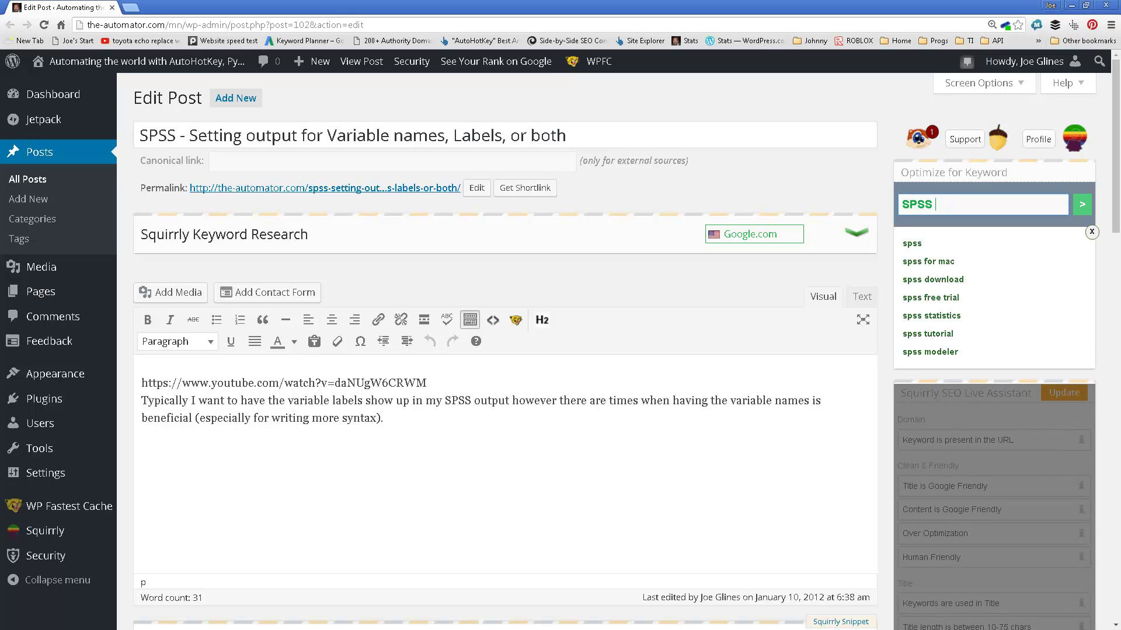
type("variable")
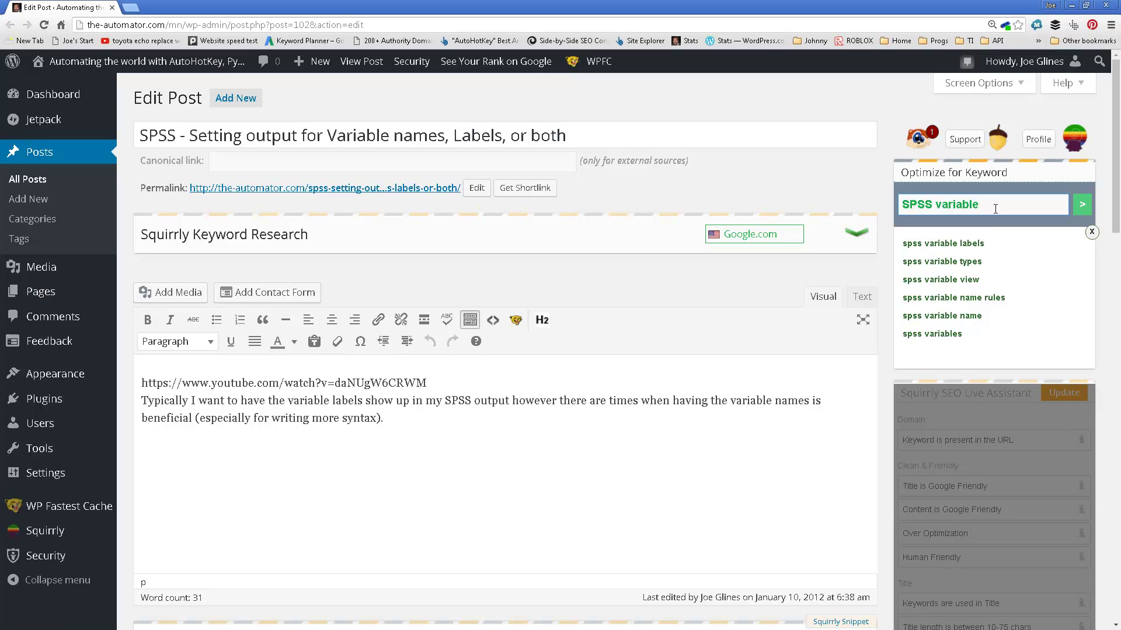
left_click_drag(996, 208, 902, 206)
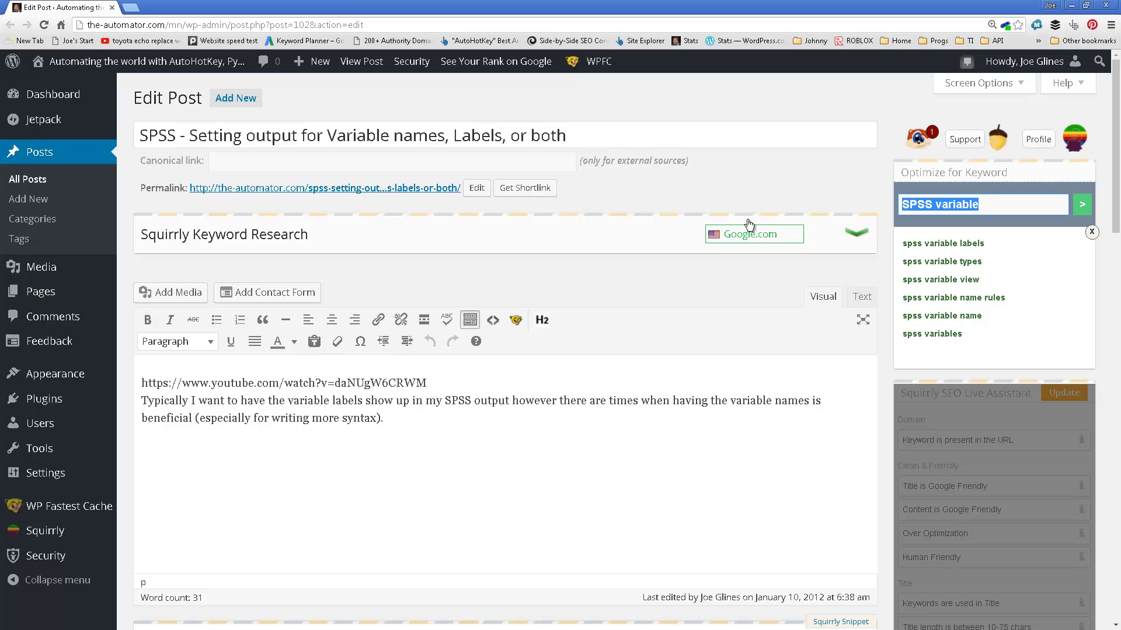
left_click(322, 231)
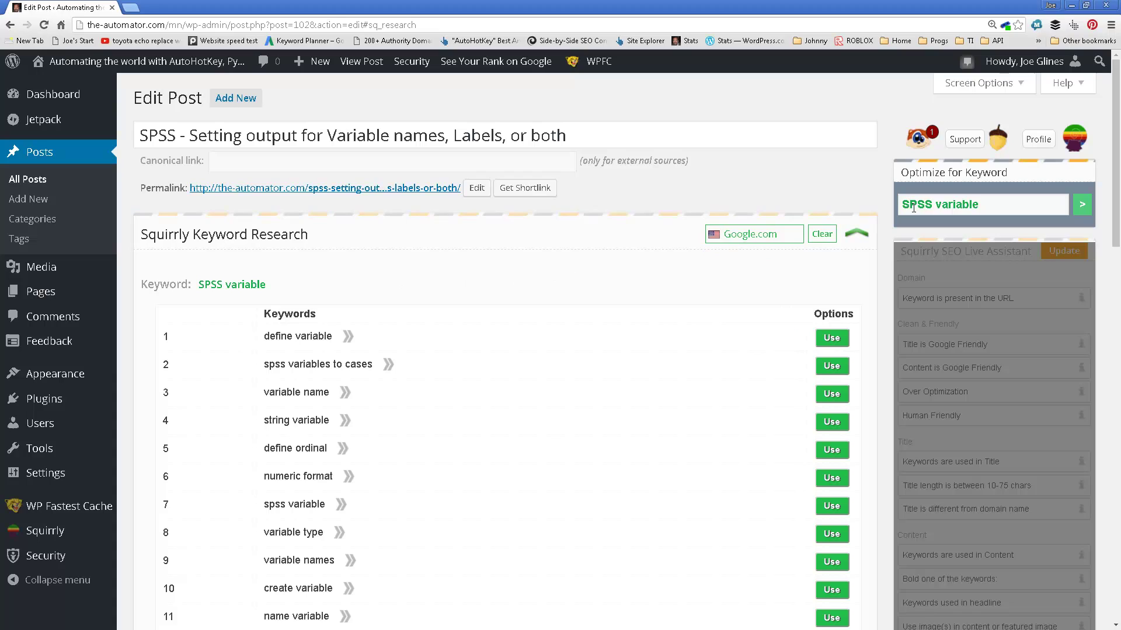
mouse_move(344, 394)
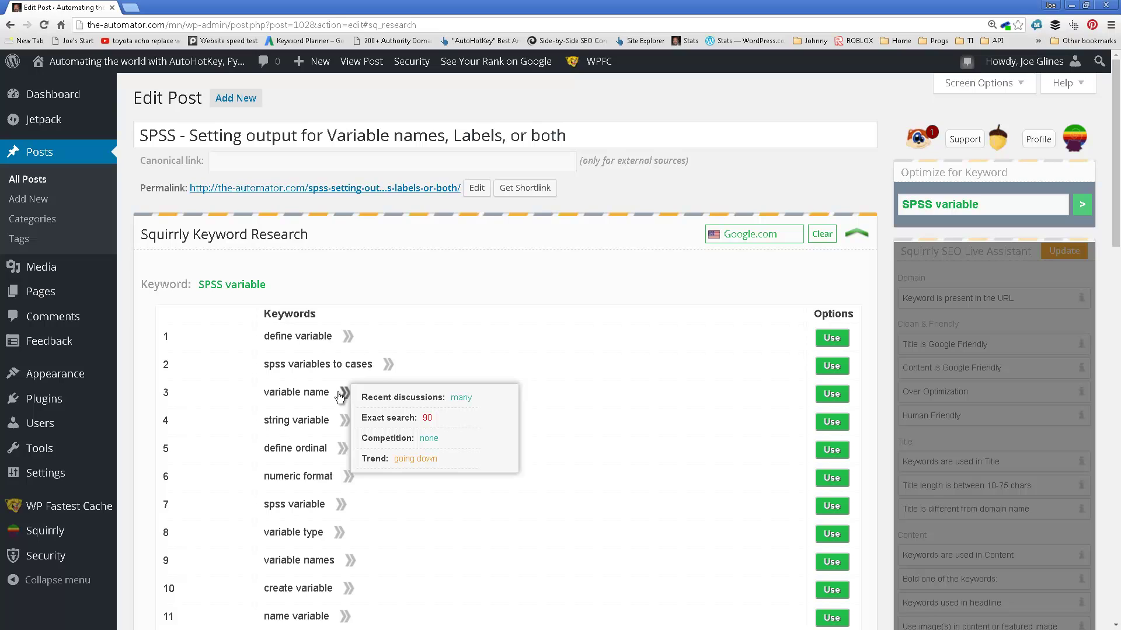
mouse_move(346, 344)
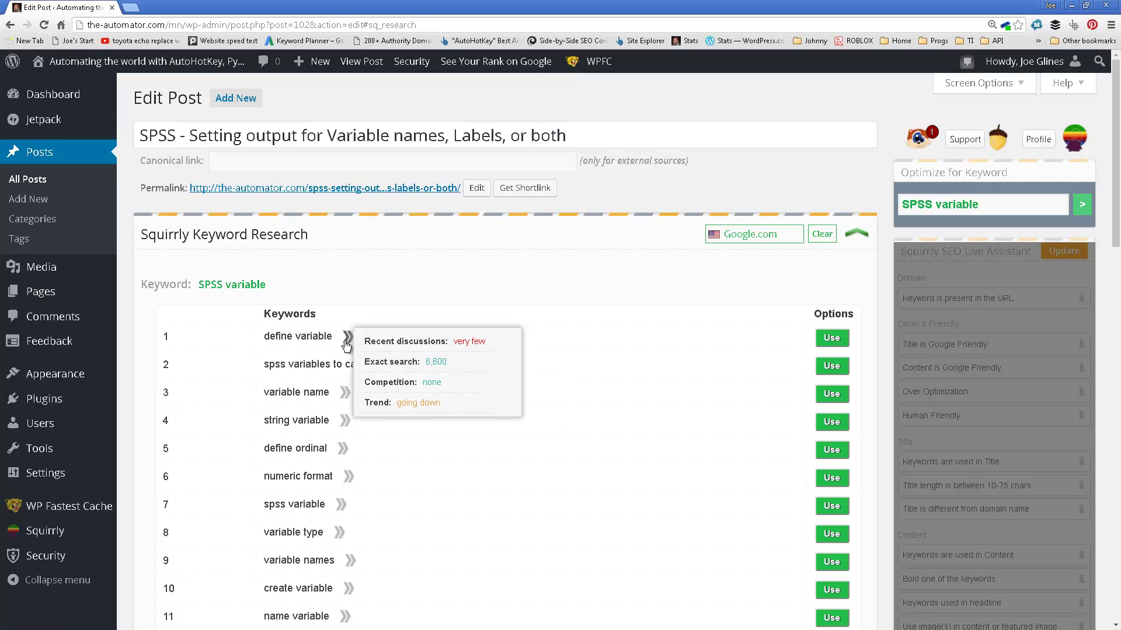
scroll(382, 446, "down", 1)
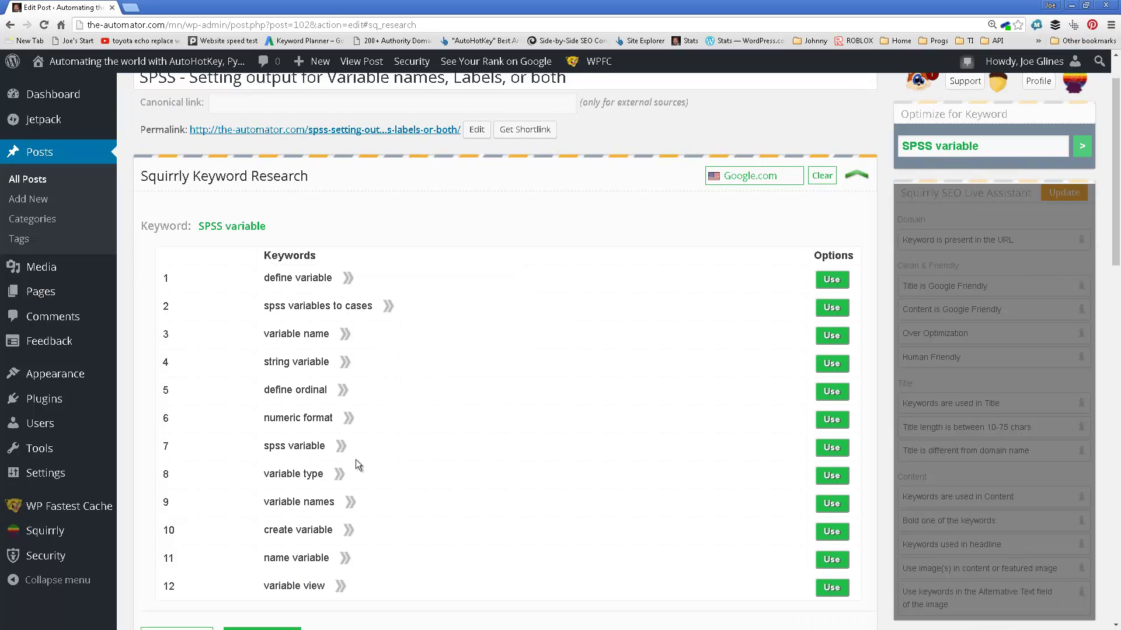
scroll(520, 444, "down", 1)
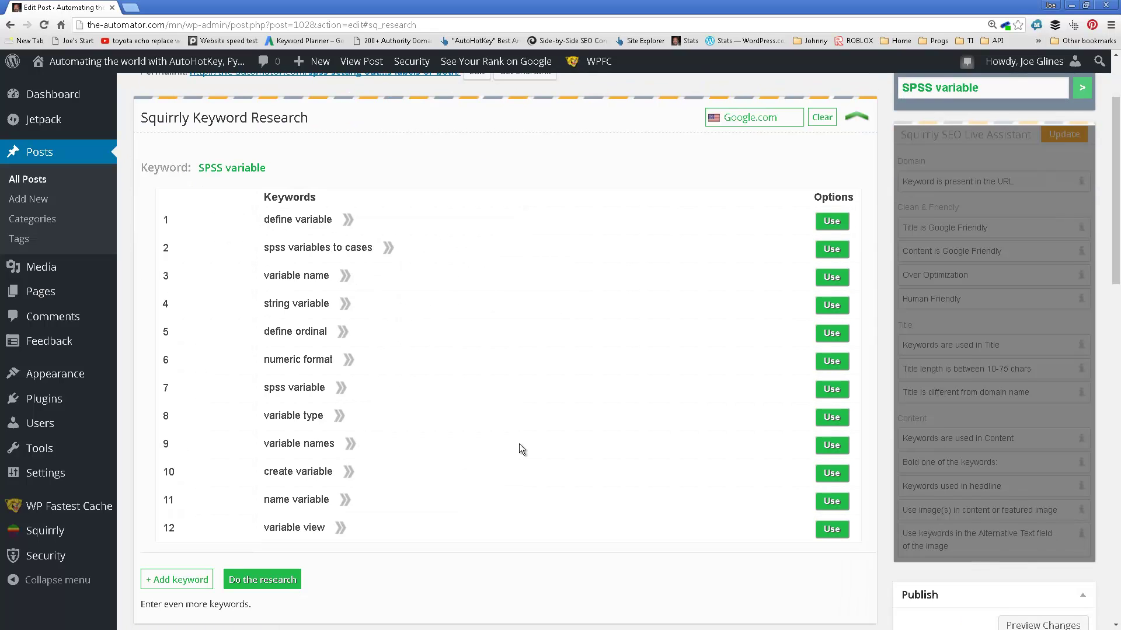
scroll(521, 449, "up", 2)
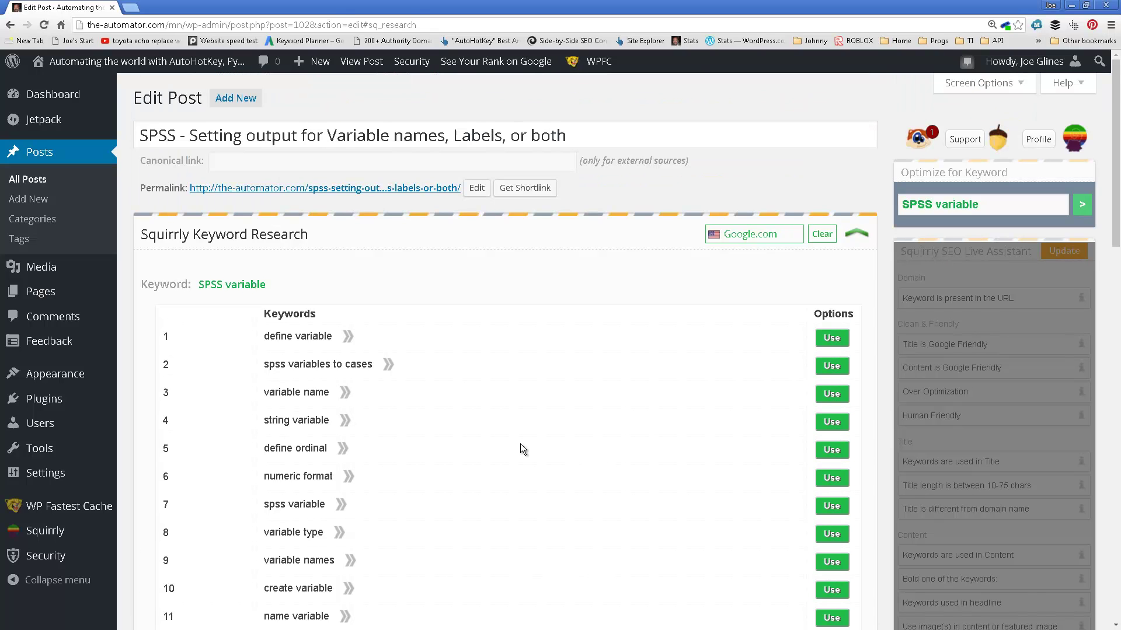
scroll(521, 449, "down", 1)
mouse_move(323, 409)
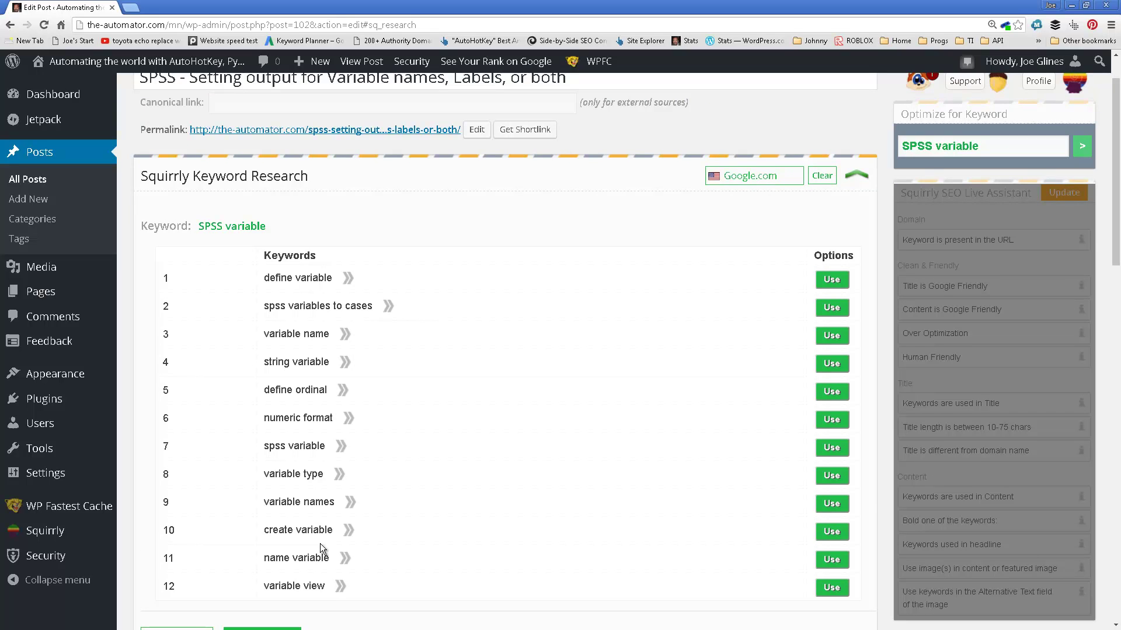
scroll(320, 544, "down", 1)
scroll(321, 544, "up", 2)
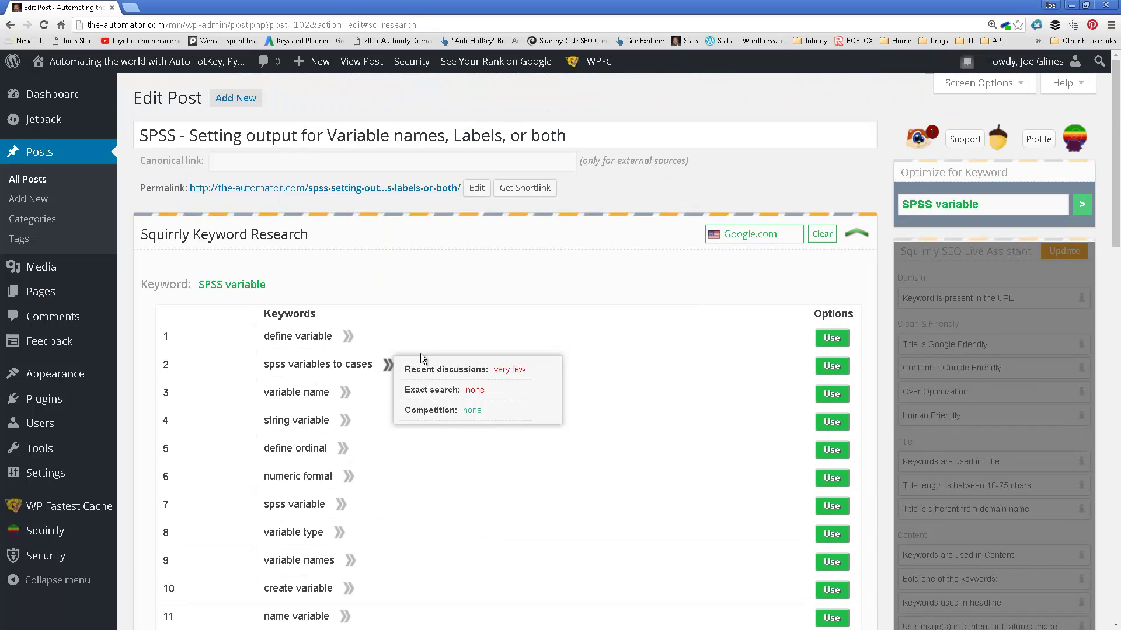
Adopt 'SPSS variable' as the post's Squirrly keyword and collapse the keyword research.
left_click(1082, 204)
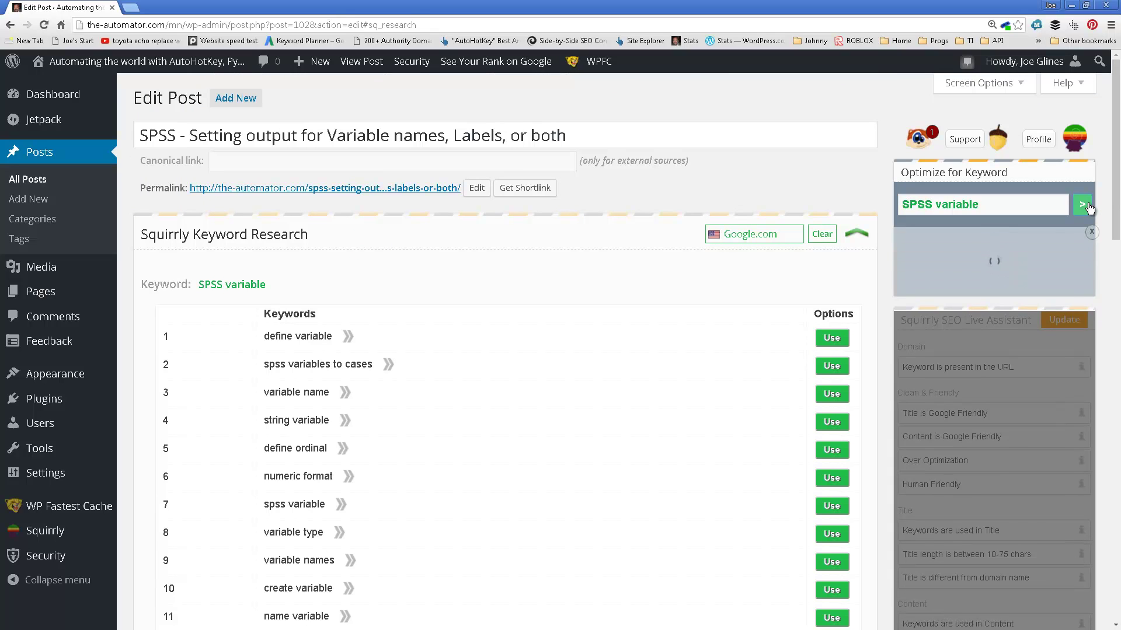
left_click(856, 233)
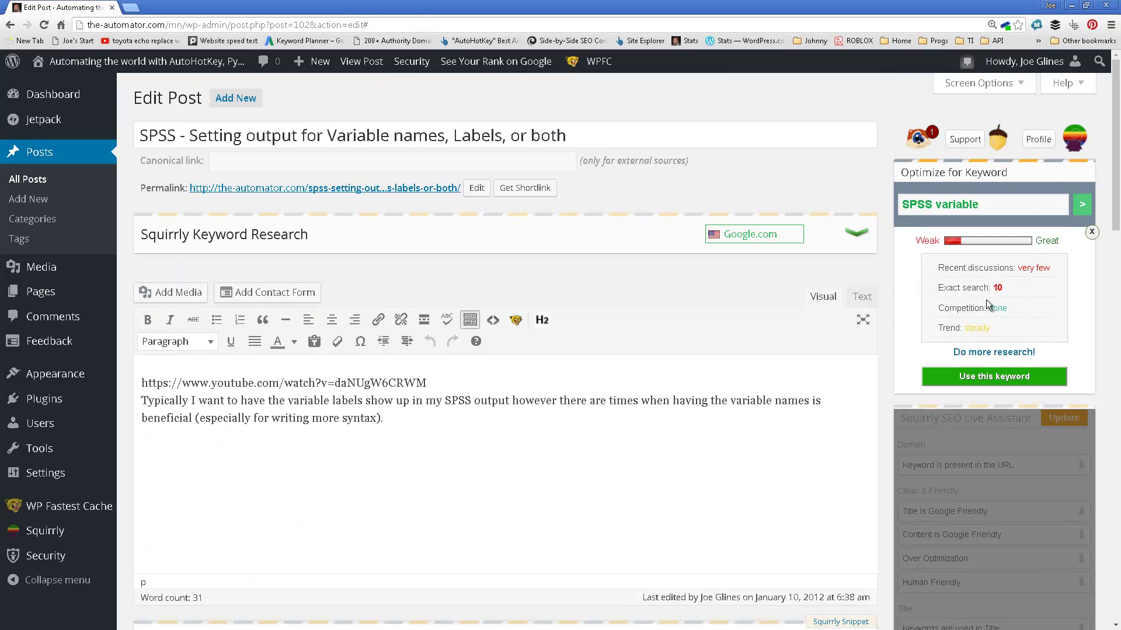
left_click(985, 384)
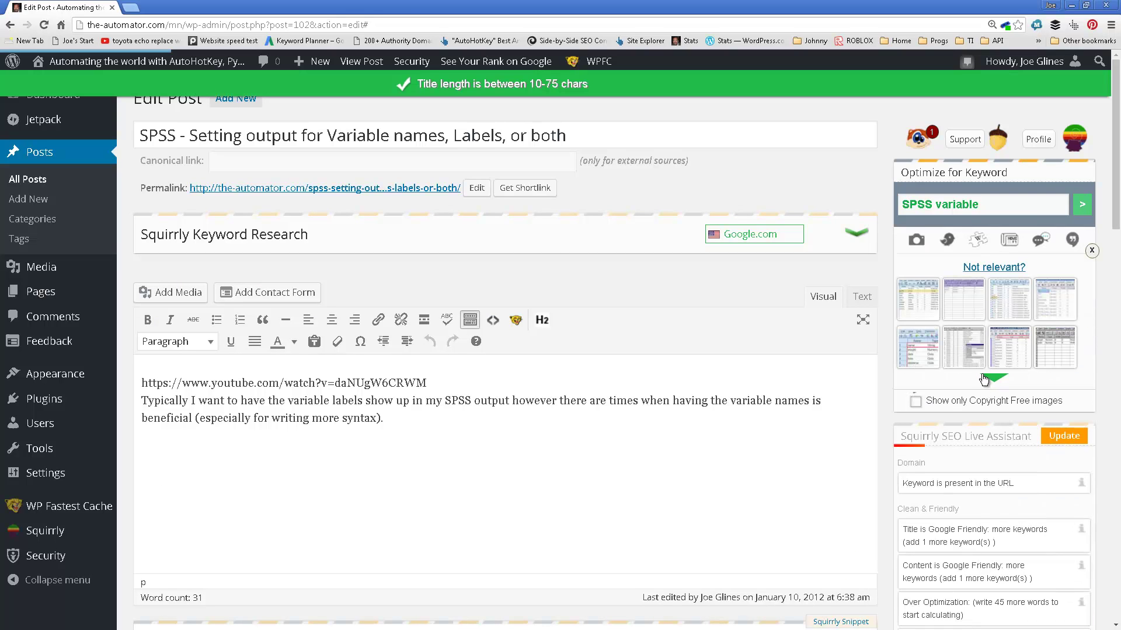
Insert an empty line above the YouTube link at the top of the post body.
scroll(984, 379, "down", 1)
scroll(980, 373, "down", 1)
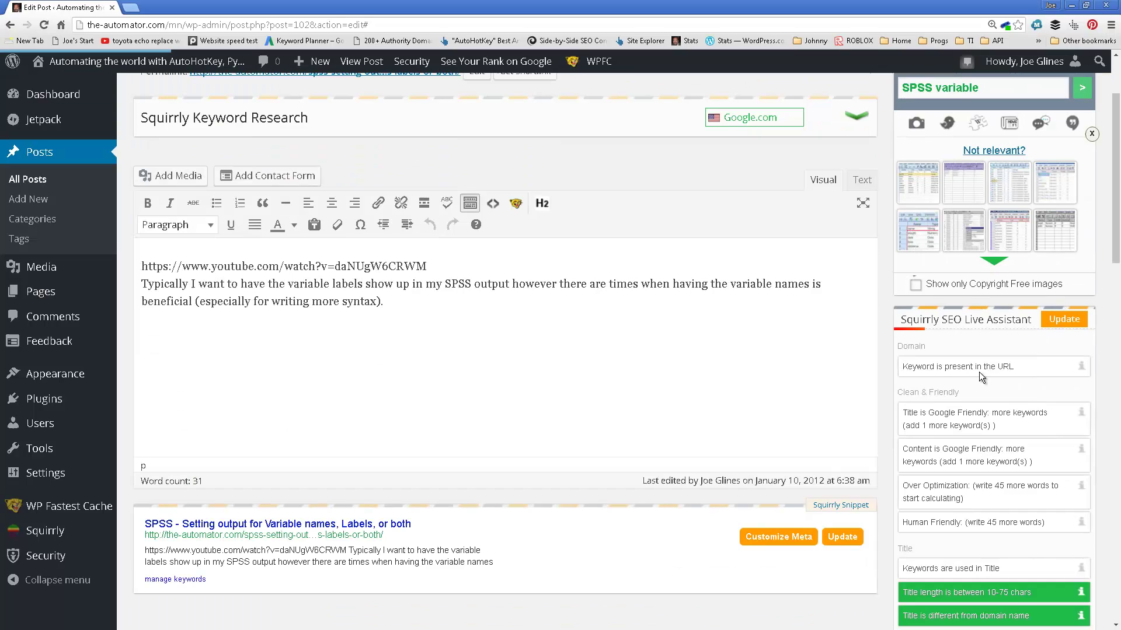
scroll(980, 374, "down", 1)
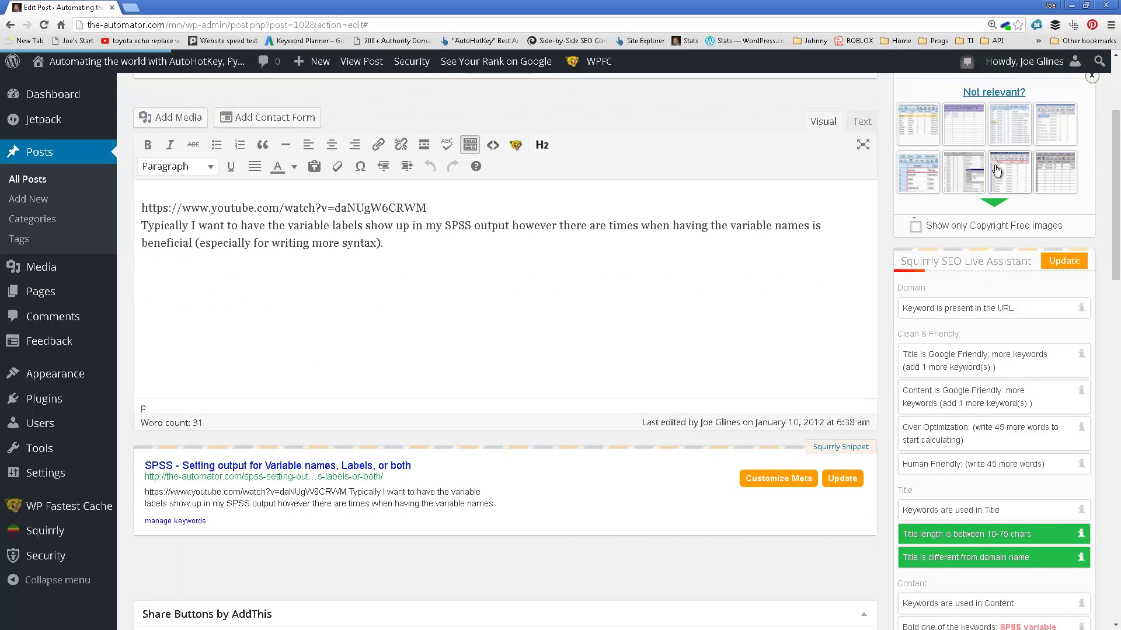
scroll(780, 334, "up", 1)
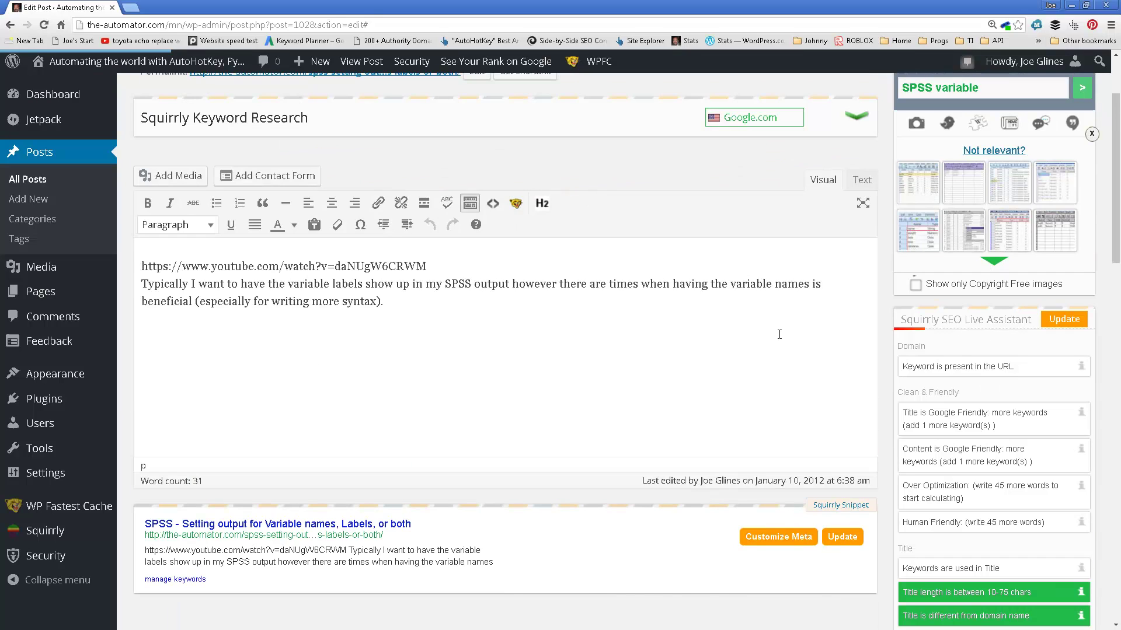
left_click(186, 251)
key("Return")
key("Return")
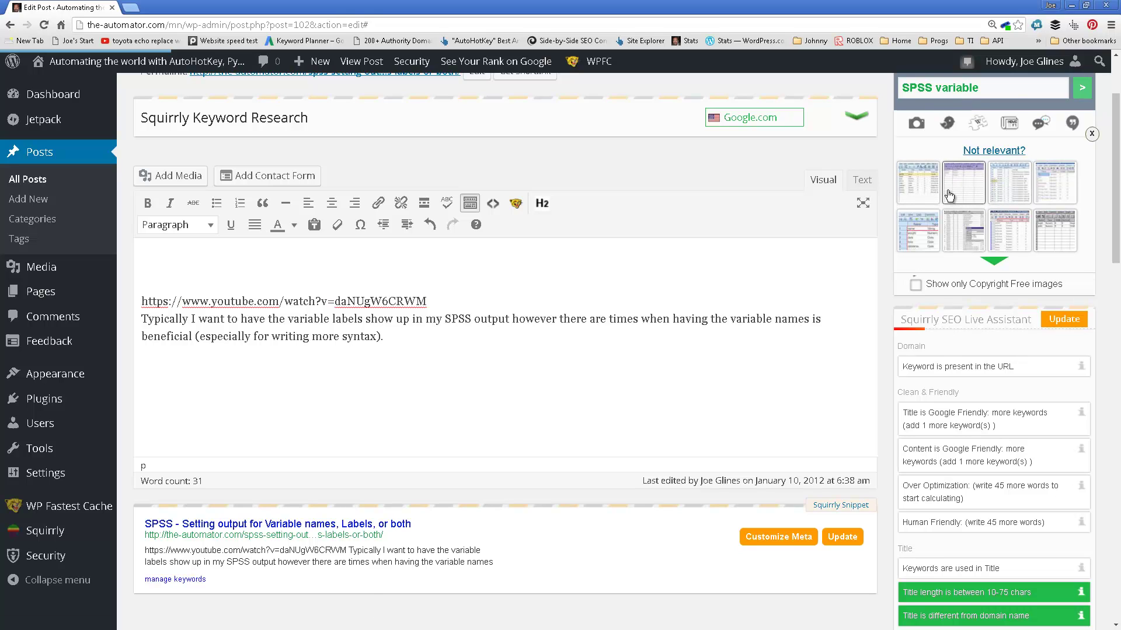
left_click(912, 185)
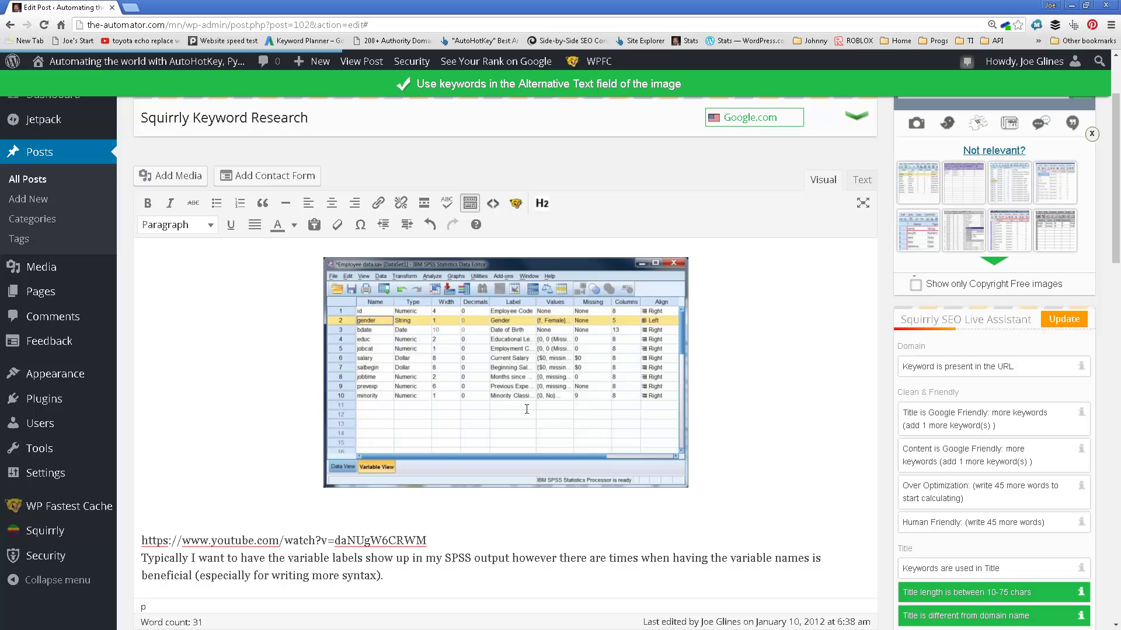
left_click(522, 382)
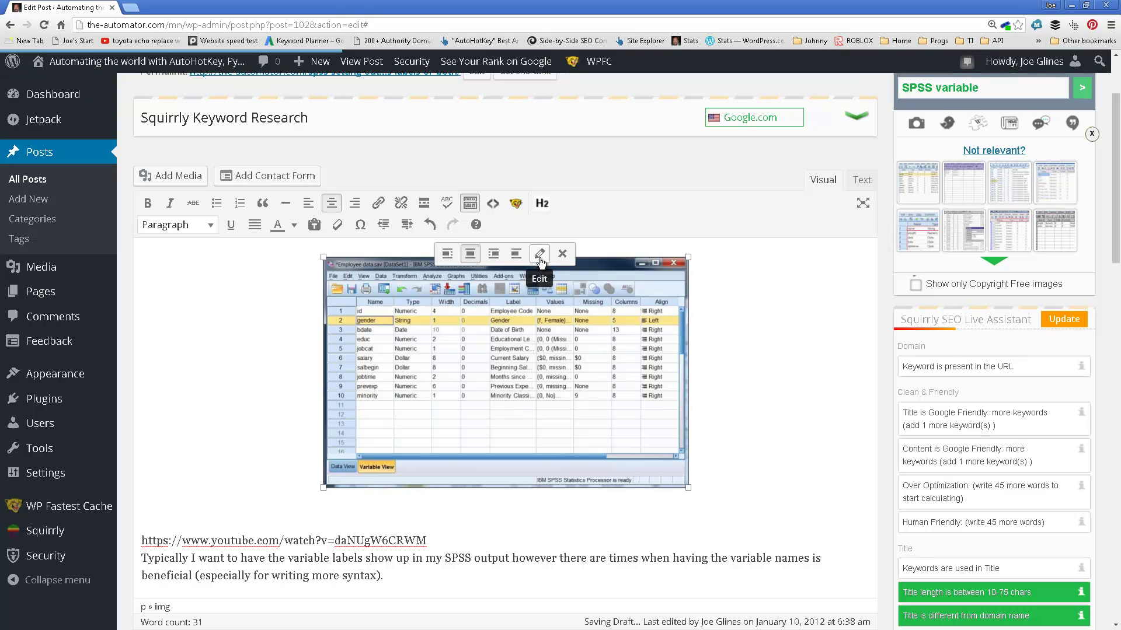
left_click(539, 254)
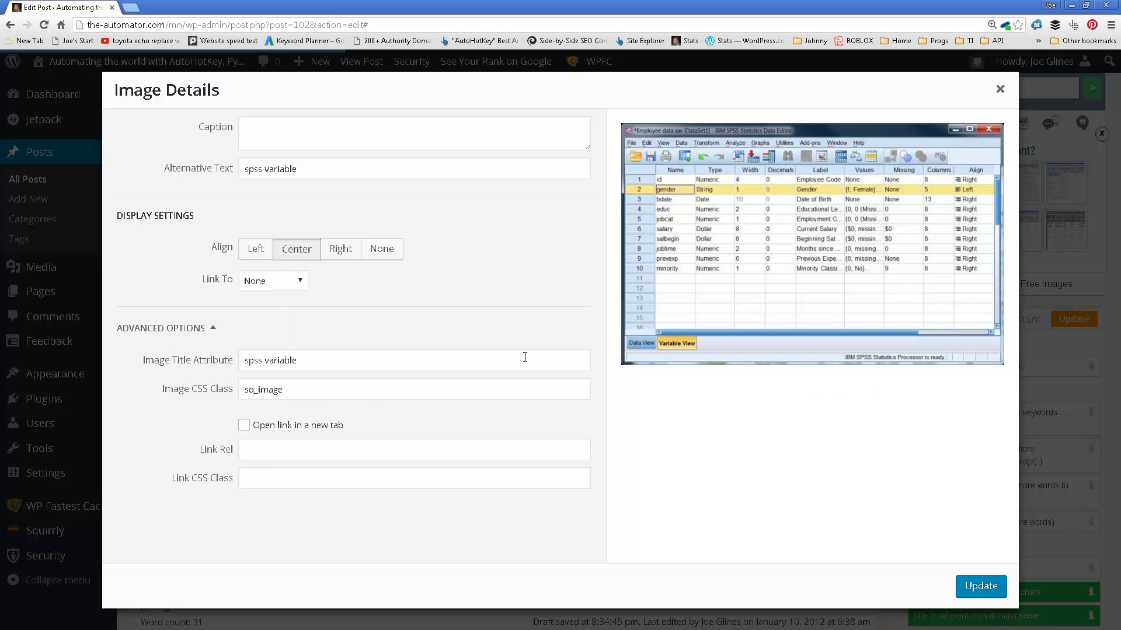
left_click(279, 281)
left_click(279, 280)
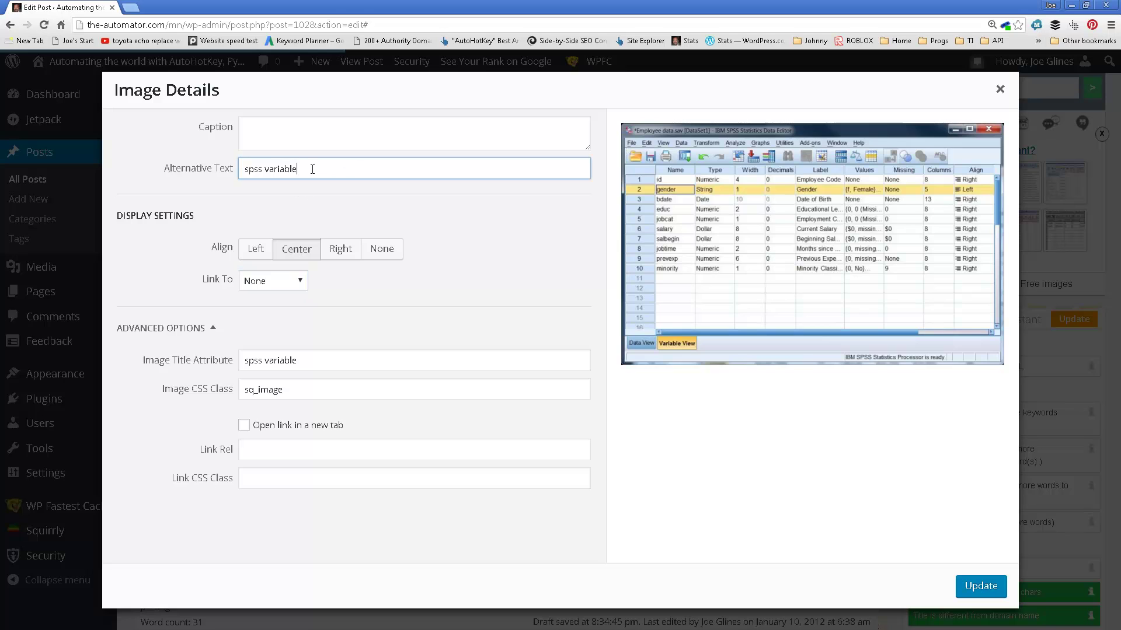
key("ctrl+a")
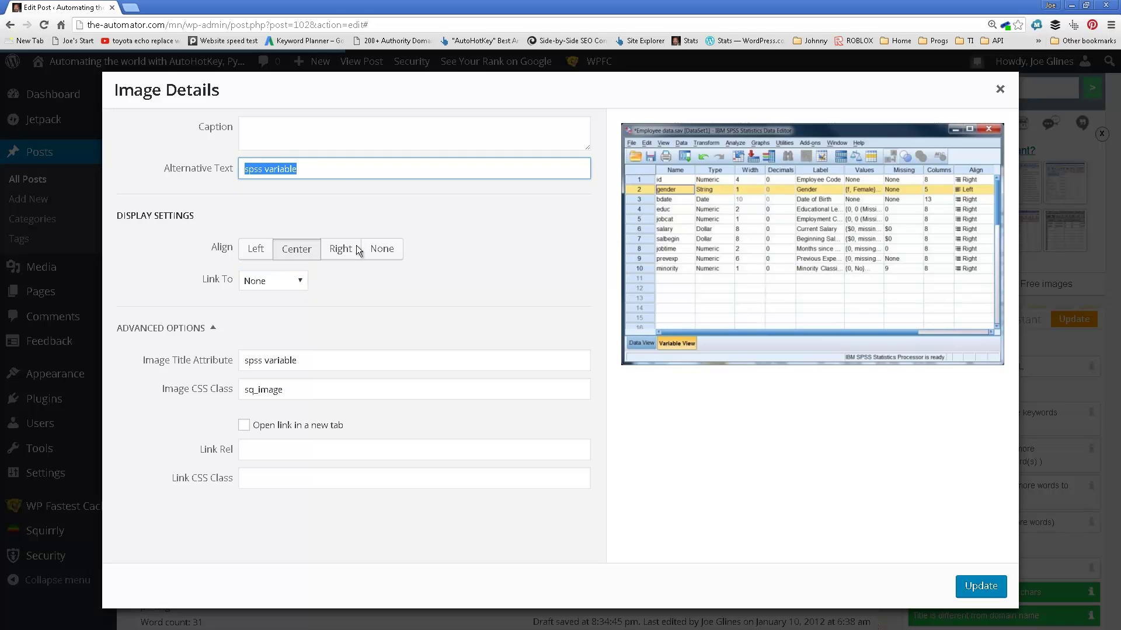
left_click(1000, 89)
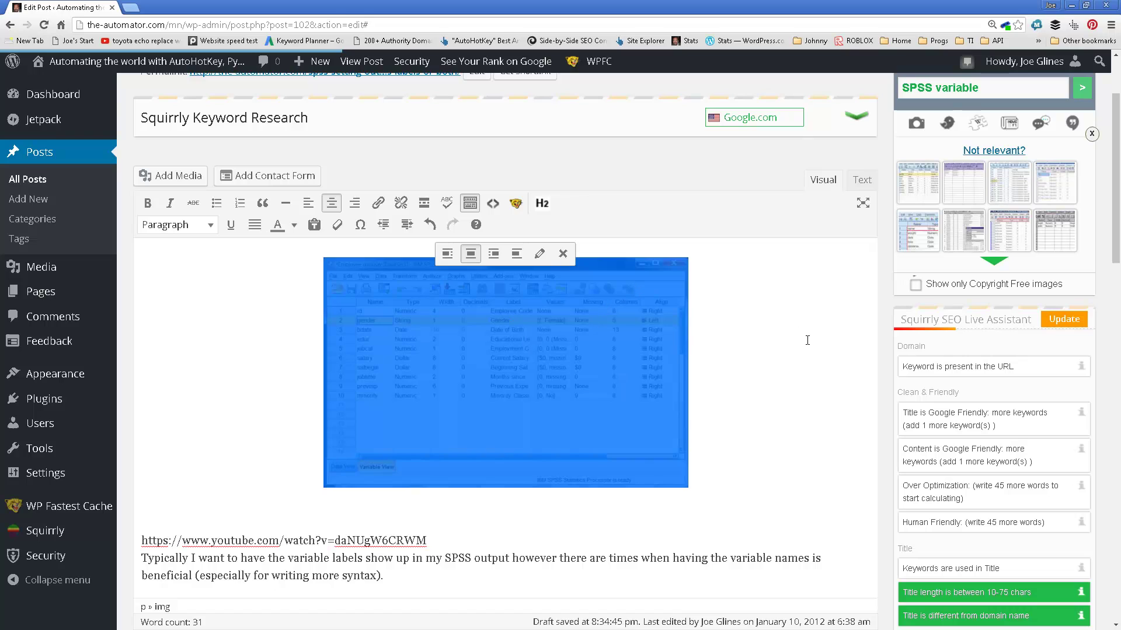
left_click(564, 253)
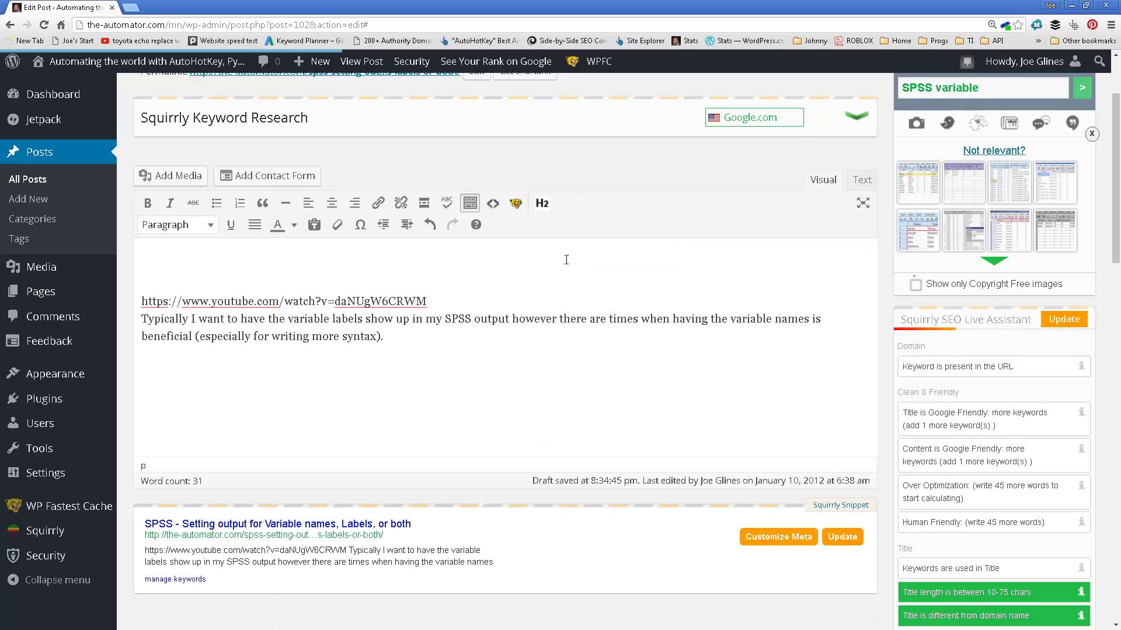
Pick spss_seo.png from the media library and change its alt text to 'SPSS variable'.
left_click(173, 176)
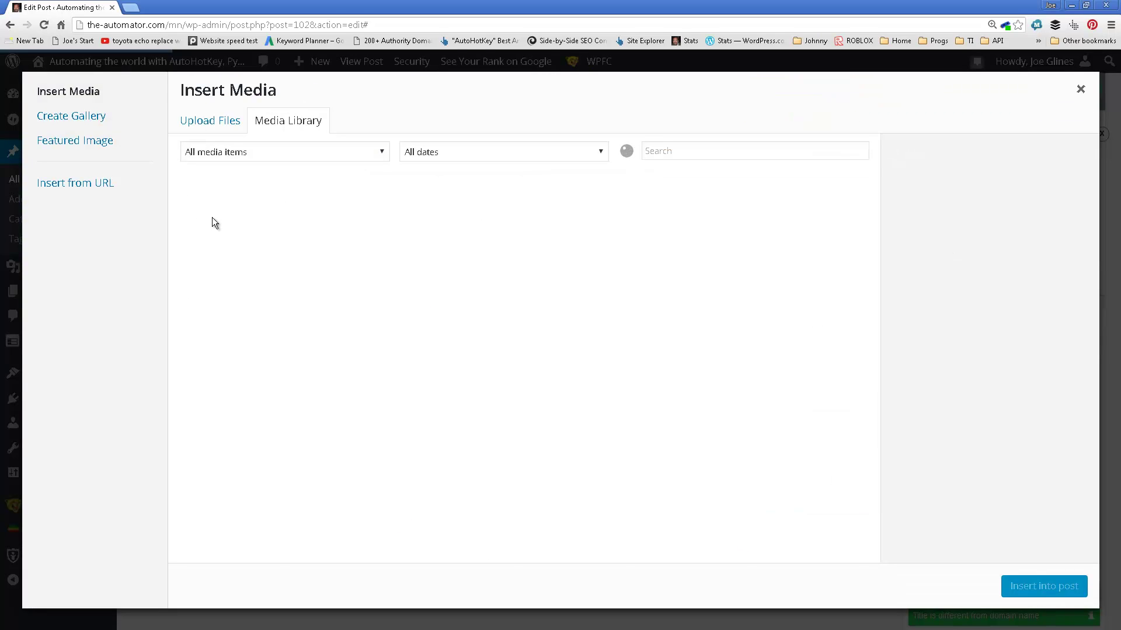
left_click(460, 445)
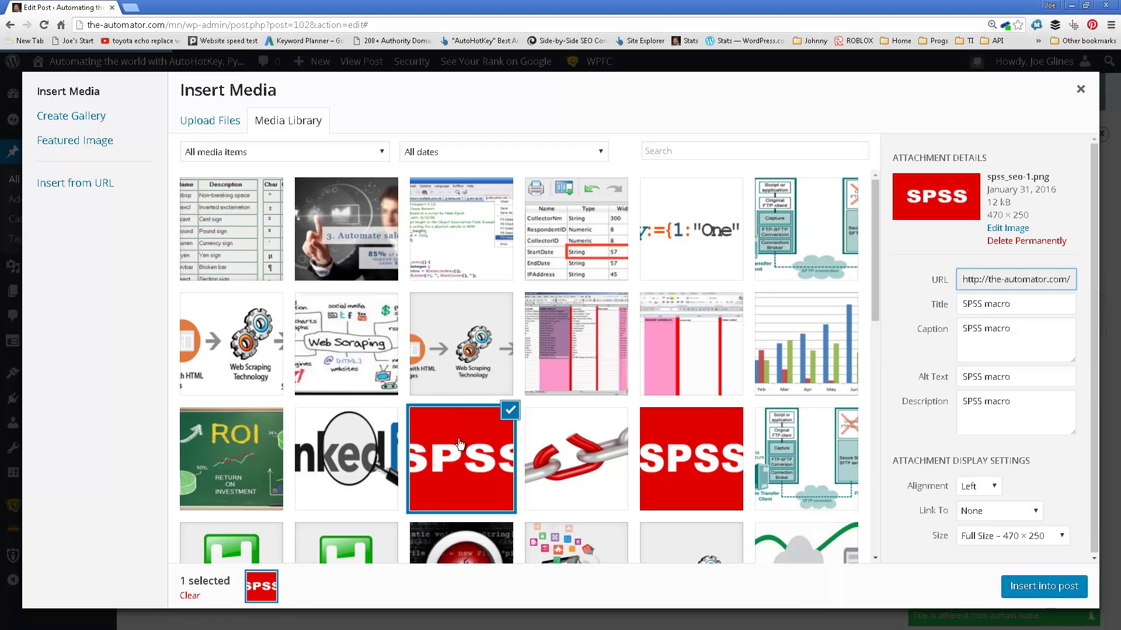
left_click(679, 455)
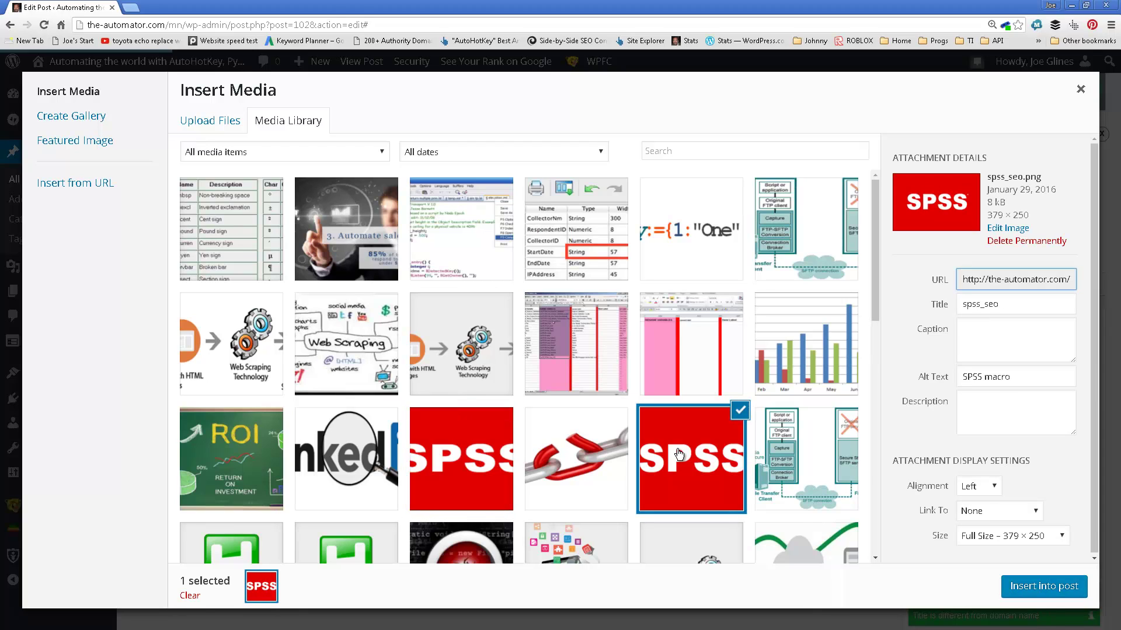
left_click(511, 453)
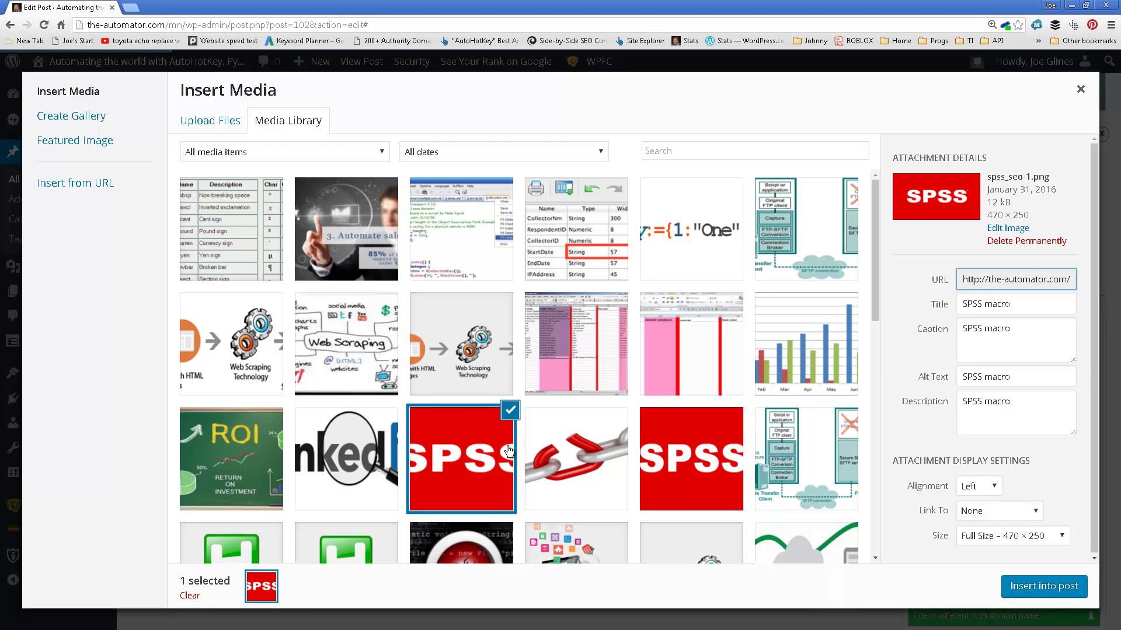
left_click(698, 457)
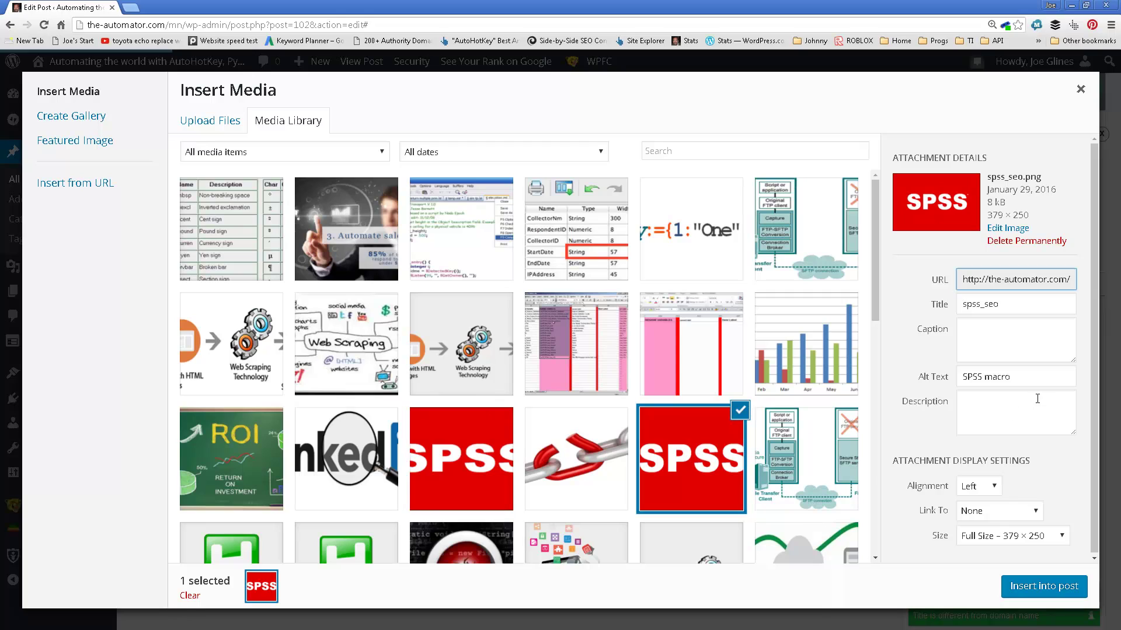
left_click(1034, 380)
left_click_drag(1033, 379, 942, 380)
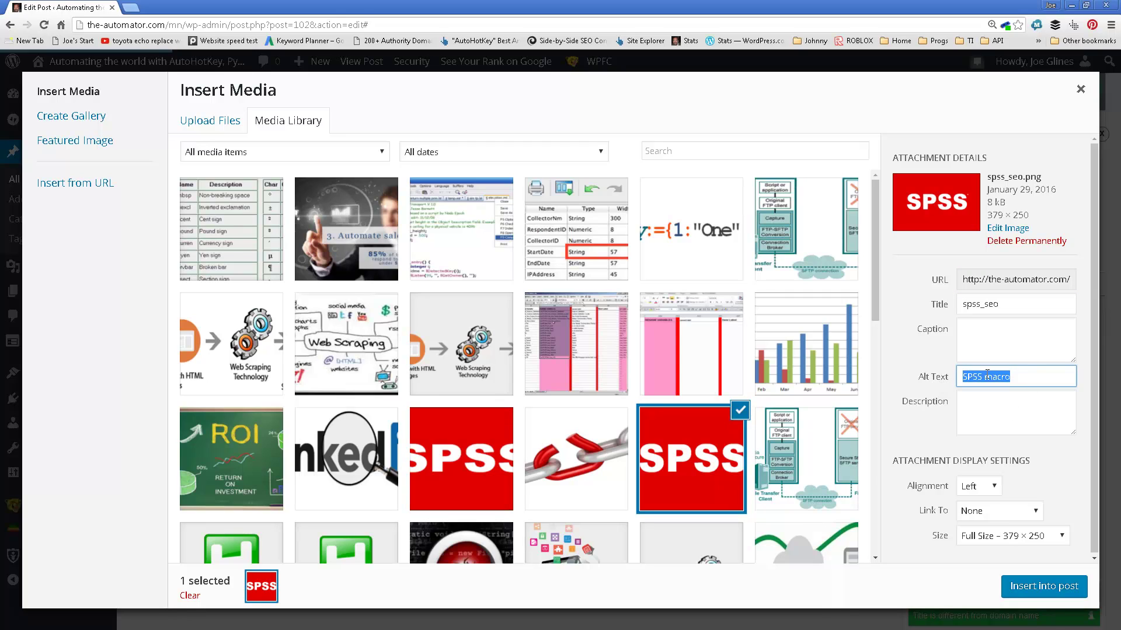
key("End")
key("BackSpace")
key("BackSpace")
key("BackSpace")
key("BackSpace")
key("BackSpace")
type("variable")
Insert the red SPSS logo into the post at Medium size.
left_click(1038, 540)
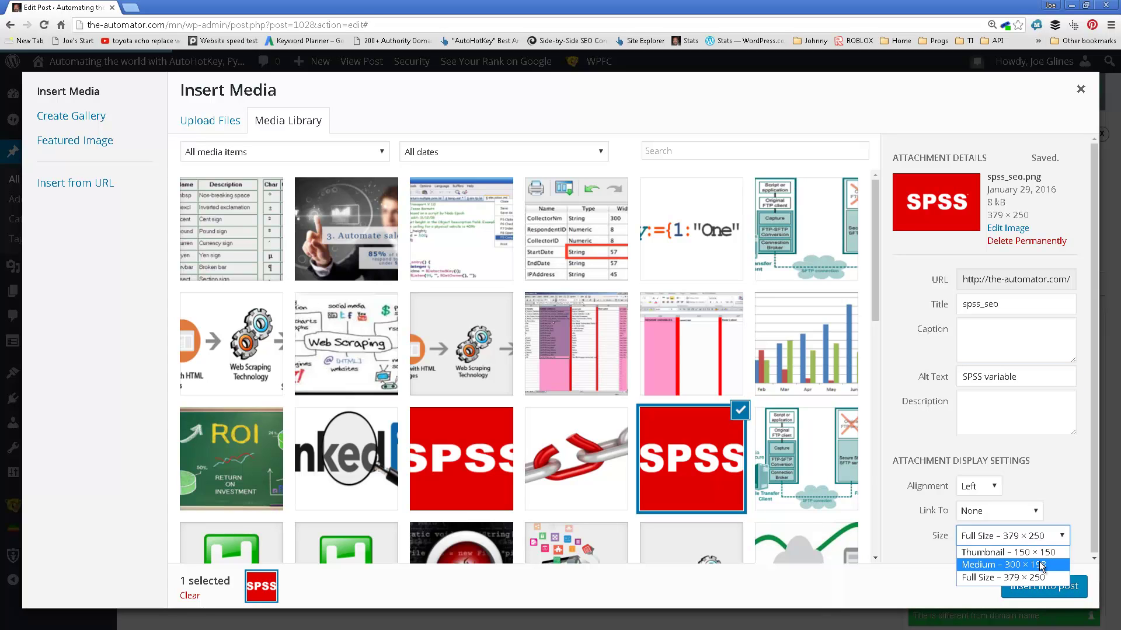
left_click(1037, 564)
left_click(1038, 583)
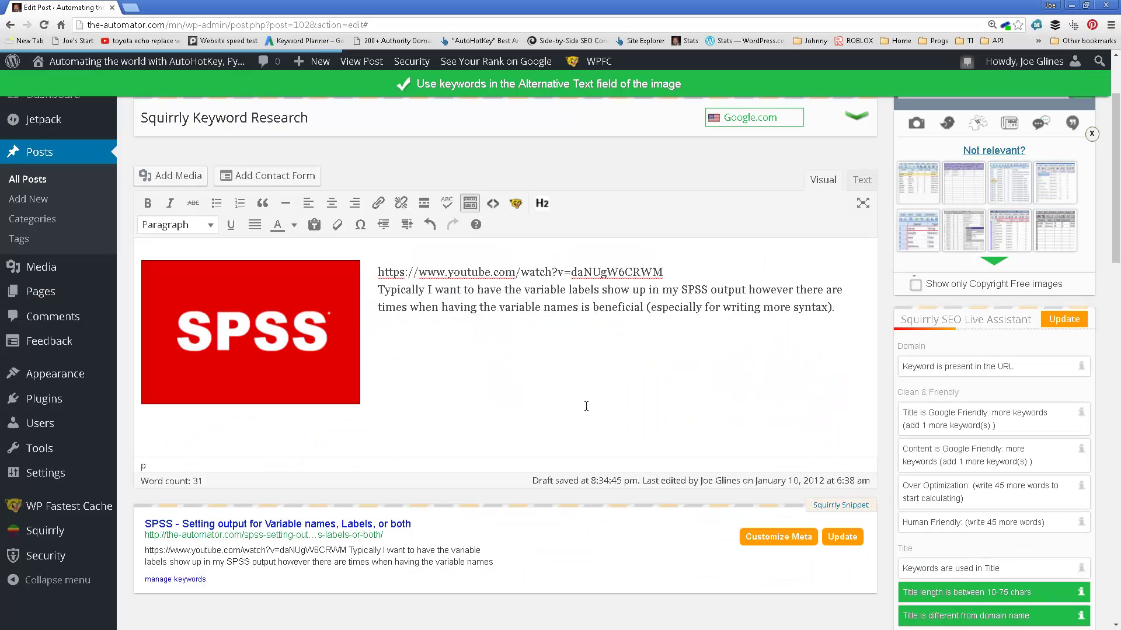
Add a new 'SPSS variable' line above the YouTube link in the post.
scroll(976, 469, "down", 2)
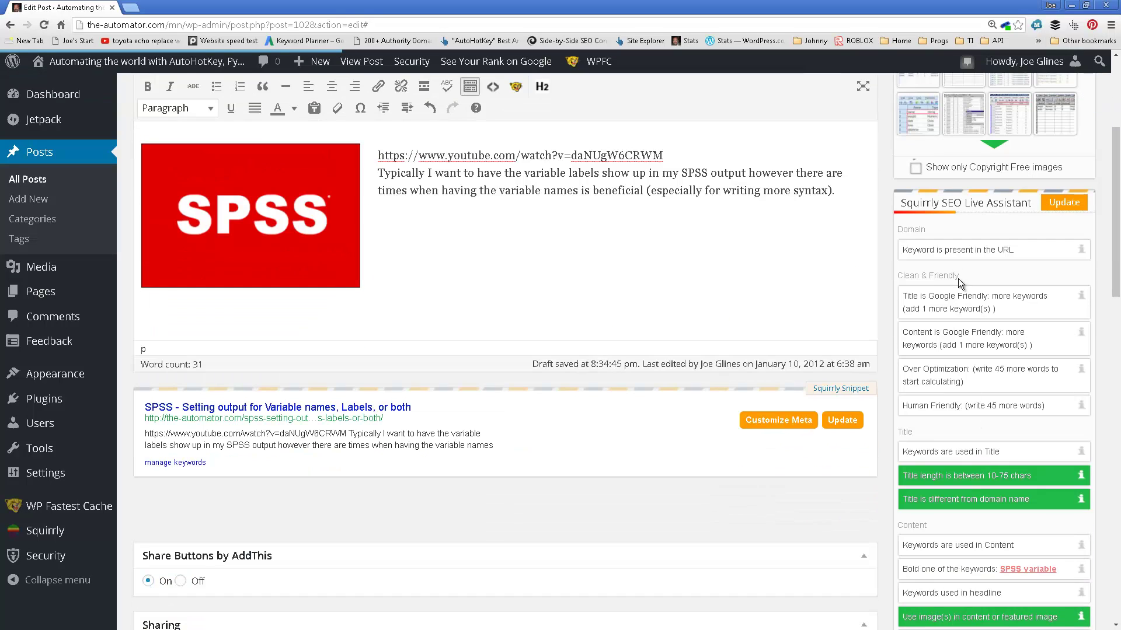
scroll(982, 541, "up", 2)
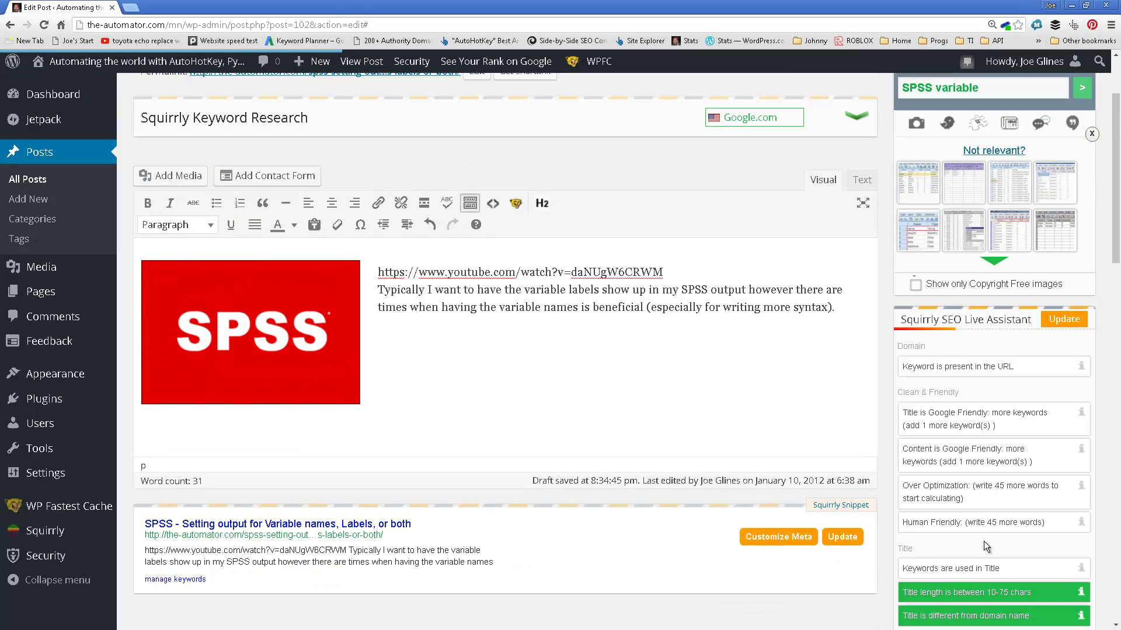
scroll(983, 541, "down", 3)
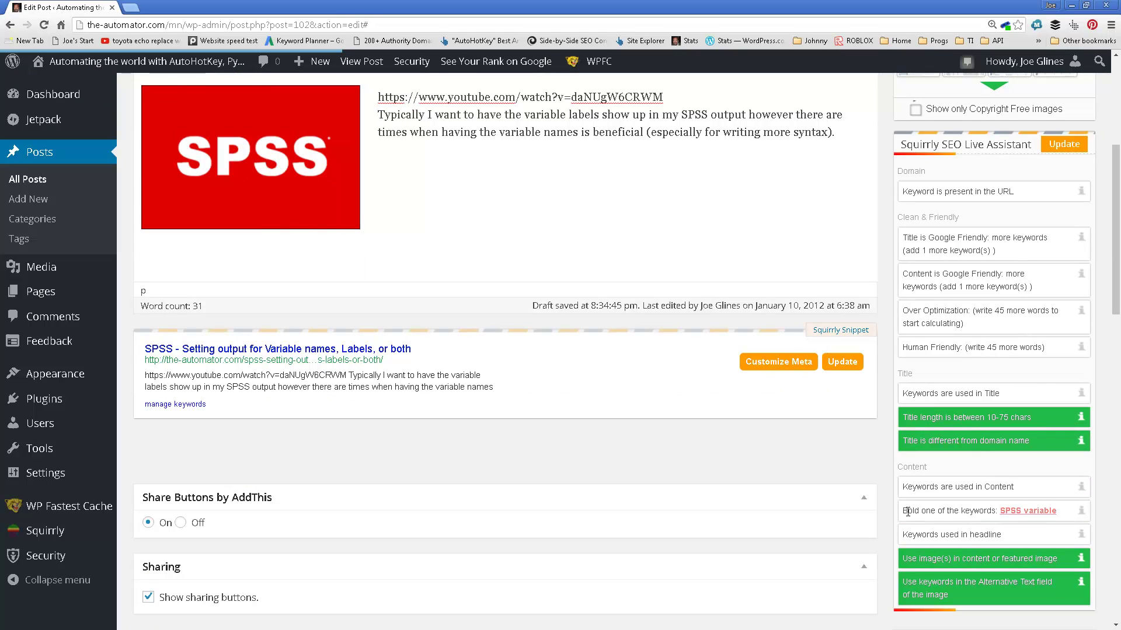
left_click_drag(907, 512, 970, 511)
scroll(733, 418, "up", 1)
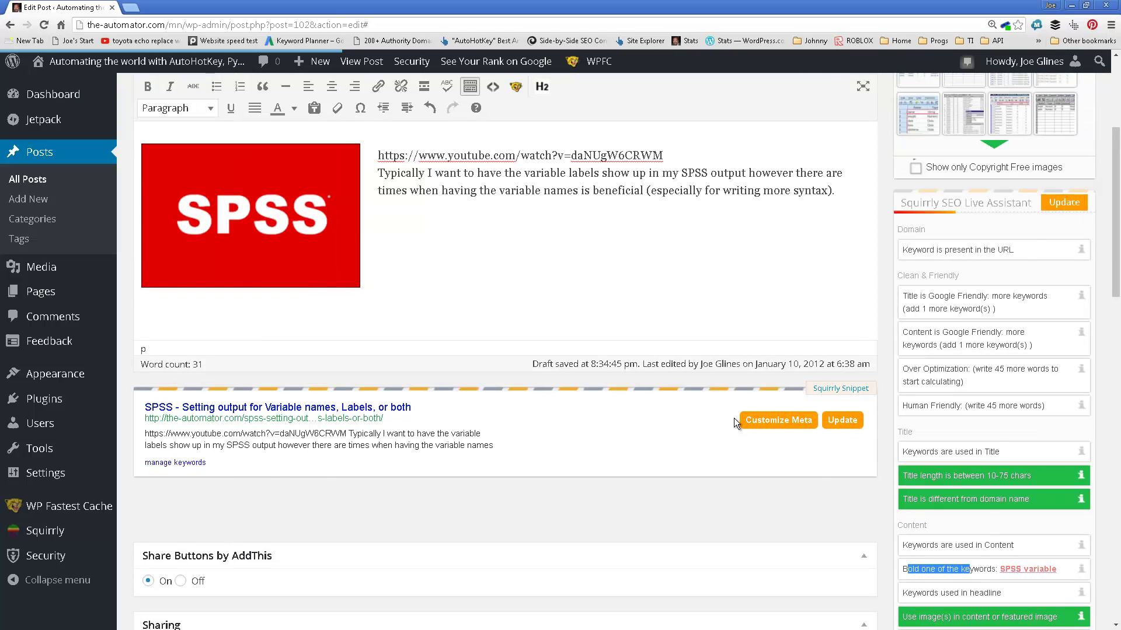
left_click(601, 276)
scroll(601, 273, "down", 1)
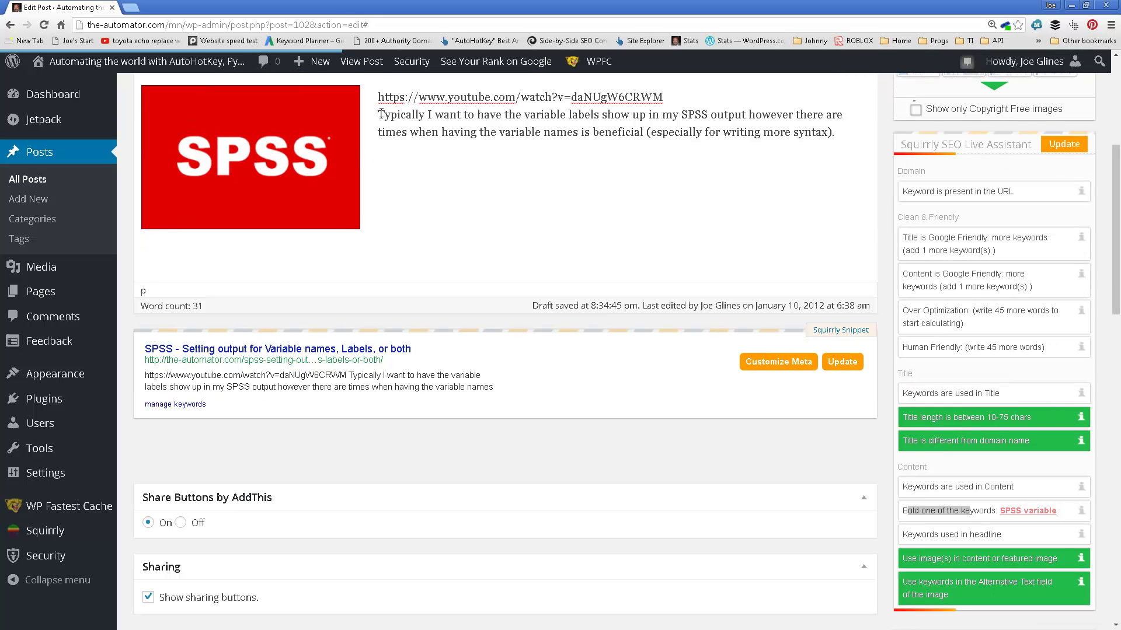
scroll(538, 108, "up", 2)
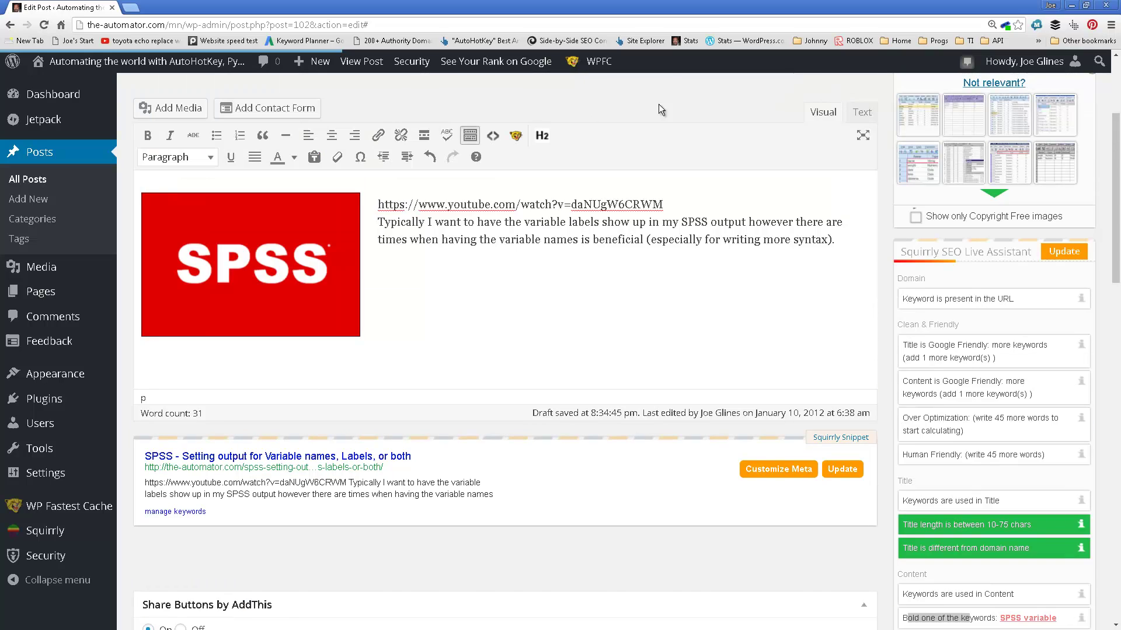
key("Return")
type("SPSS varia")
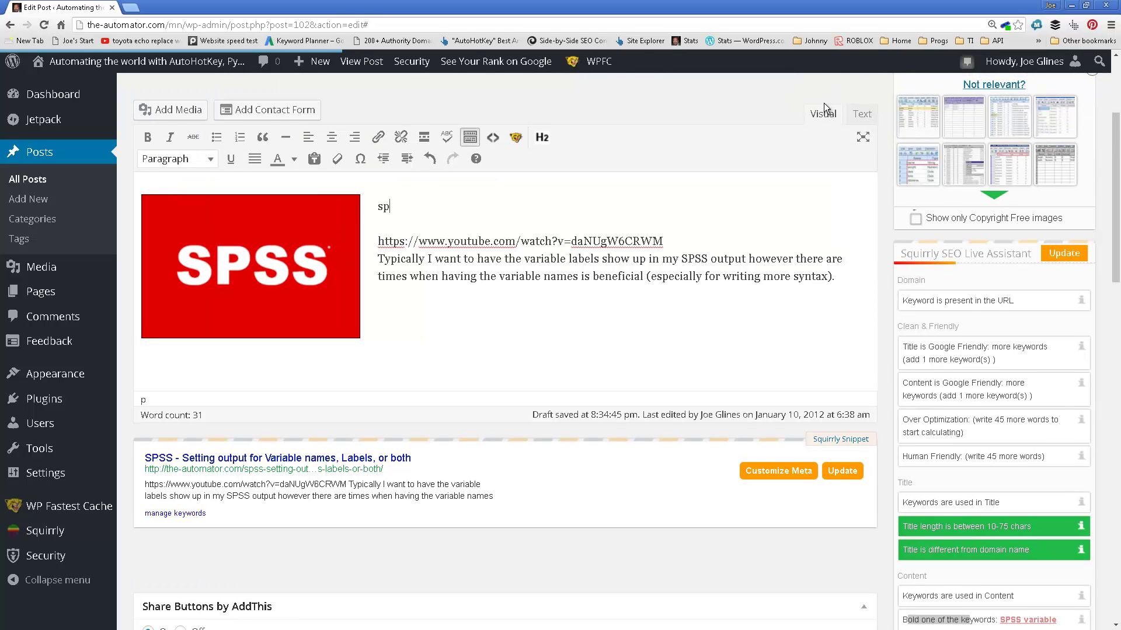
type("ble")
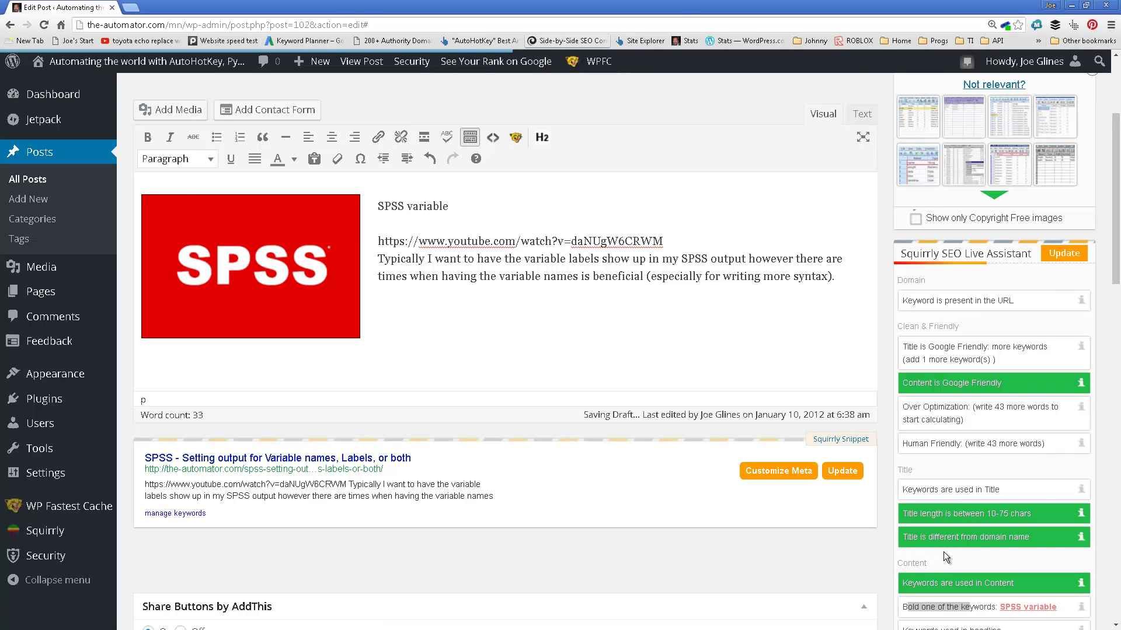
Make the 'SPSS variable' line bold so Squirrly's bold-keyword check turns green.
scroll(944, 551, "down", 2)
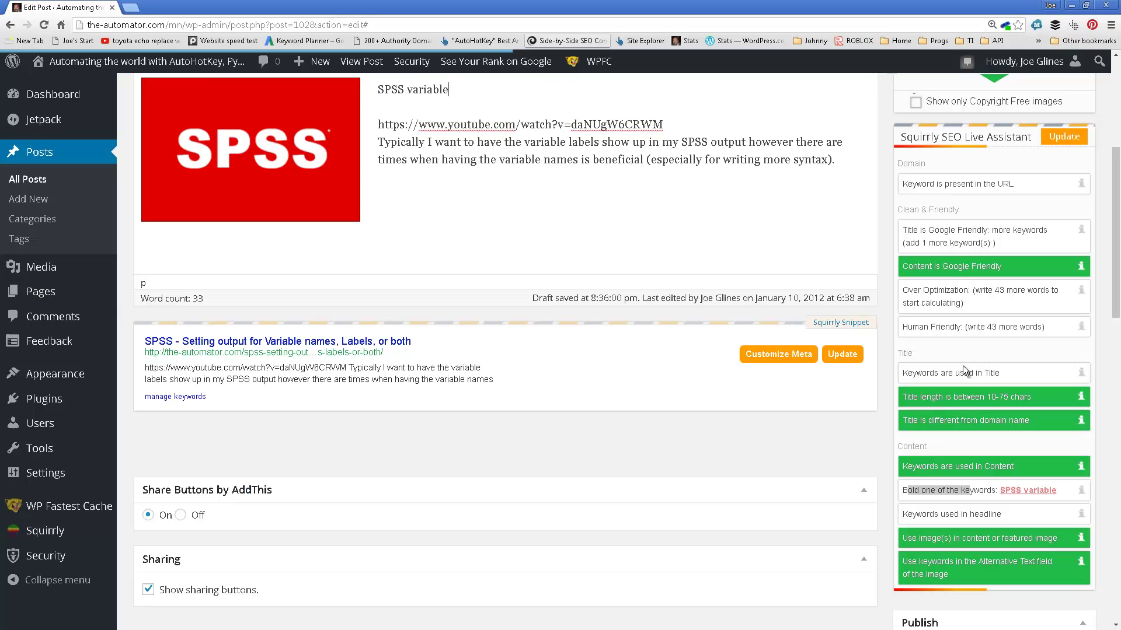
left_click(1037, 493)
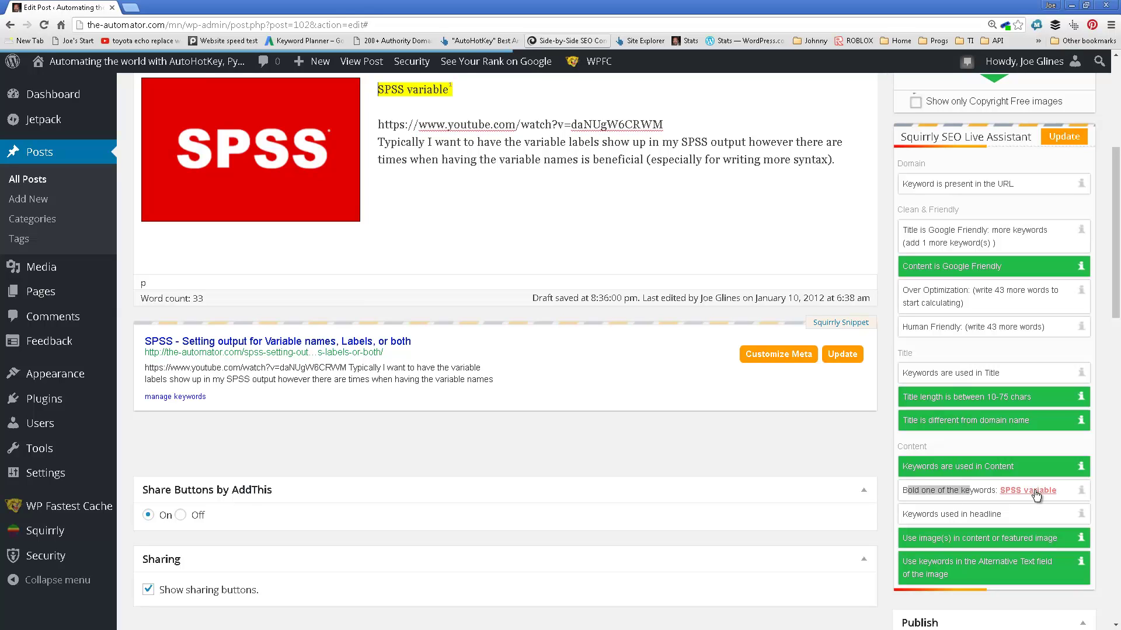
left_click(455, 90)
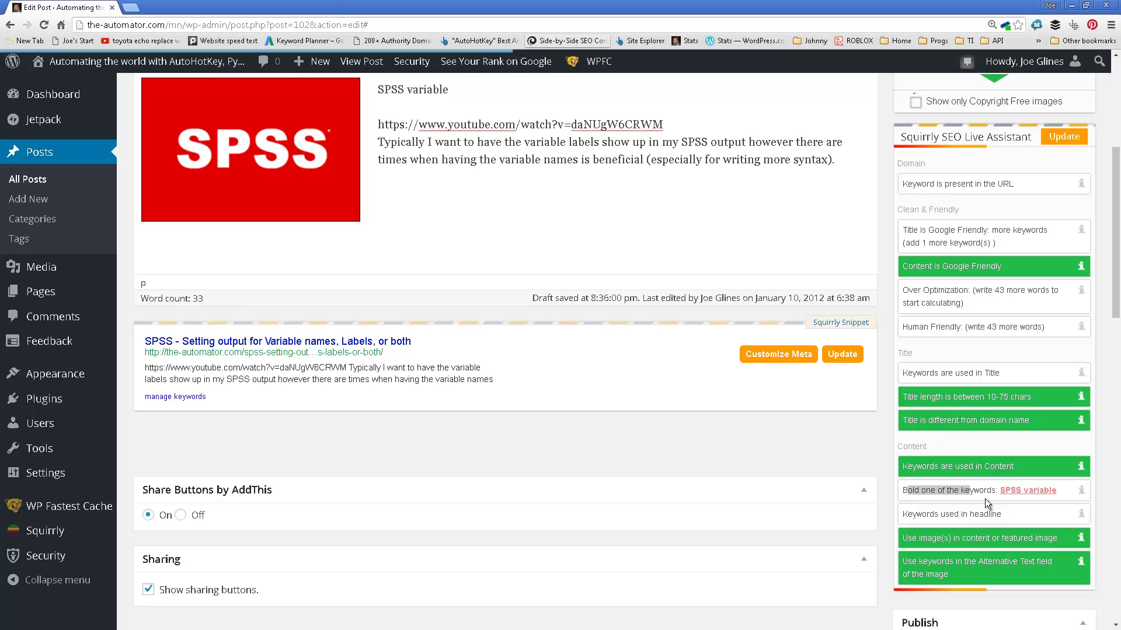
mouse_move(1014, 495)
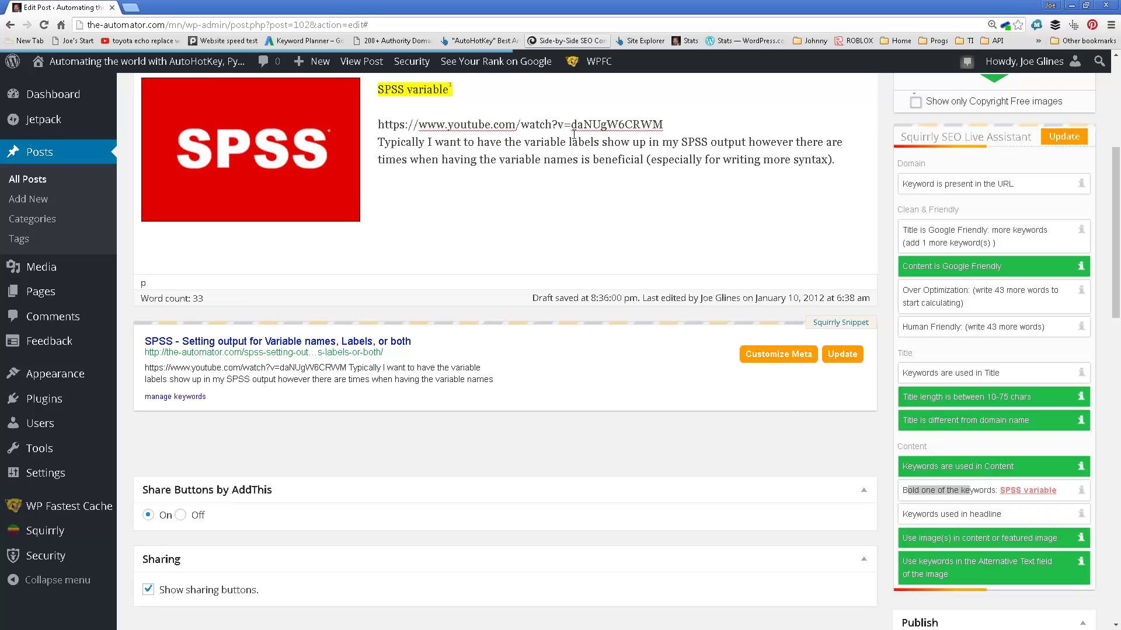
left_click_drag(450, 90, 380, 89)
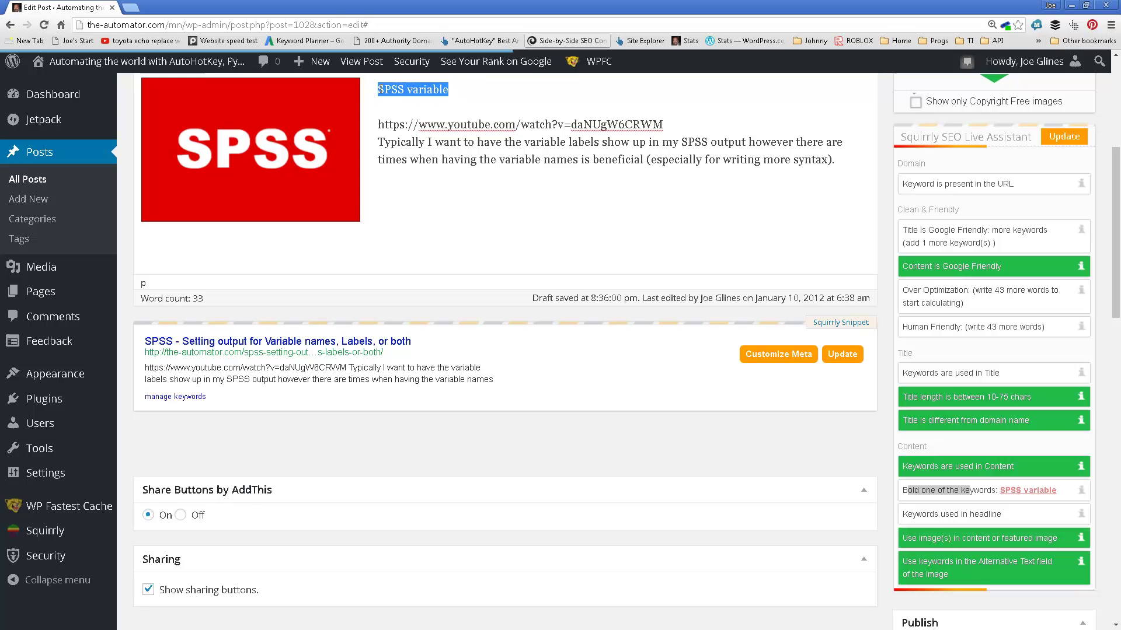
key("ctrl+b")
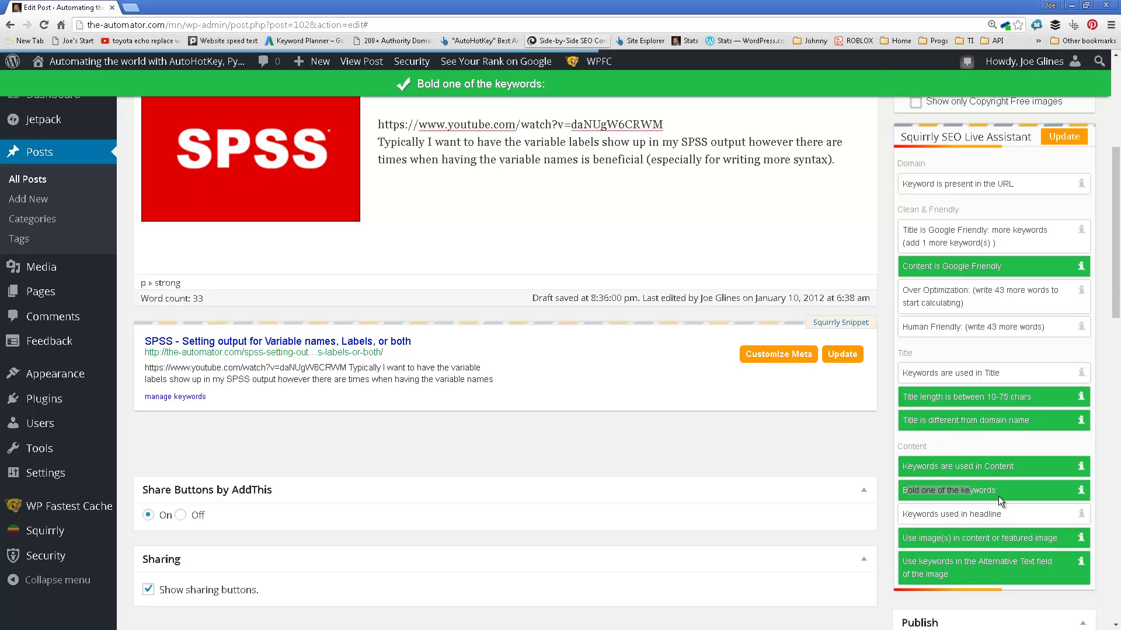
scroll(998, 496, "up", 5)
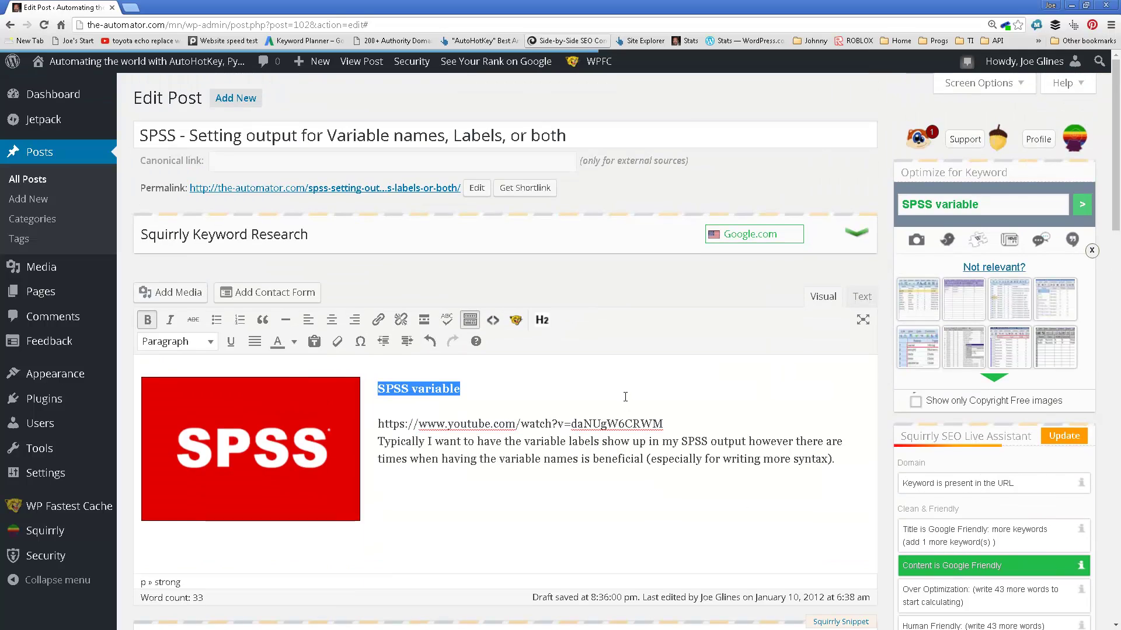
Replace the post's permalink slug with 'SPSS-variable-names-labels'.
left_click(467, 191)
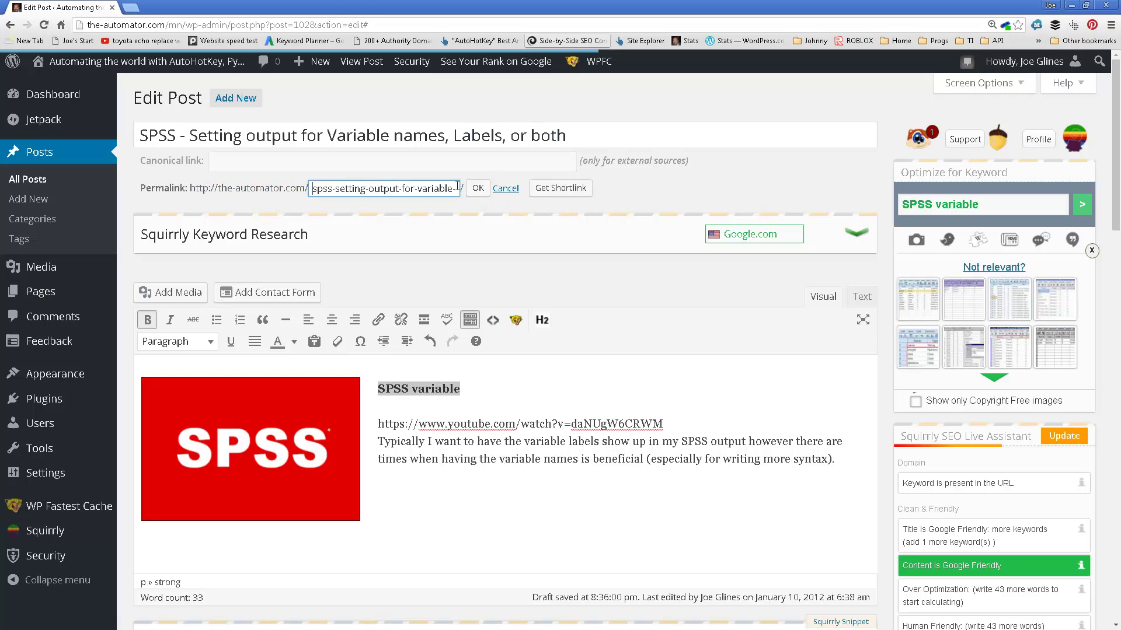
key("ctrl+a")
type("SPSS-")
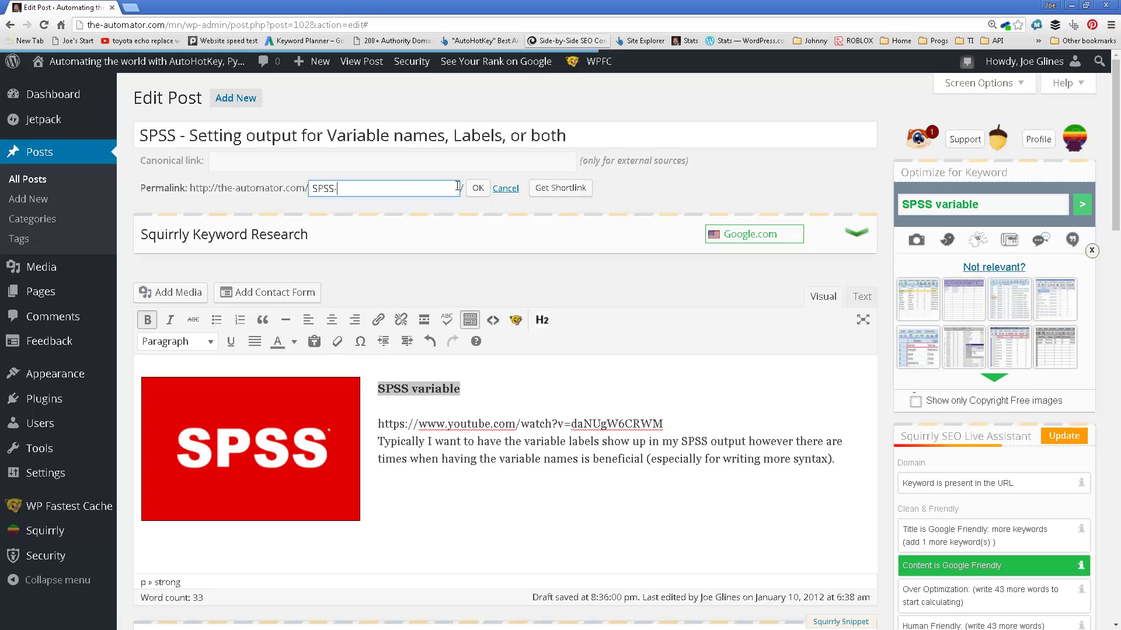
type("variable")
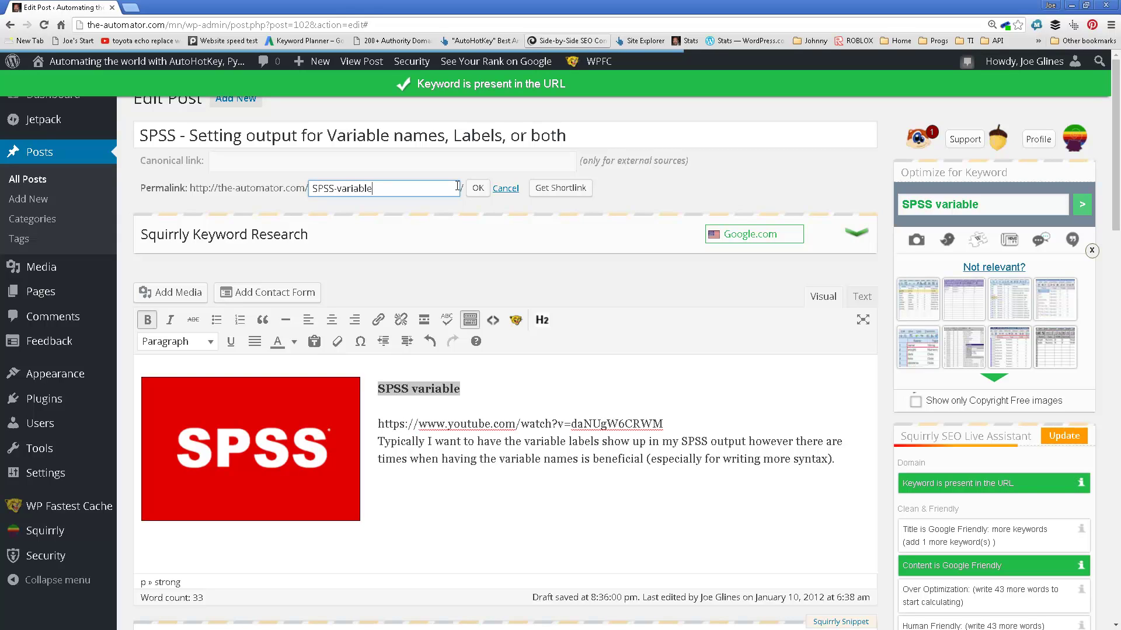
type("-")
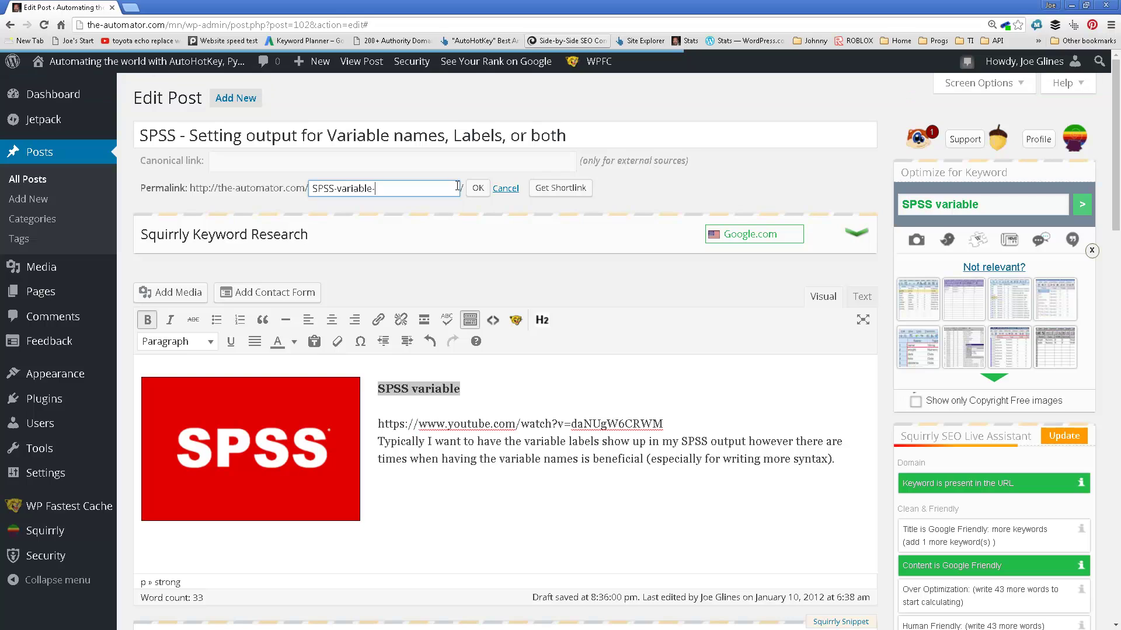
type("names-labels")
left_click(477, 188)
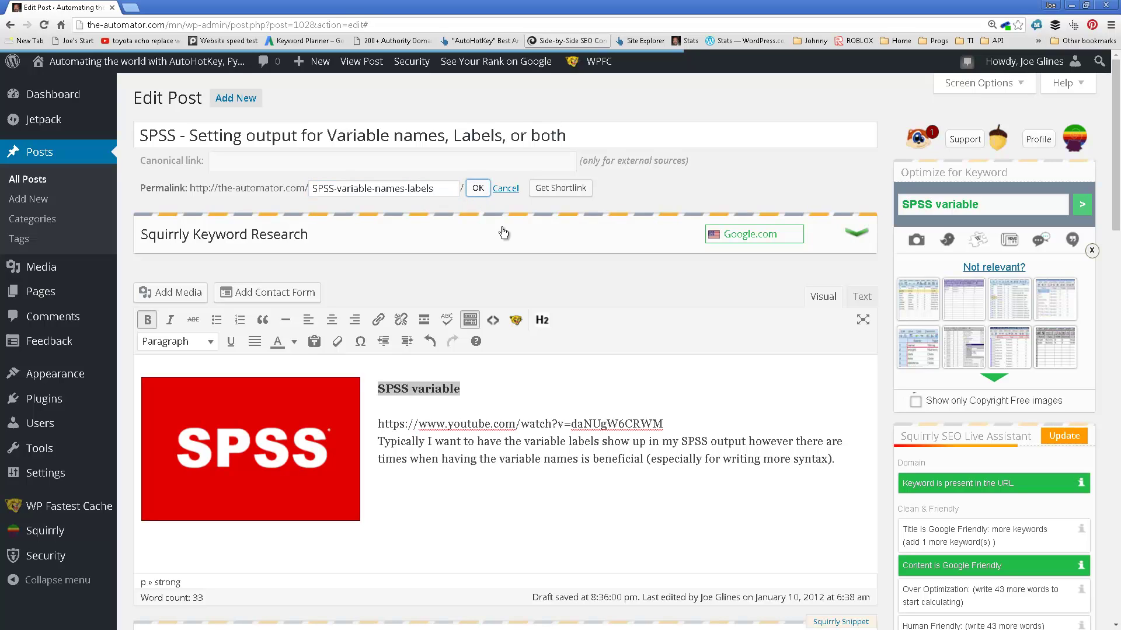
Put the YouTube URL beneath the intro paragraph so it embeds, deleting the empty line left behind.
scroll(504, 263, "down", 3)
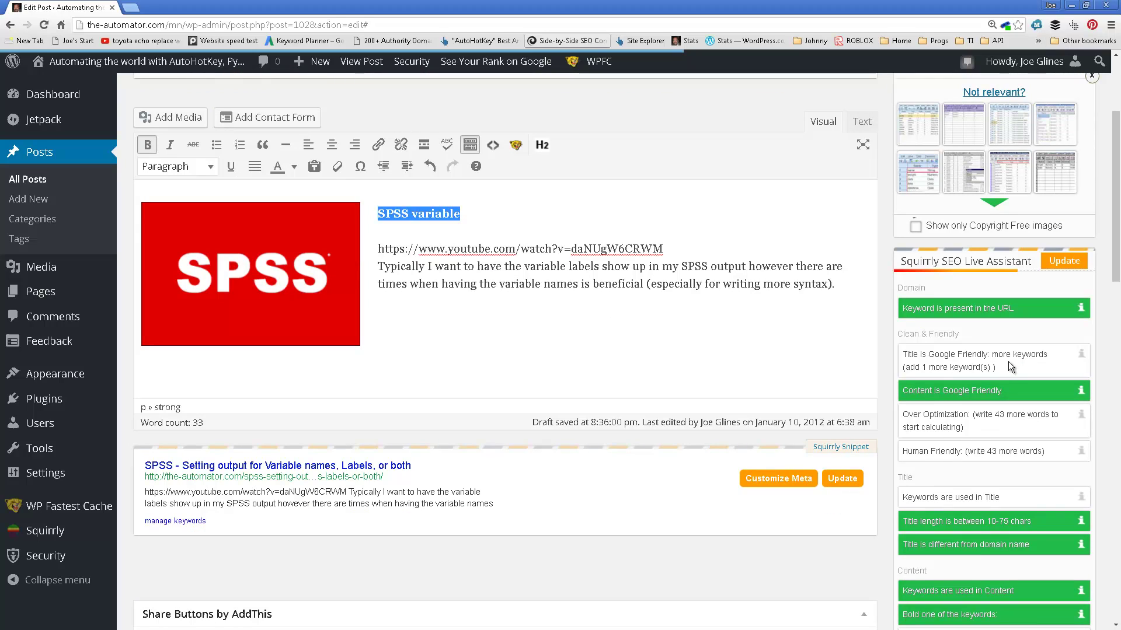
left_click(1002, 422)
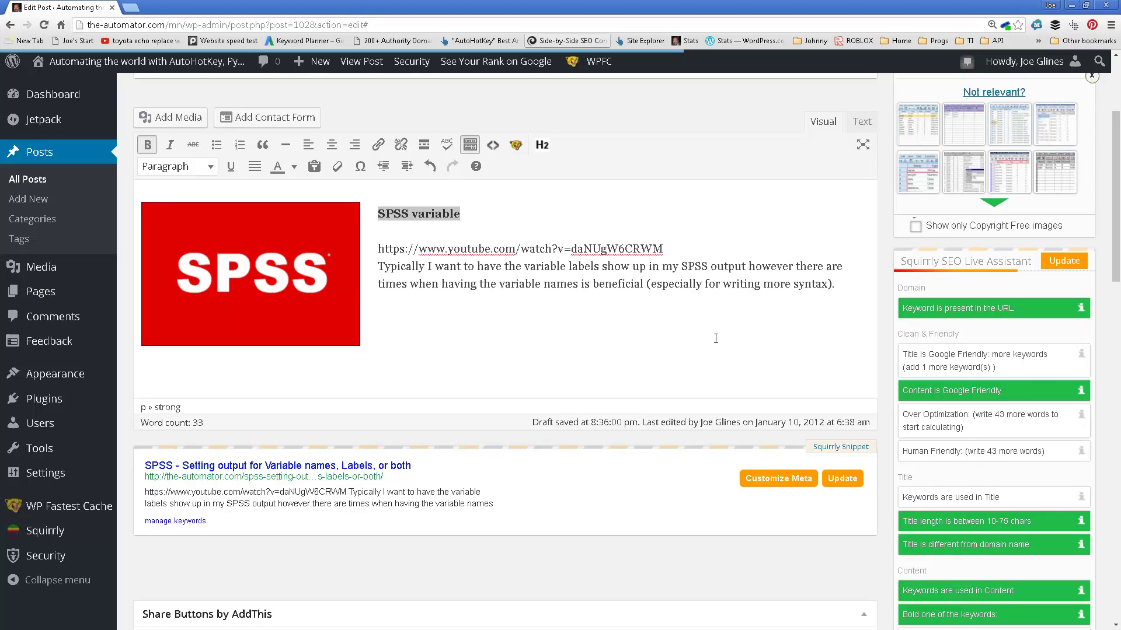
left_click(693, 312)
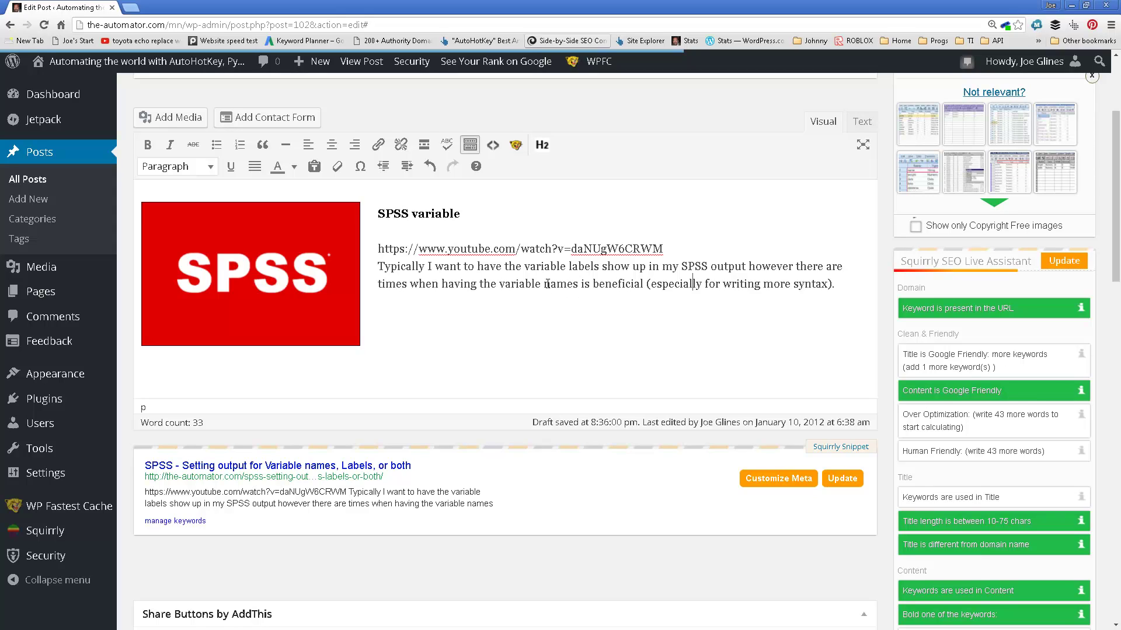
left_click_drag(671, 243, 380, 241)
key("ctrl+c")
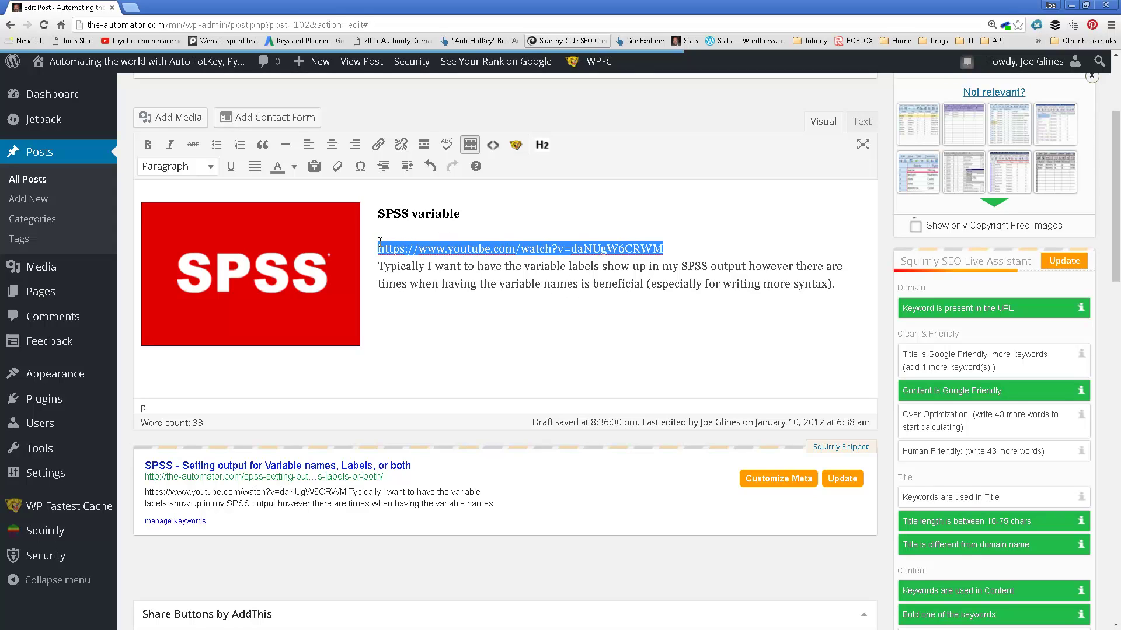
key("Delete")
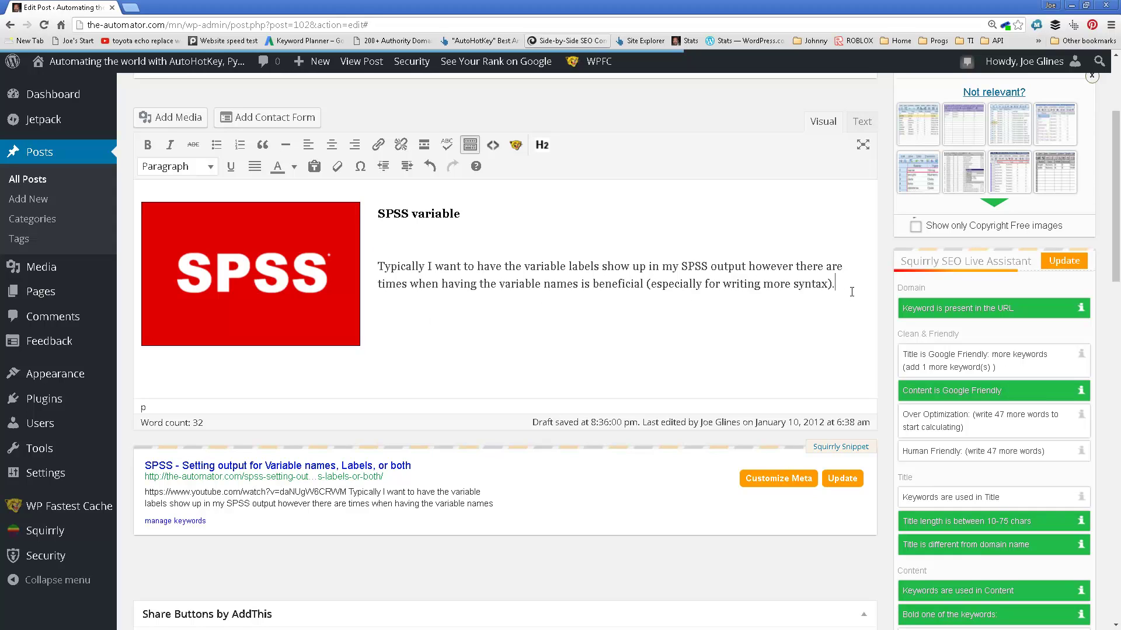
key("ctrl+v")
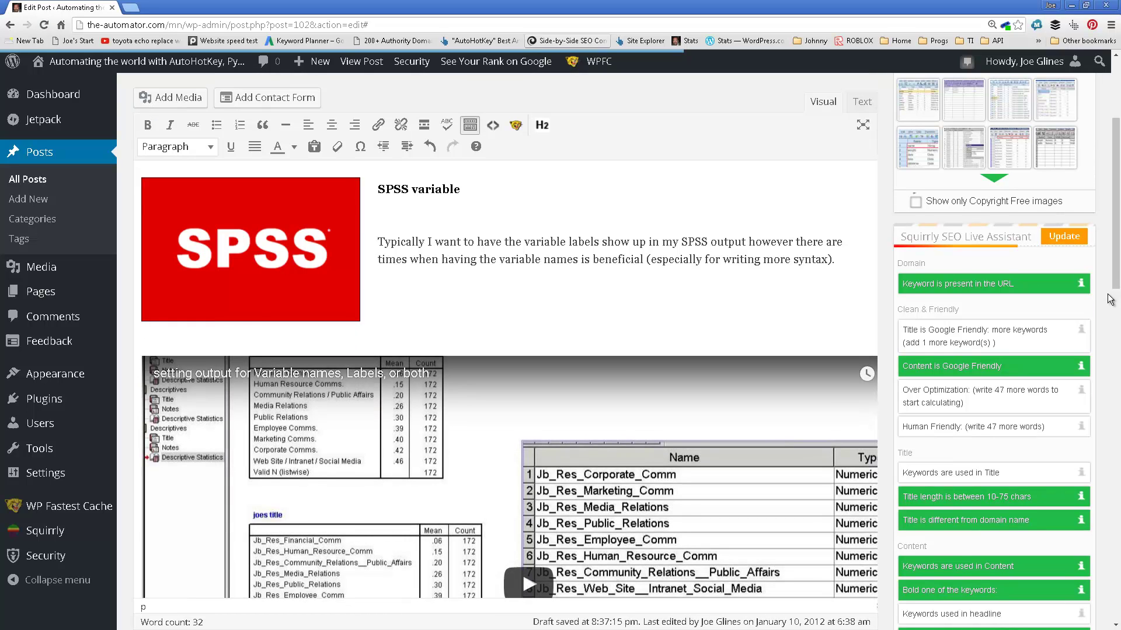
key("BackSpace")
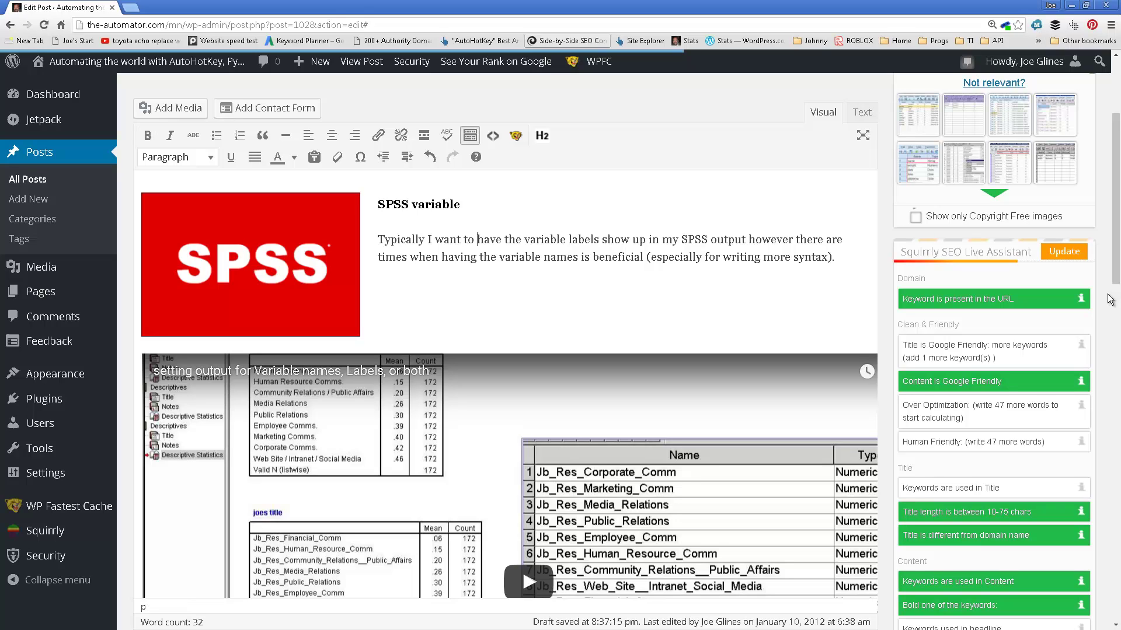
Insert 'SPSS' before 'variable' in the intro, delete the standalone line, and bold 'SPSS variable'.
key("ctrl+Right")
key("ctrl+Right")
key("ctrl+Right")
key("ctrl+Right")
key("ctrl+Right")
key("ctrl+Right")
type("SPSS")
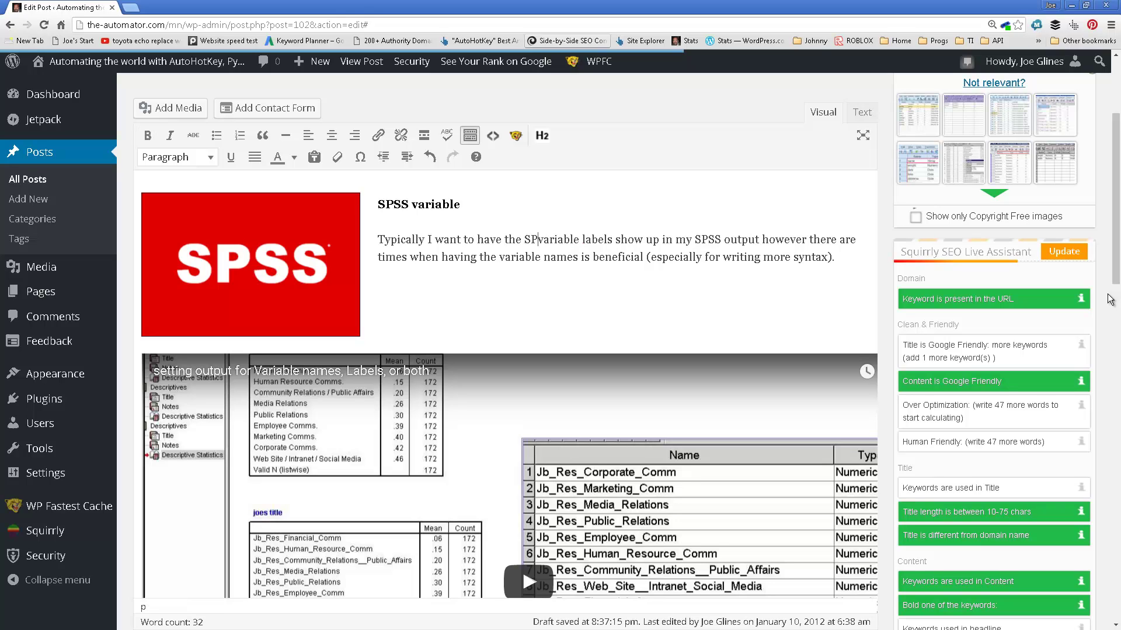
key("Up")
key("shift+Home")
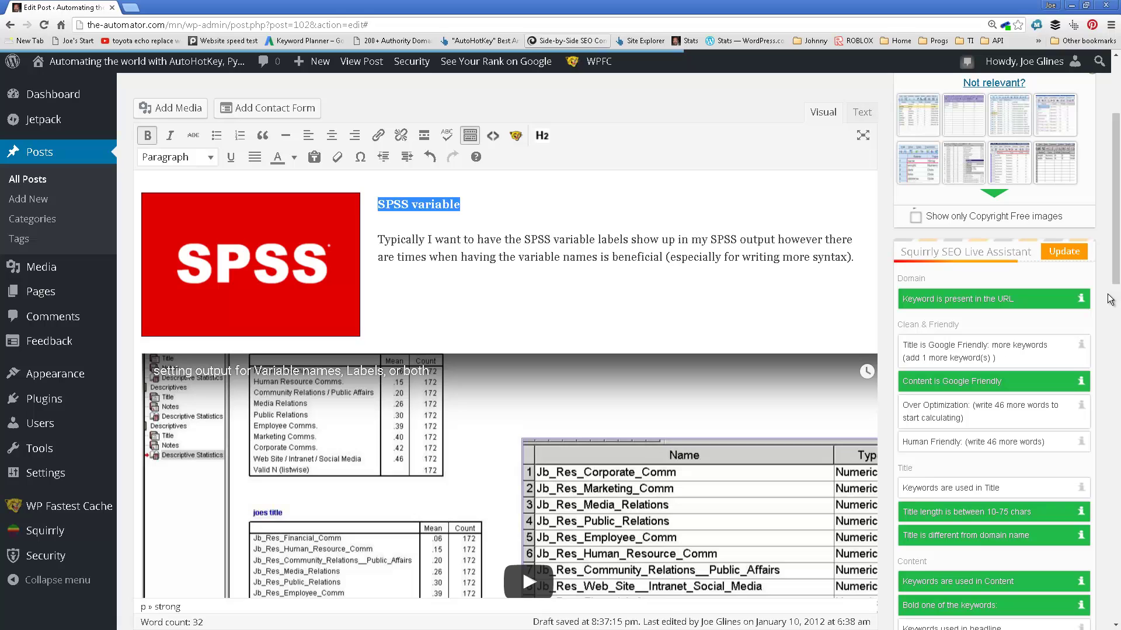
key("BackSpace")
key("Delete")
key("ctrl+Right")
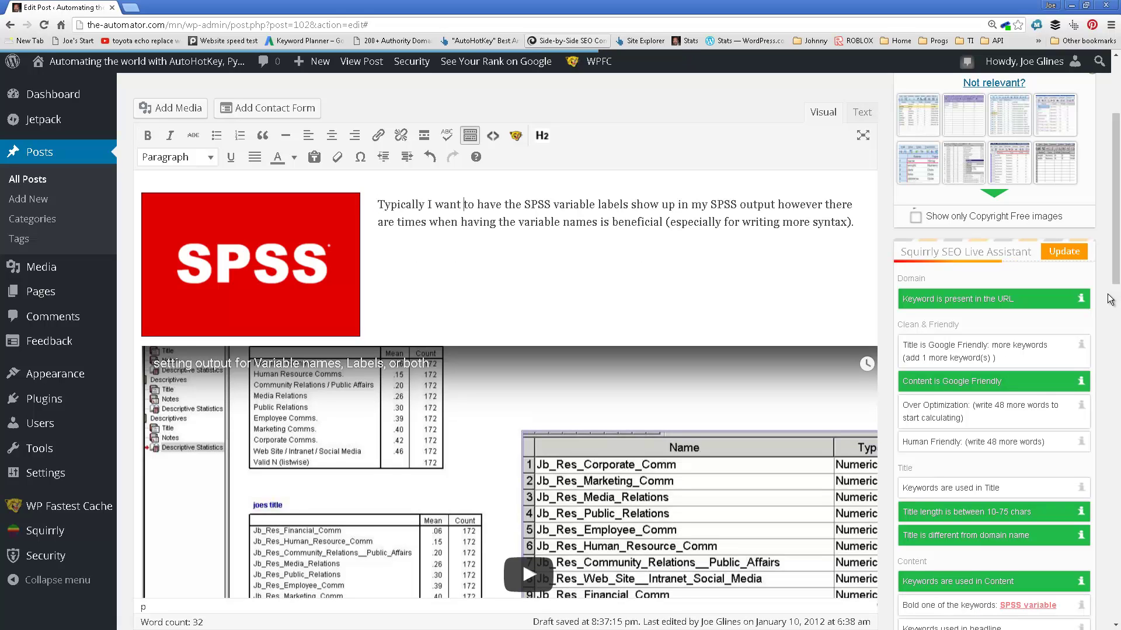
key("shift+Right")
key("shift+Right")
key("shift+Right")
key("shift+Right")
key("shift+Right")
key("shift+Right")
key("shift+Right")
key("shift+Right")
key("shift+Right")
key("shift+Right")
key("shift+Right")
key("shift+Right")
key("shift+Right")
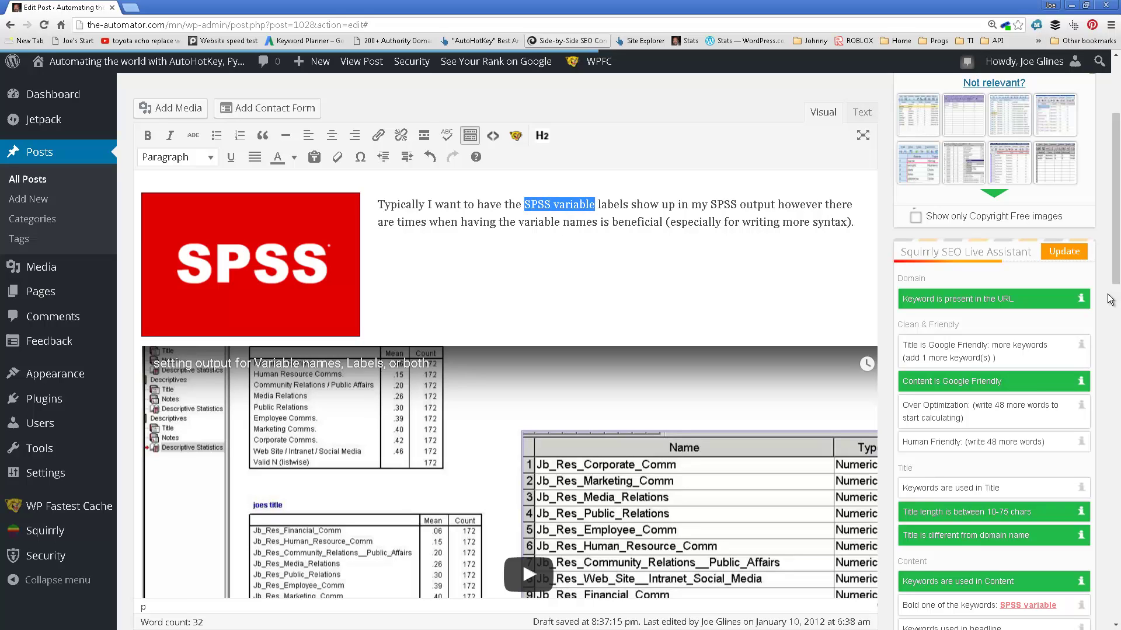
key("ctrl+b")
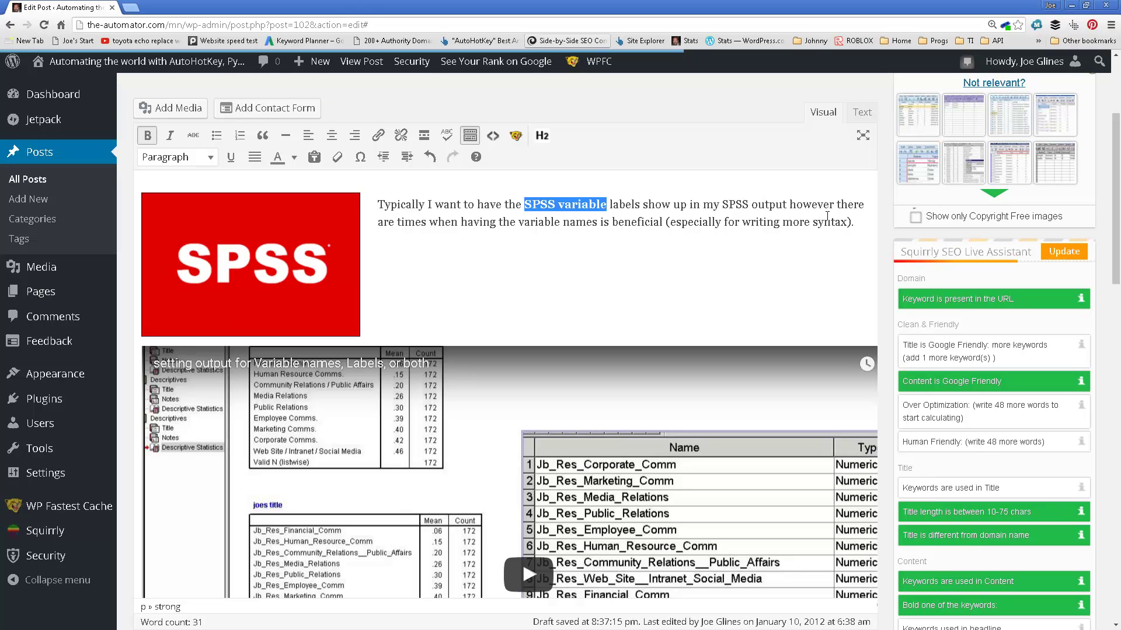
left_click(858, 222)
key("Return")
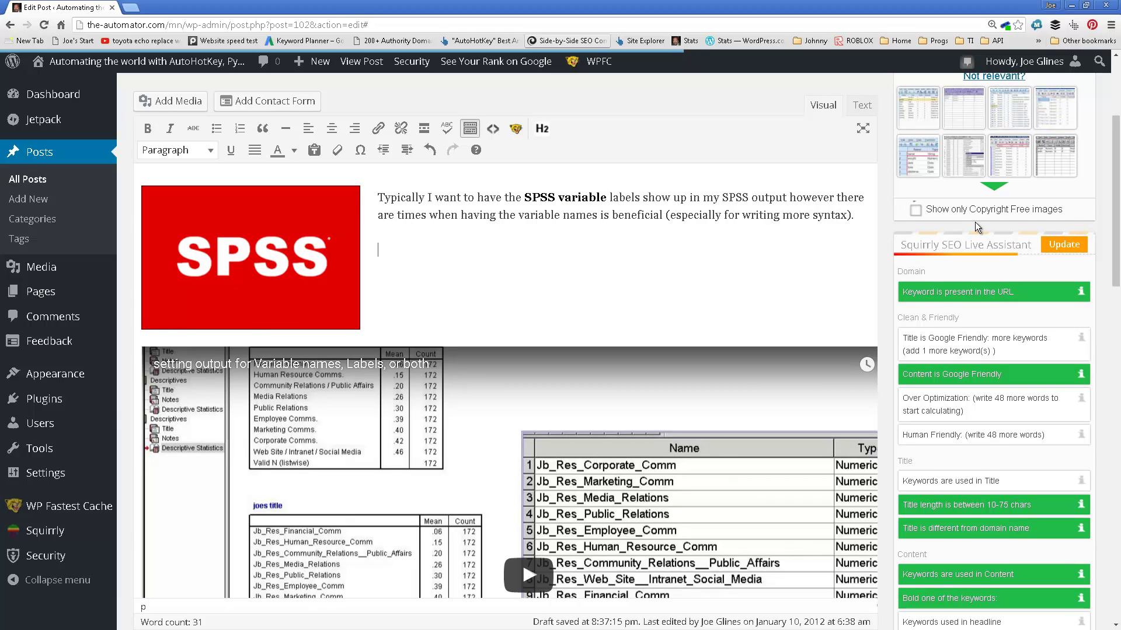
type("Below is a video demonstr")
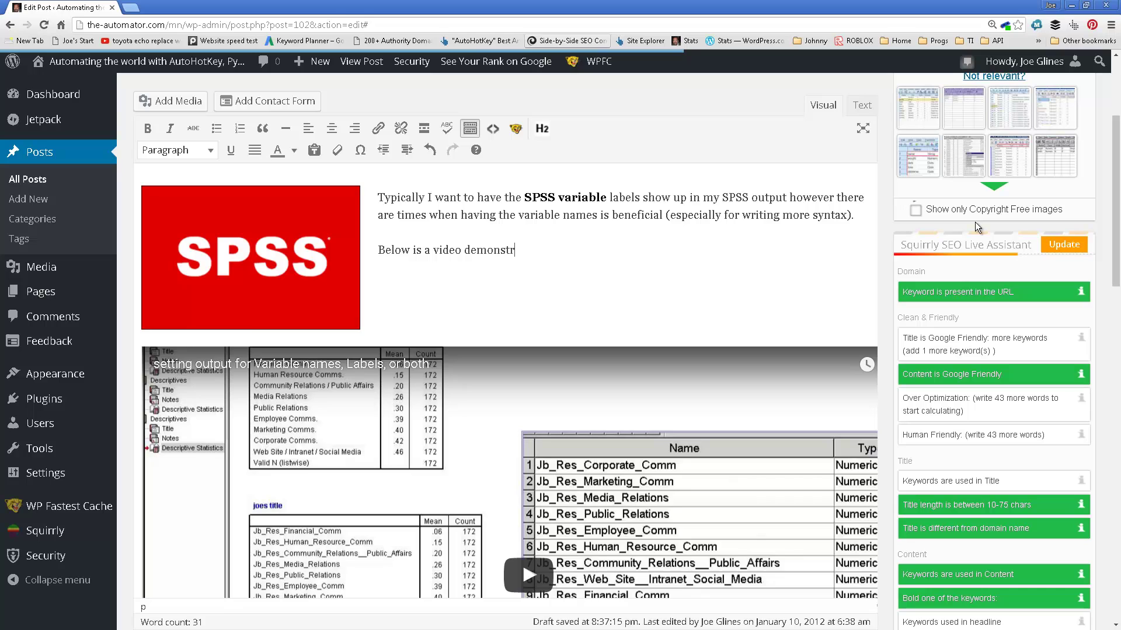
type("ating how to use...")
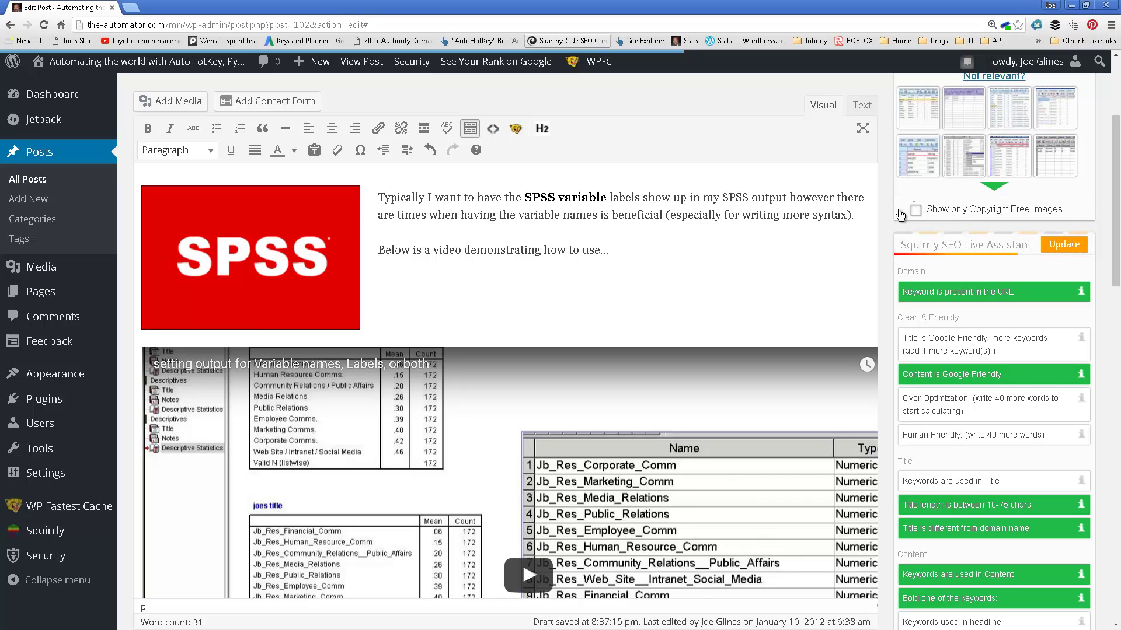
scroll(709, 373, "down", 8)
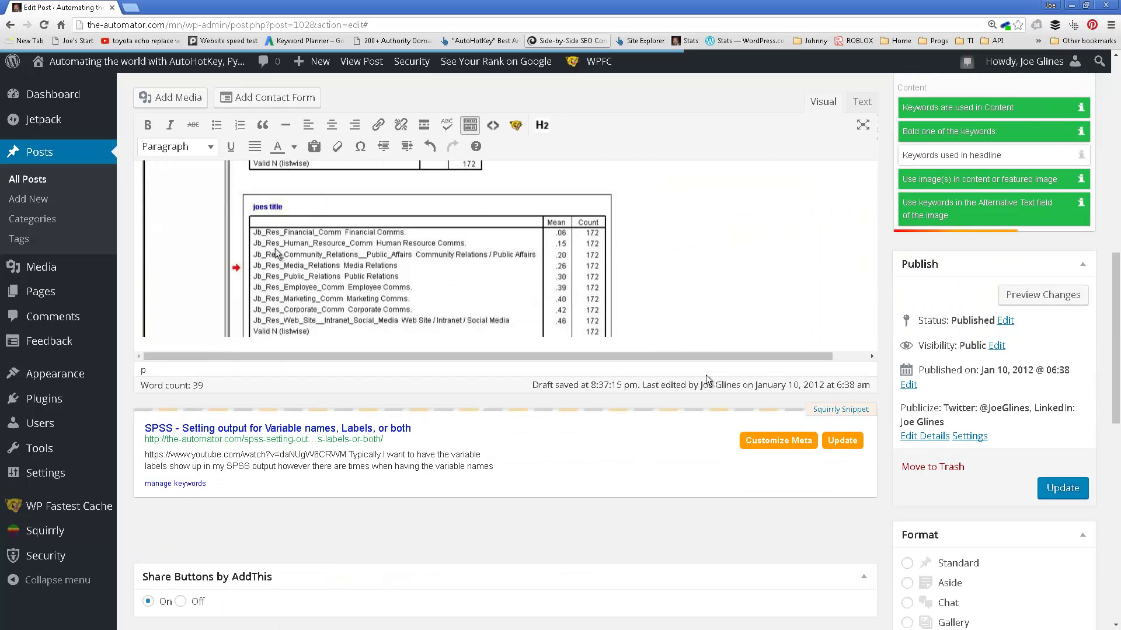
scroll(706, 375, "up", 6)
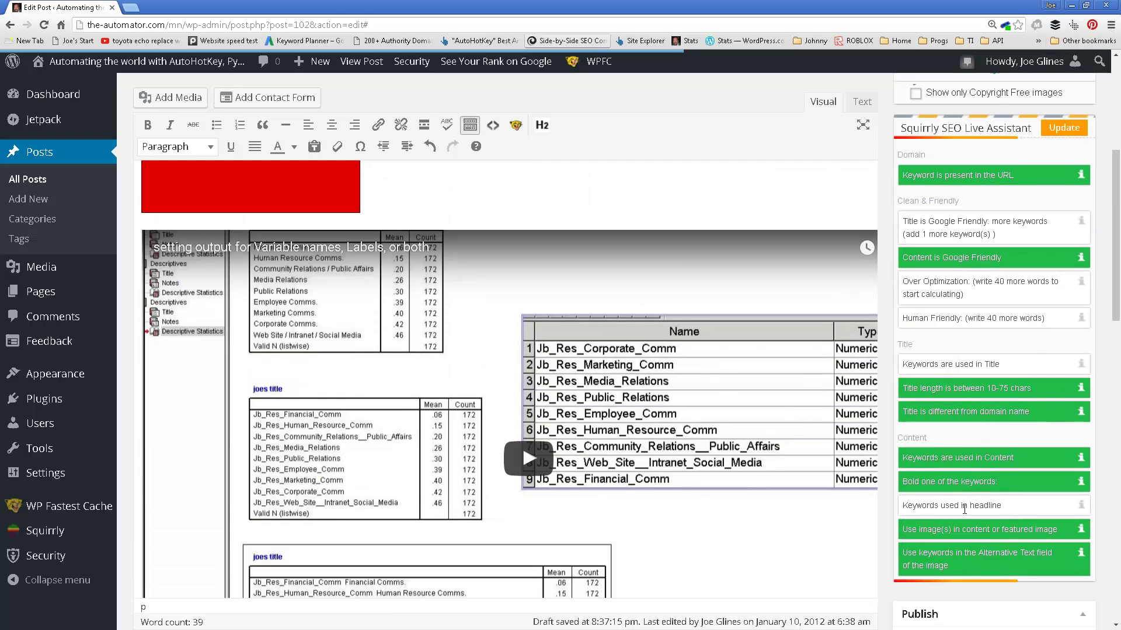
scroll(999, 502, "up", 2)
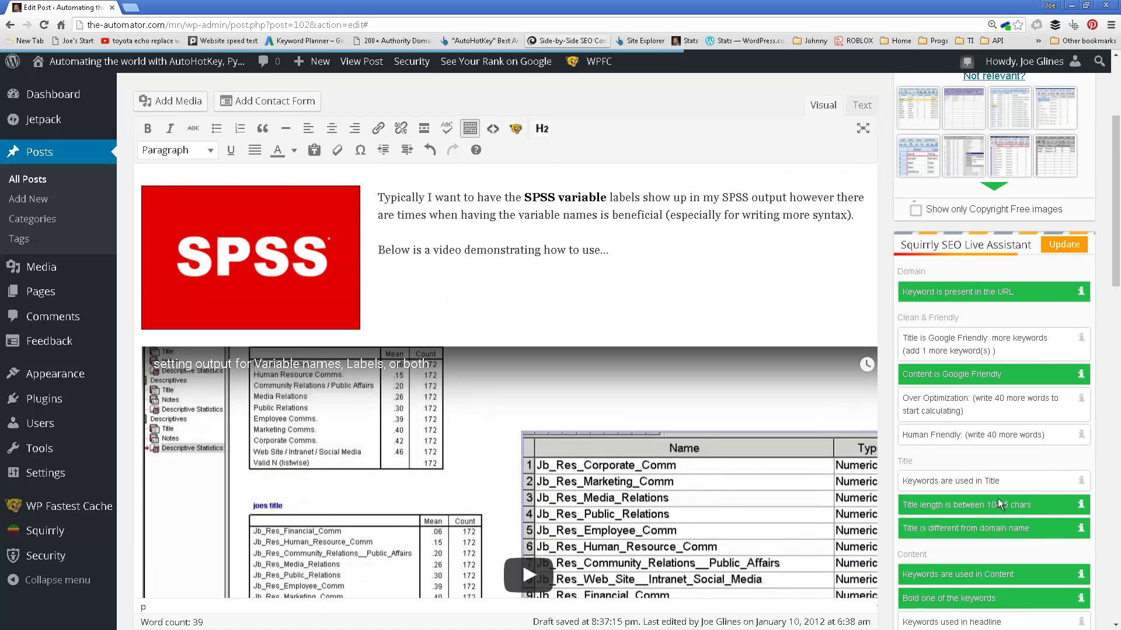
scroll(974, 496, "down", 3)
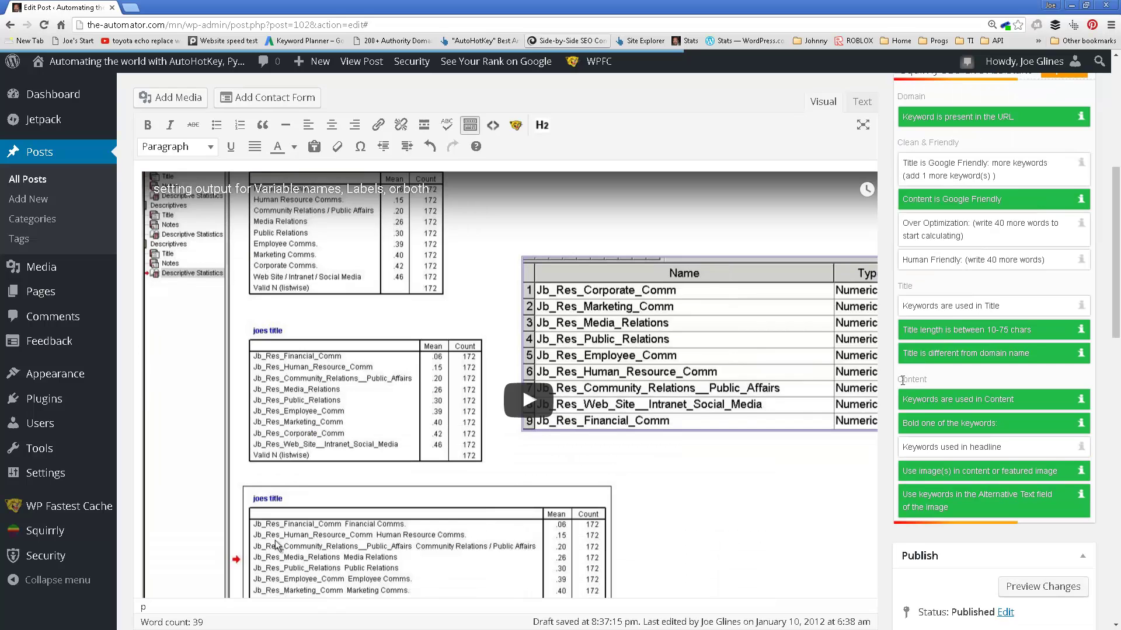
left_click_drag(903, 380, 942, 380)
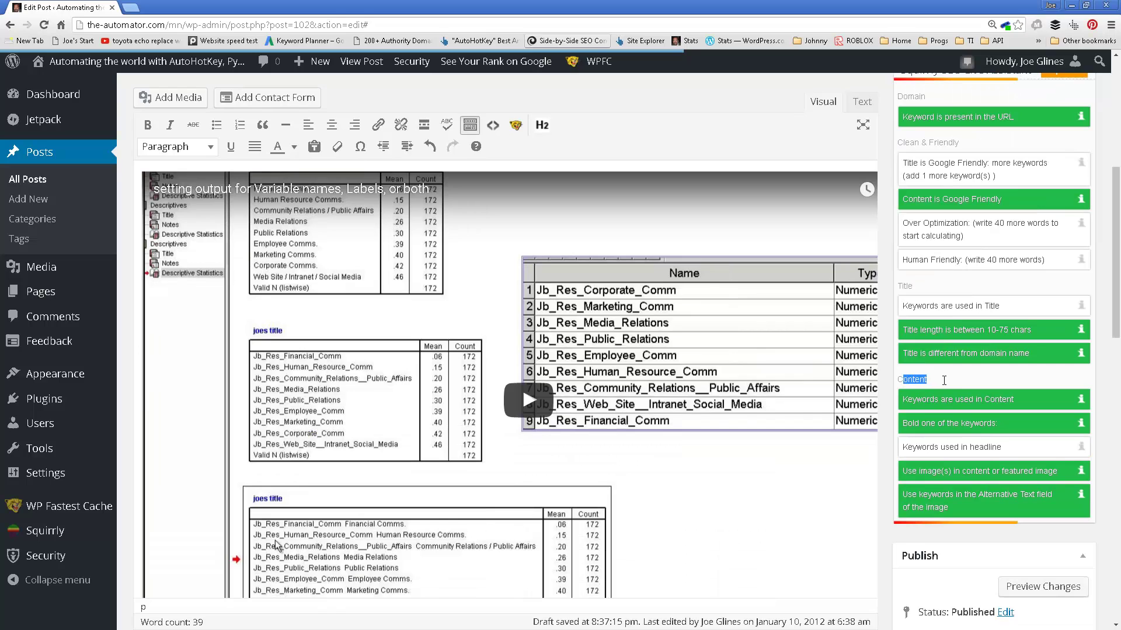
double_click(910, 287)
scroll(919, 313, "up", 2)
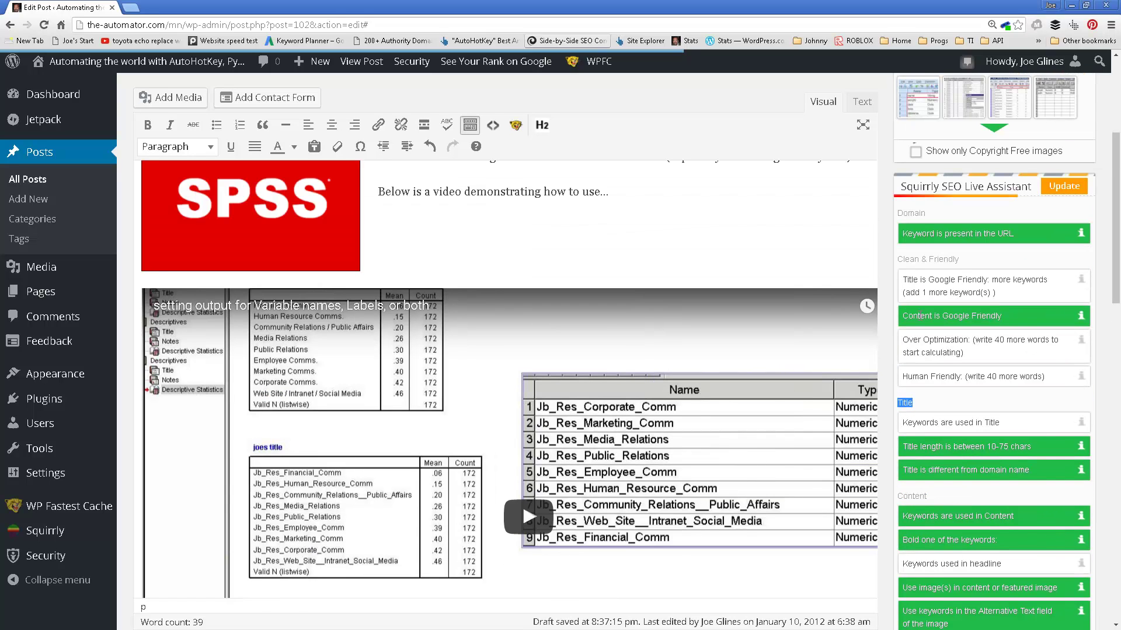
left_click(932, 283)
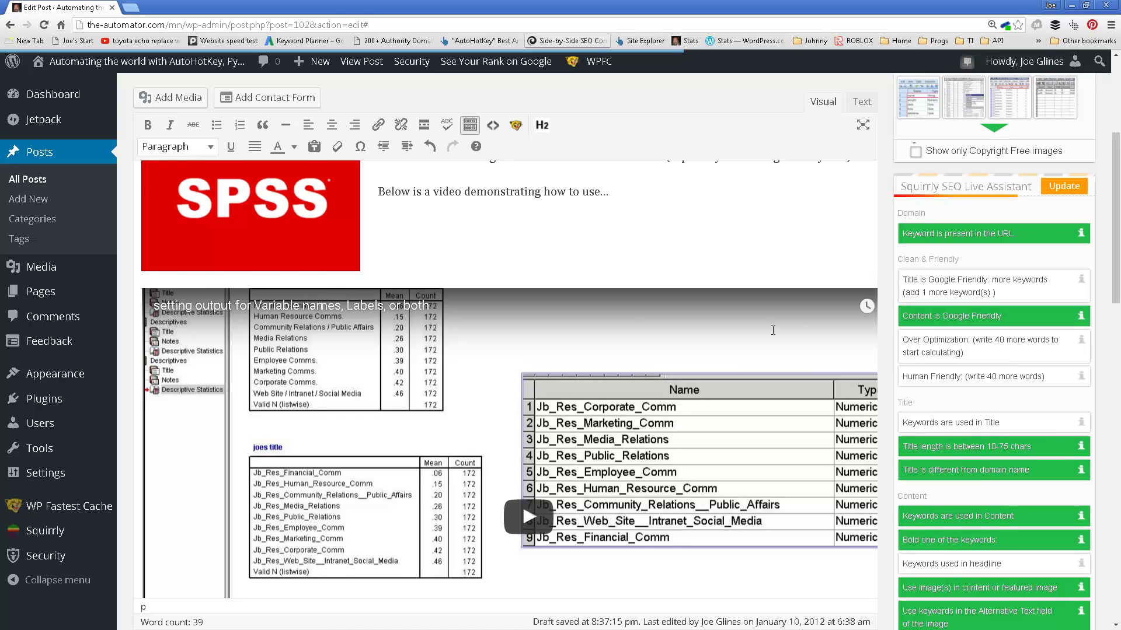
scroll(747, 328, "up", 4)
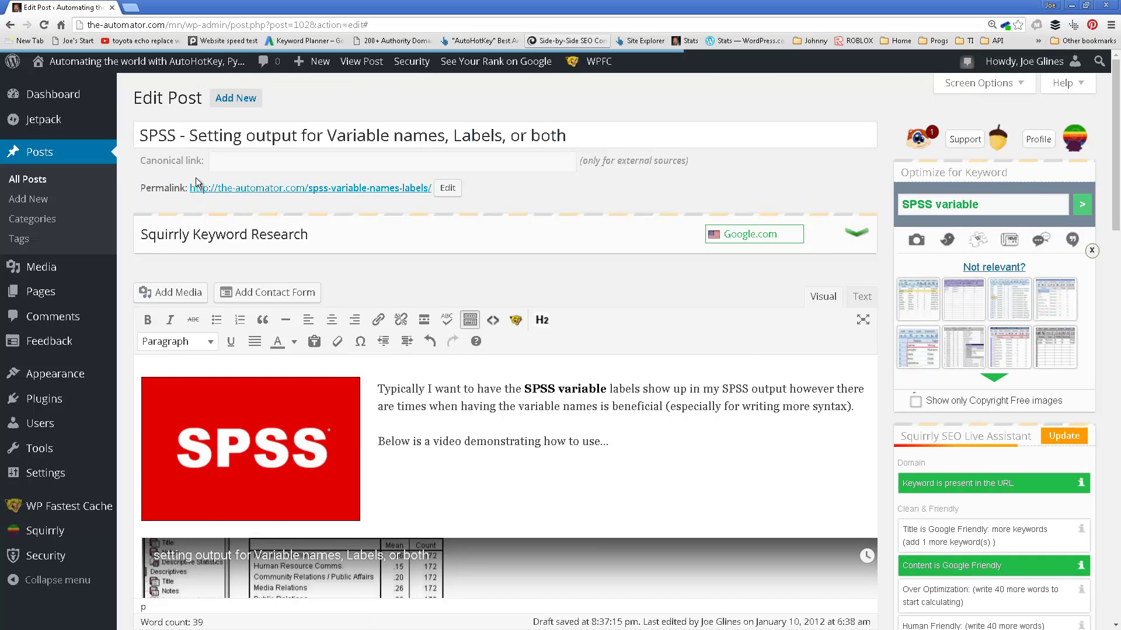
Drop the 'SPSS - ' title prefix and insert 'SPSS' before 'Variable' in the post title.
left_click(184, 136)
key("shift+Home")
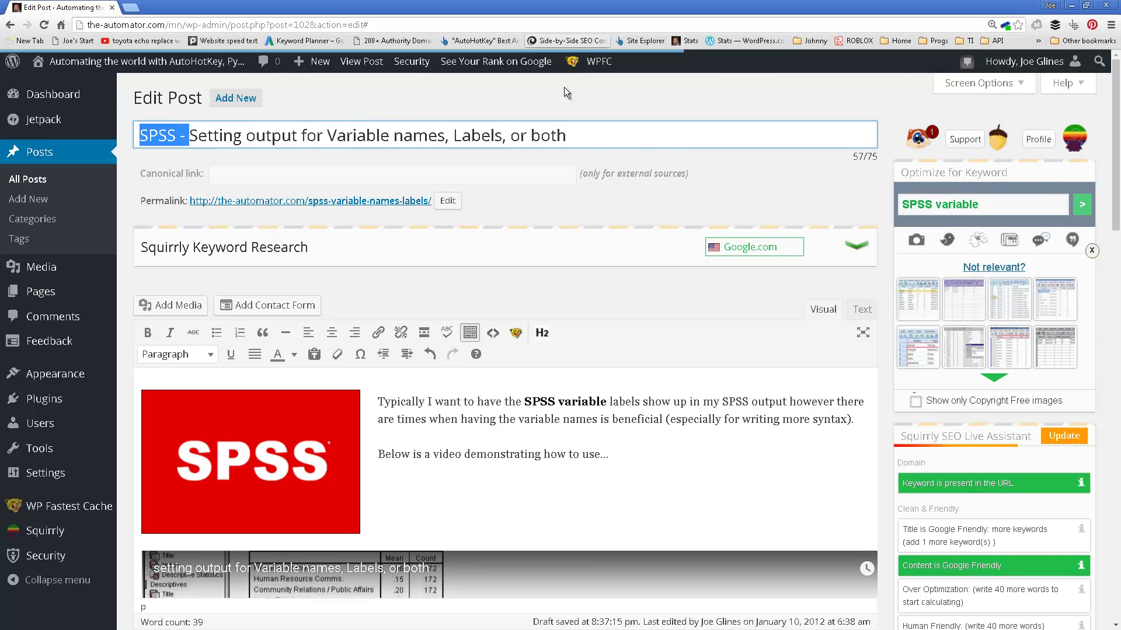
key("BackSpace")
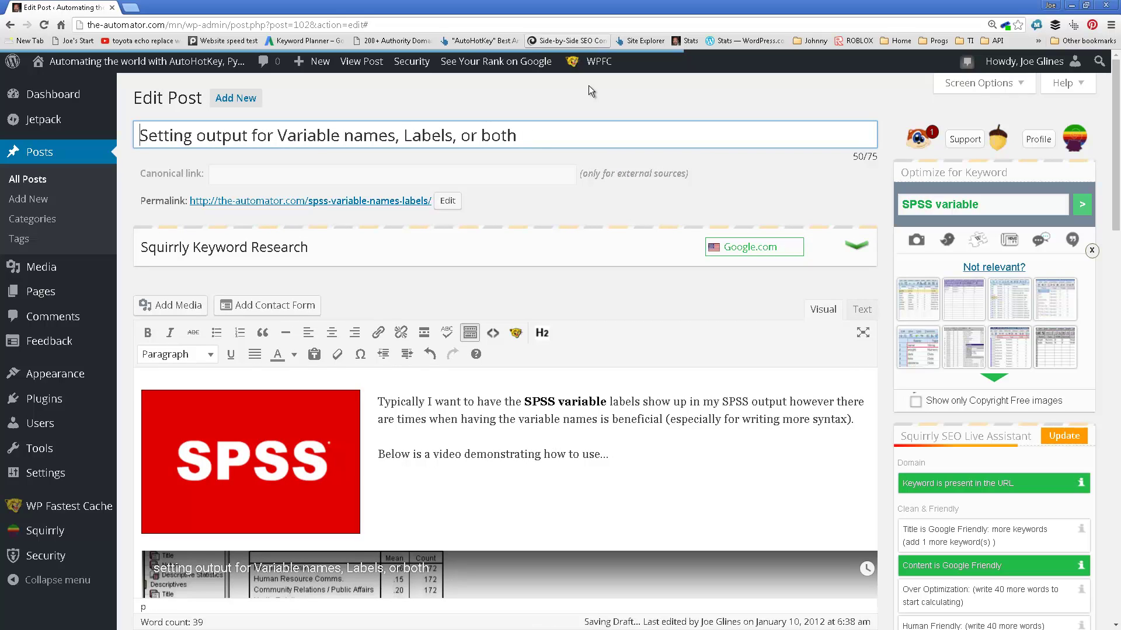
key("ctrl+Right")
key("ctrl+Right")
key("ctrl+Right")
type("SPSS")
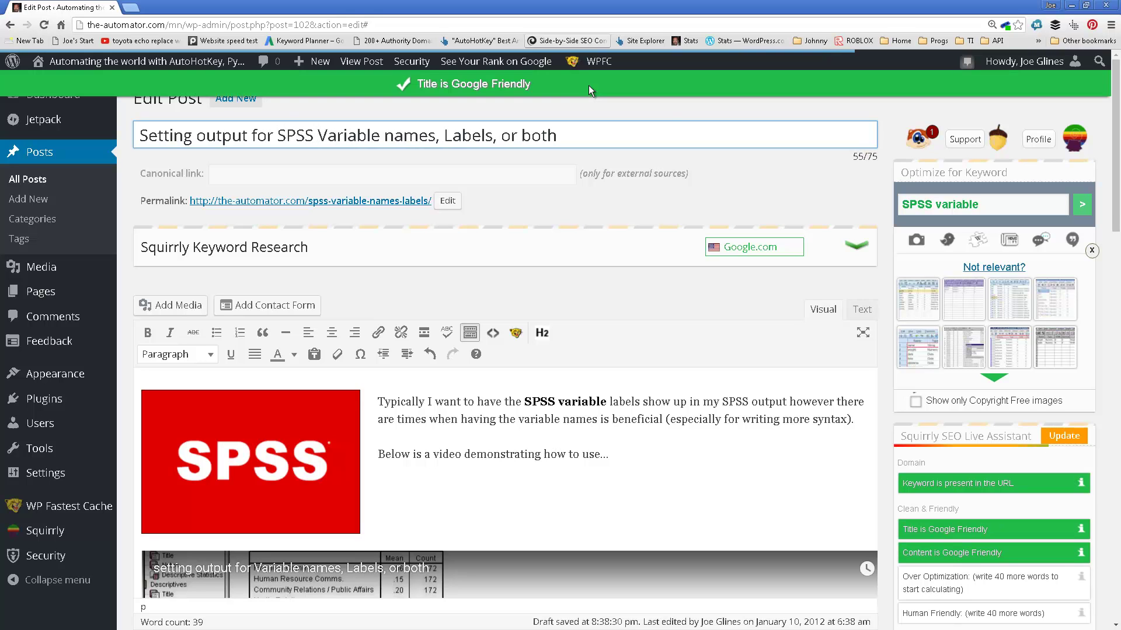
scroll(470, 307, "down", 10)
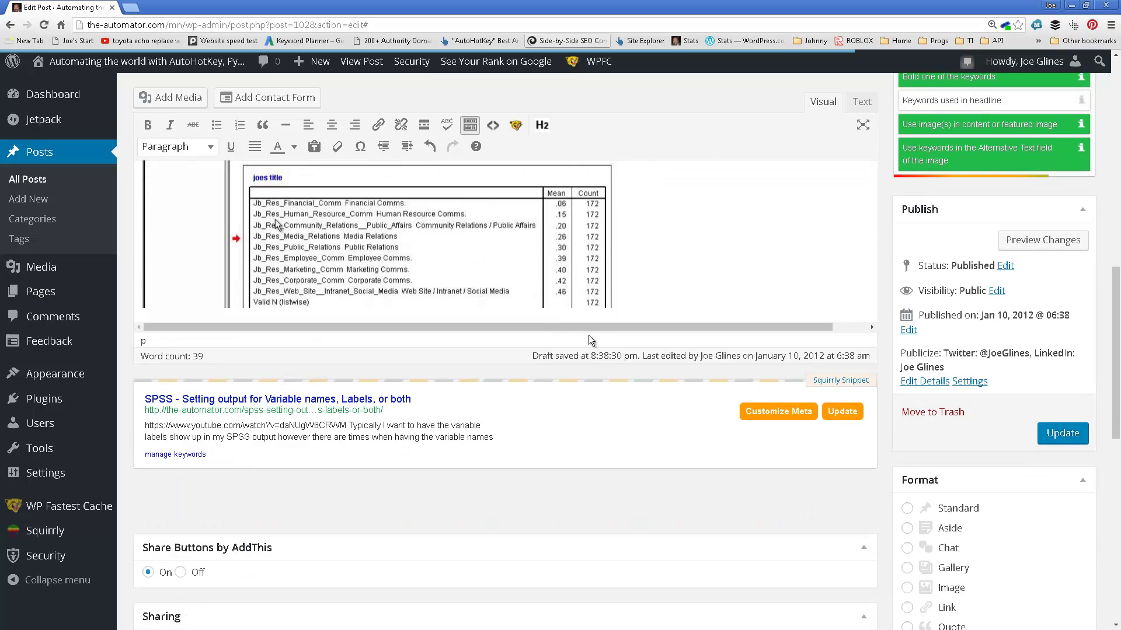
scroll(593, 342, "up", 8)
scroll(616, 340, "up", 3)
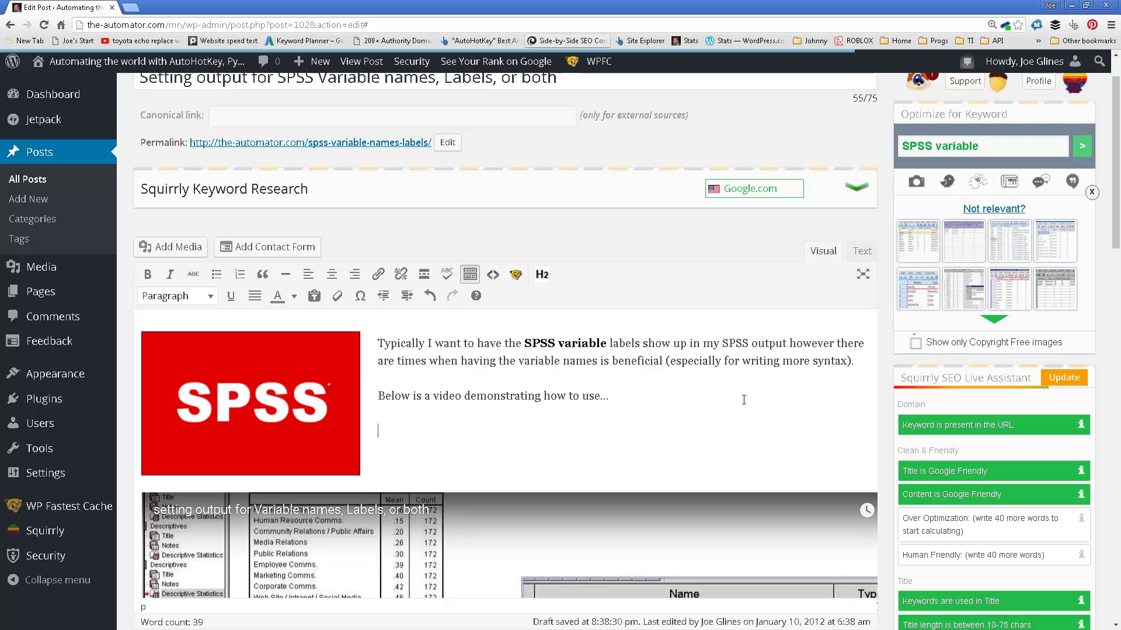
Type a filler sentence below the intro and paste it again to reach 83 words.
type("I'm going")
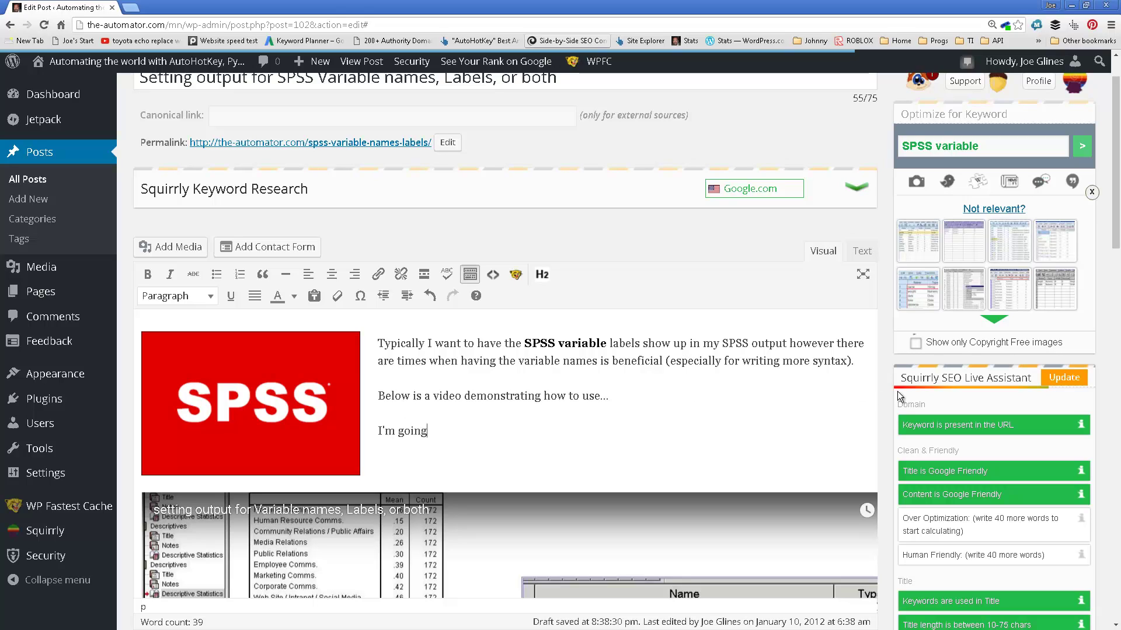
type(" to write something here to see if ")
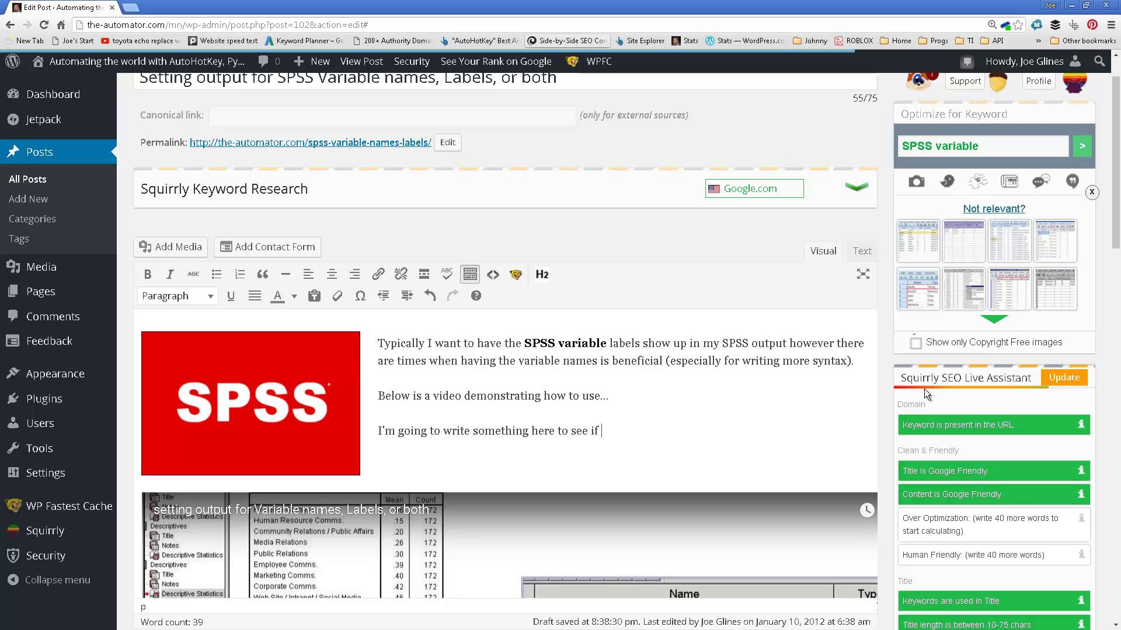
type("I can get it to cal")
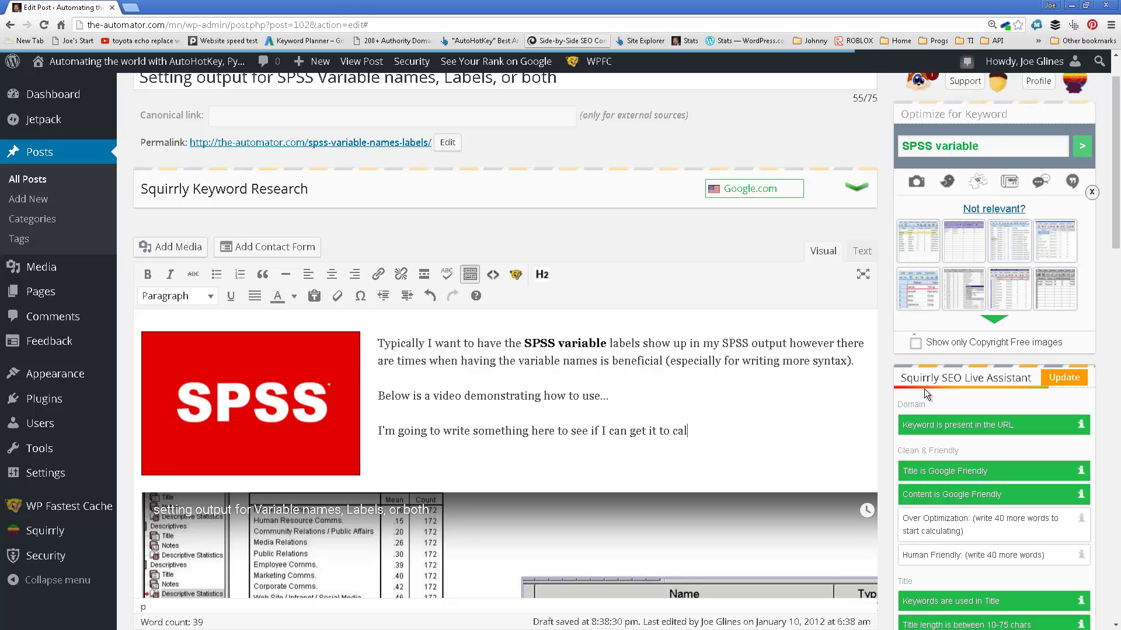
type("culate more")
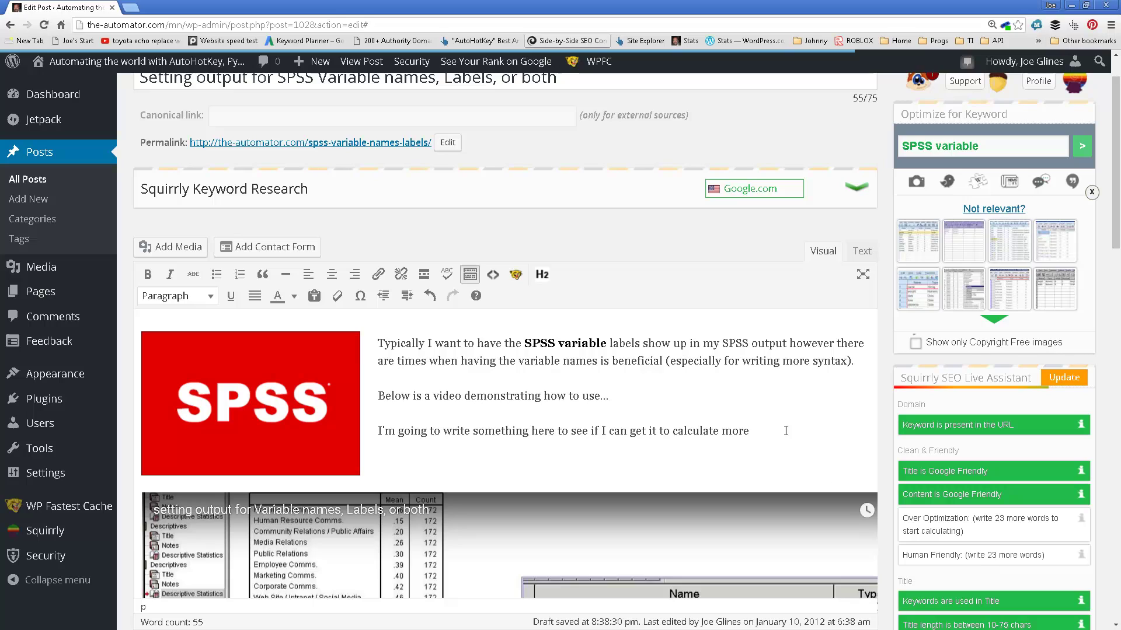
type(".  wow now i hve to wo")
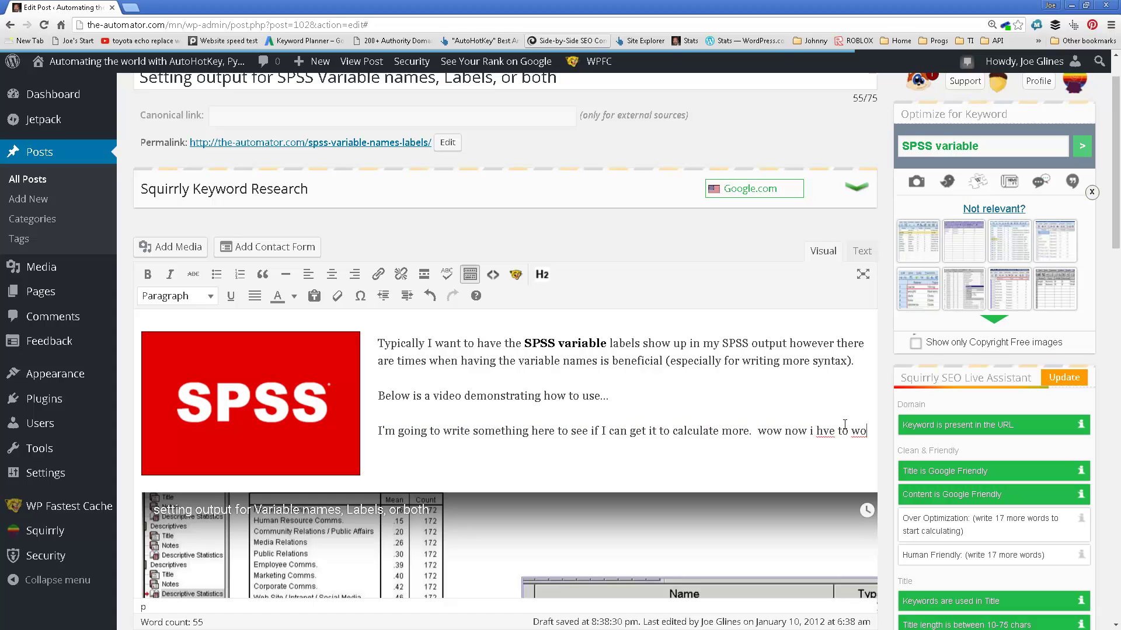
type("I'm going to write something here to see if I can get it to calculate more.  wow now i hve to wo")
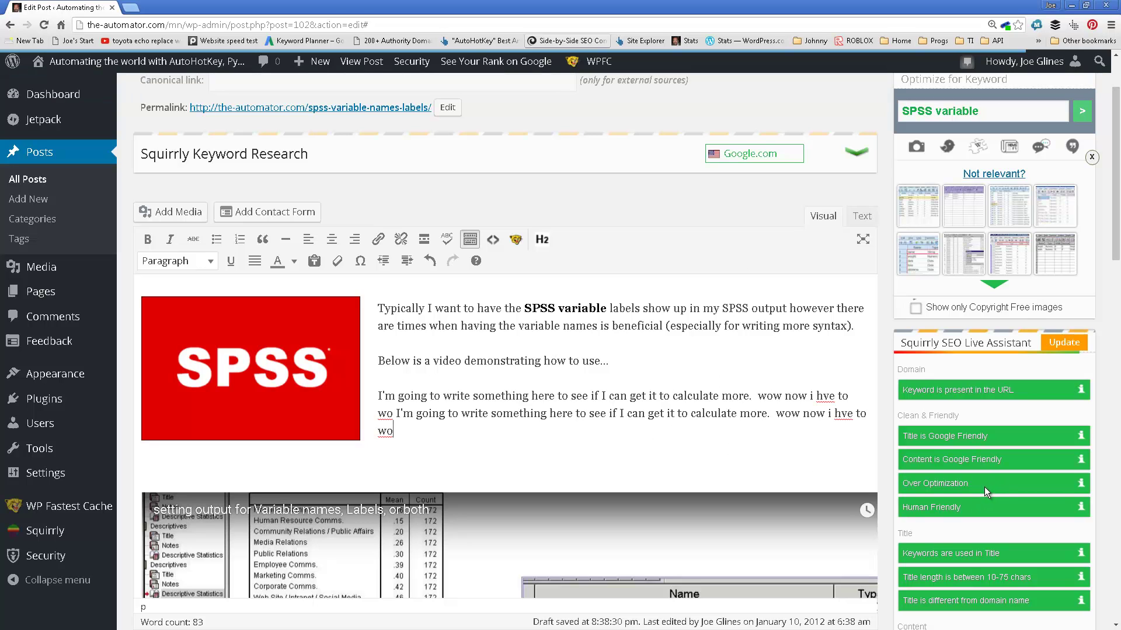
Update the Squirrly Snippet preview with the post's current details.
scroll(984, 485, "down", 2)
scroll(984, 484, "down", 2)
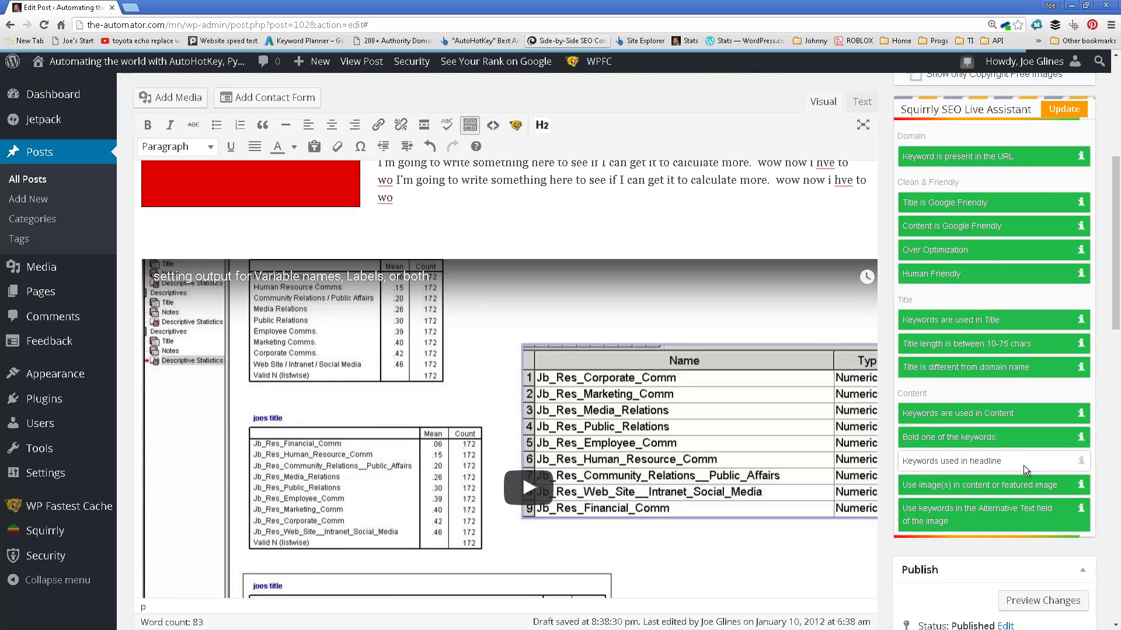
scroll(1024, 461, "down", 2)
scroll(1024, 461, "down", 3)
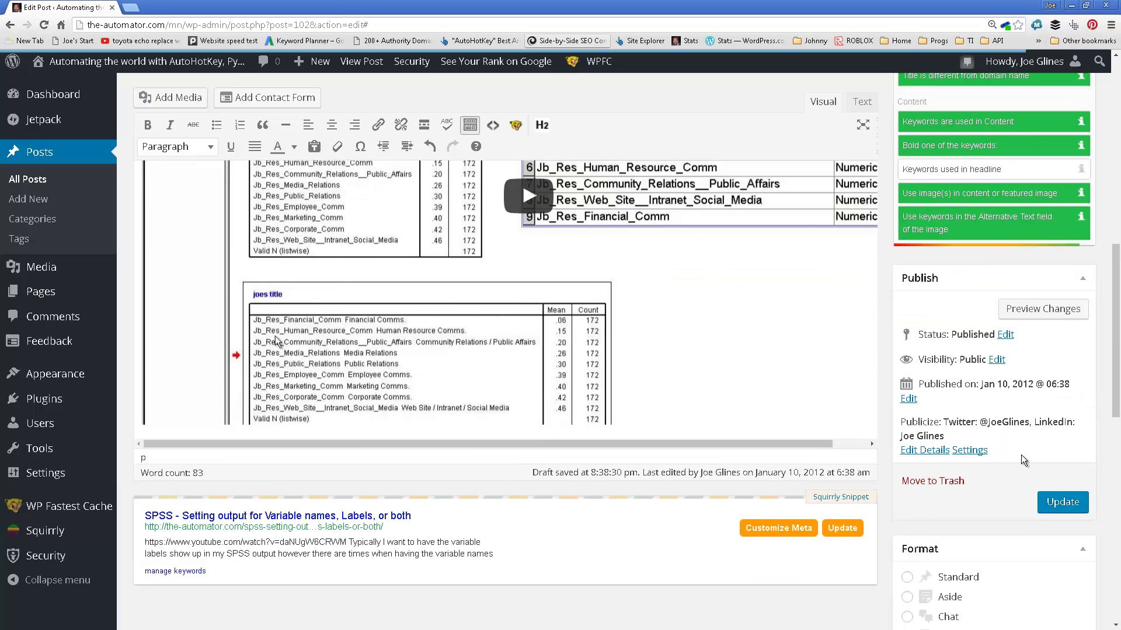
scroll(1021, 454, "down", 1)
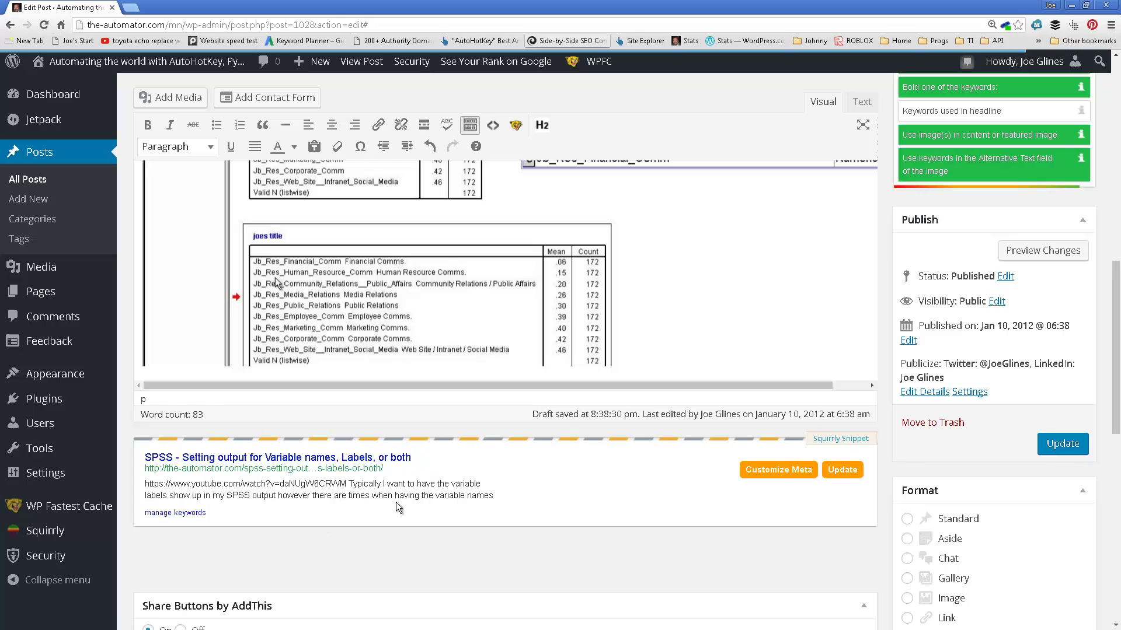
left_click(844, 476)
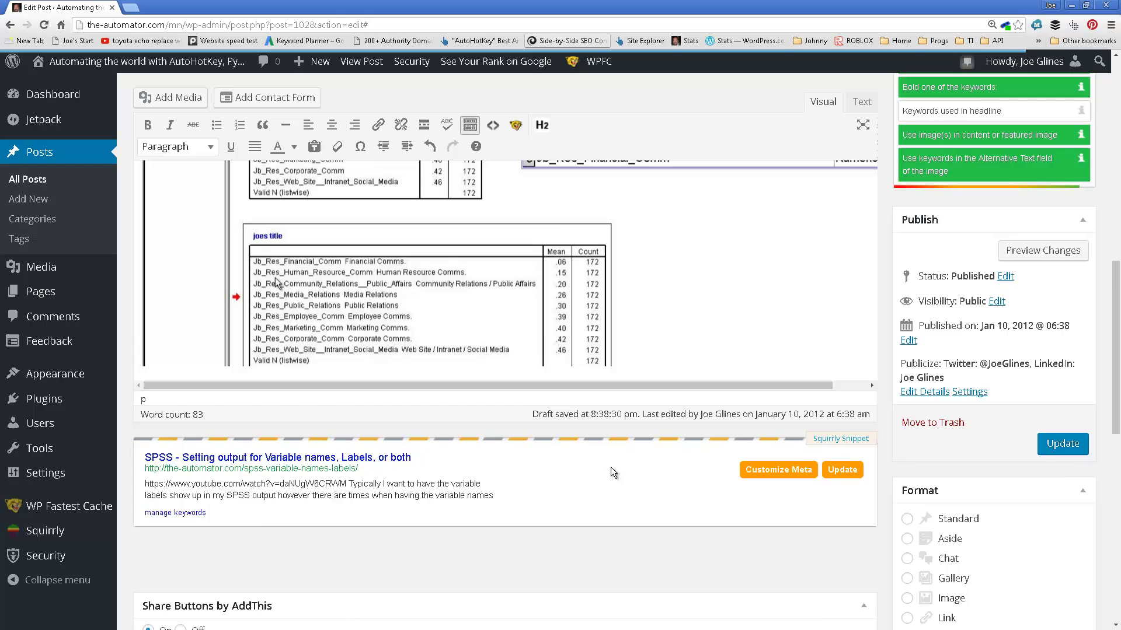
Select the whole post title text for copying.
scroll(610, 467, "up", 10)
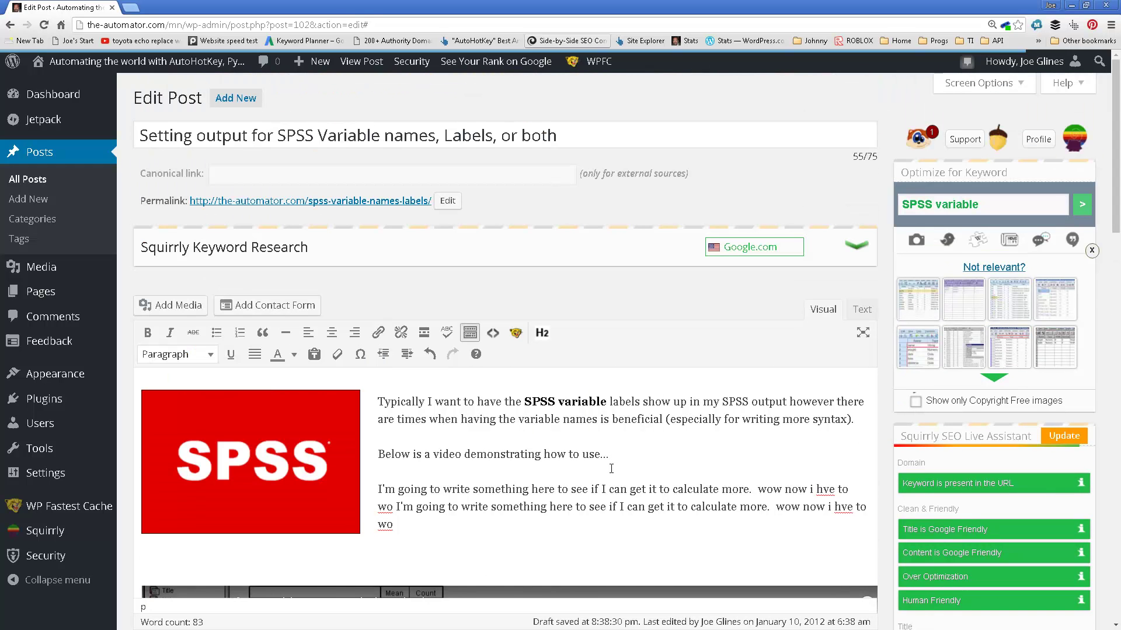
left_click_drag(561, 136, 132, 117)
key("ctrl+c")
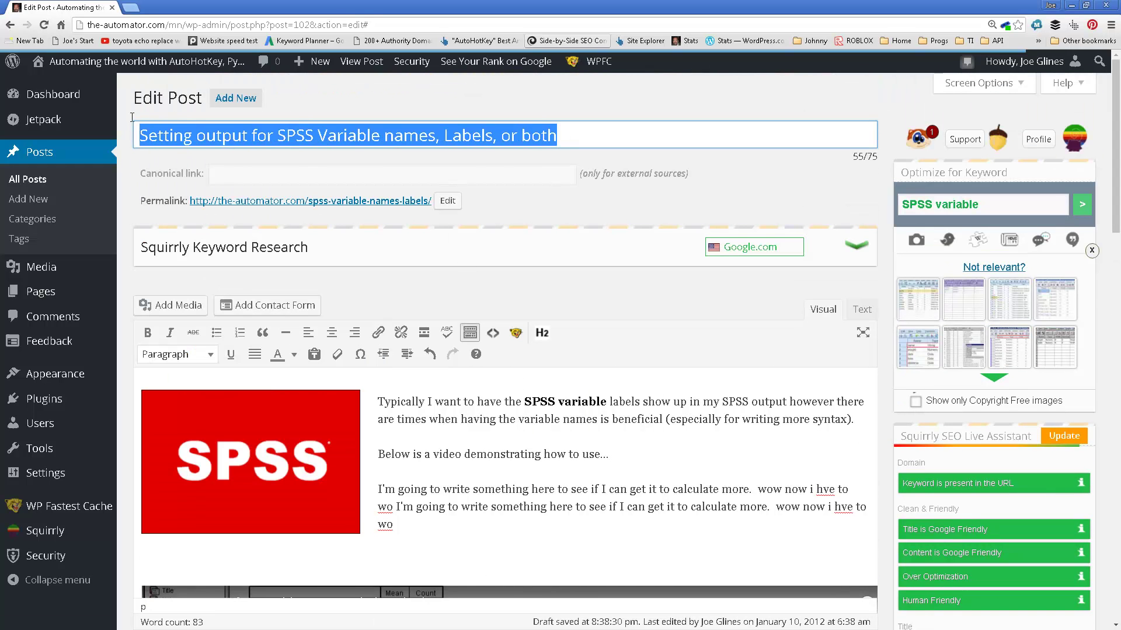
scroll(433, 262, "down", 10)
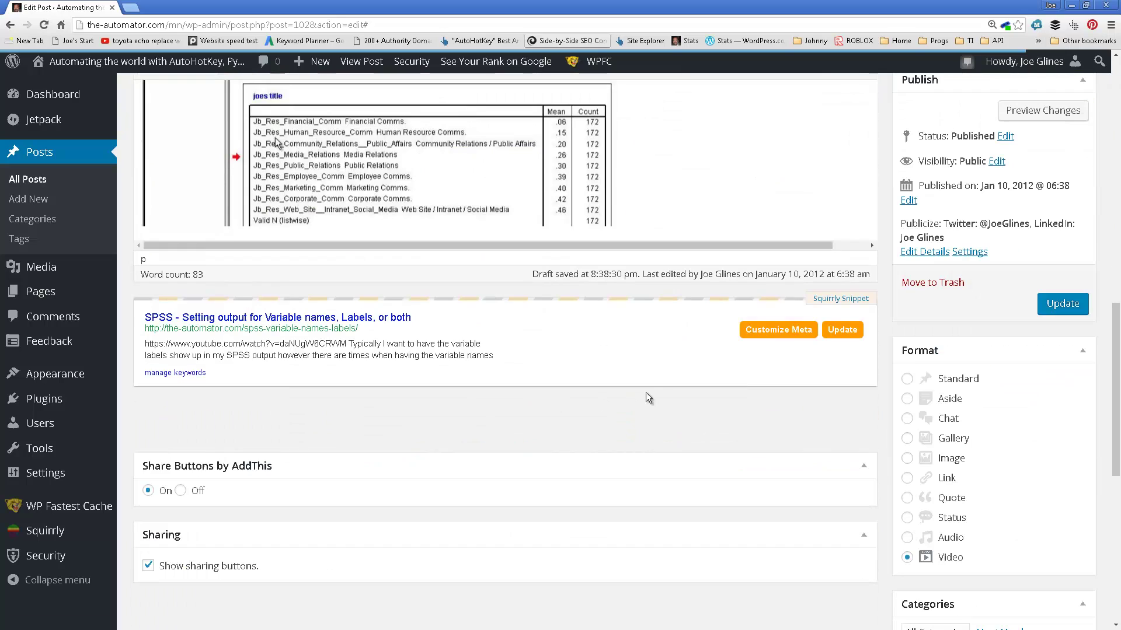
Replace the Squirrly snippet title with the copied post title.
left_click(796, 332)
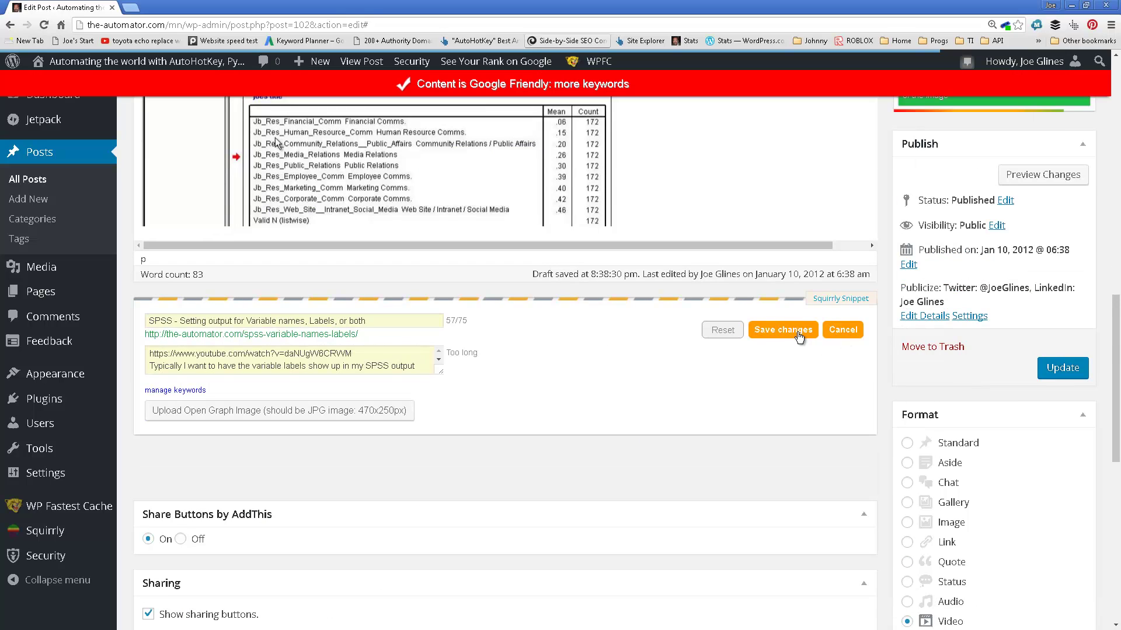
left_click_drag(367, 321, 133, 307)
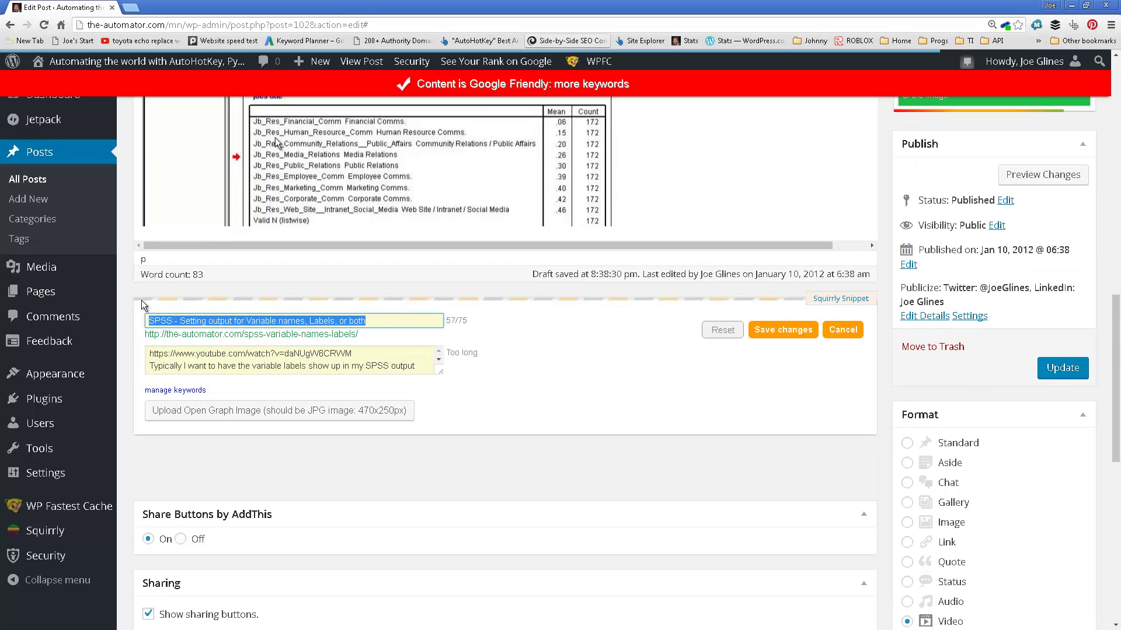
key("ctrl+v")
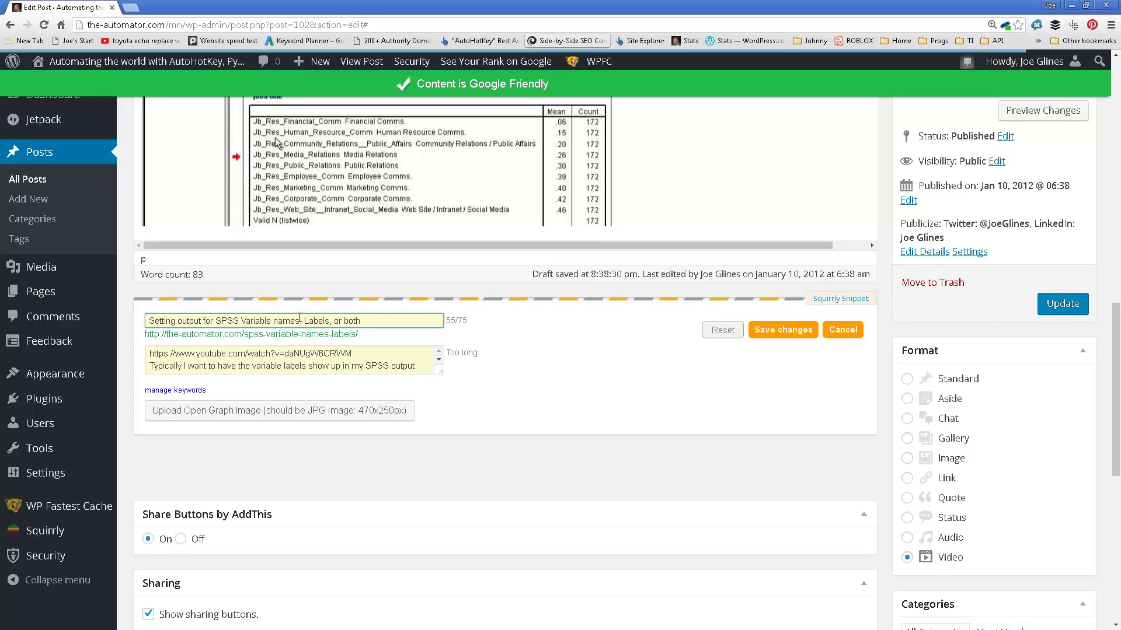
Swap the description's YouTube link for 'This video walks through how', kept under 160 characters.
left_click(354, 359)
key("shift+Home")
key("BackSpace")
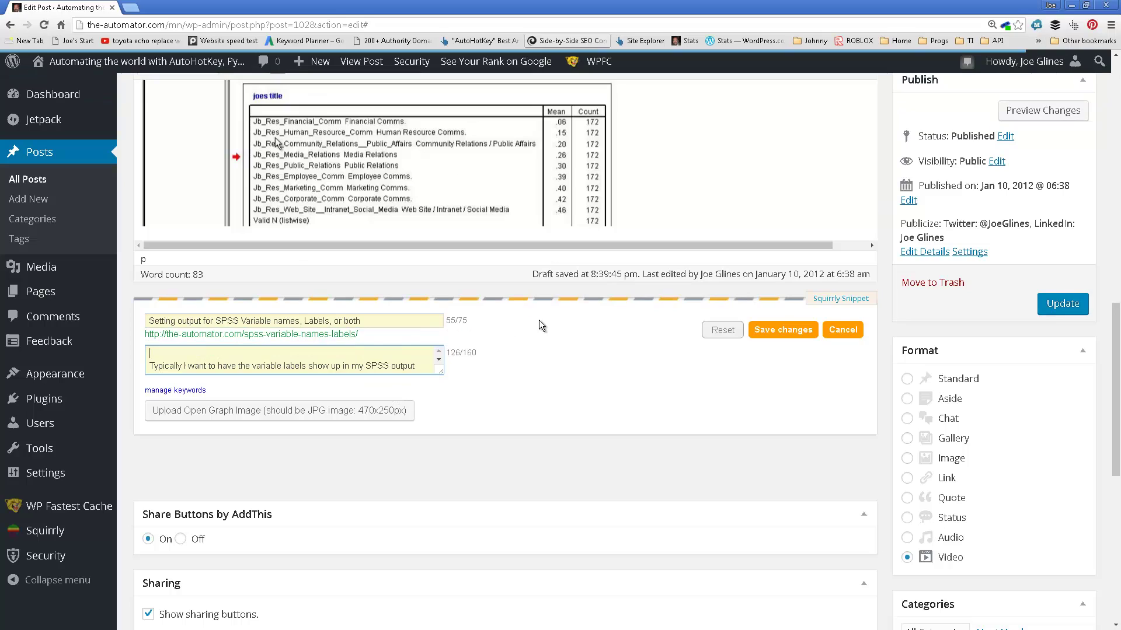
key("Delete")
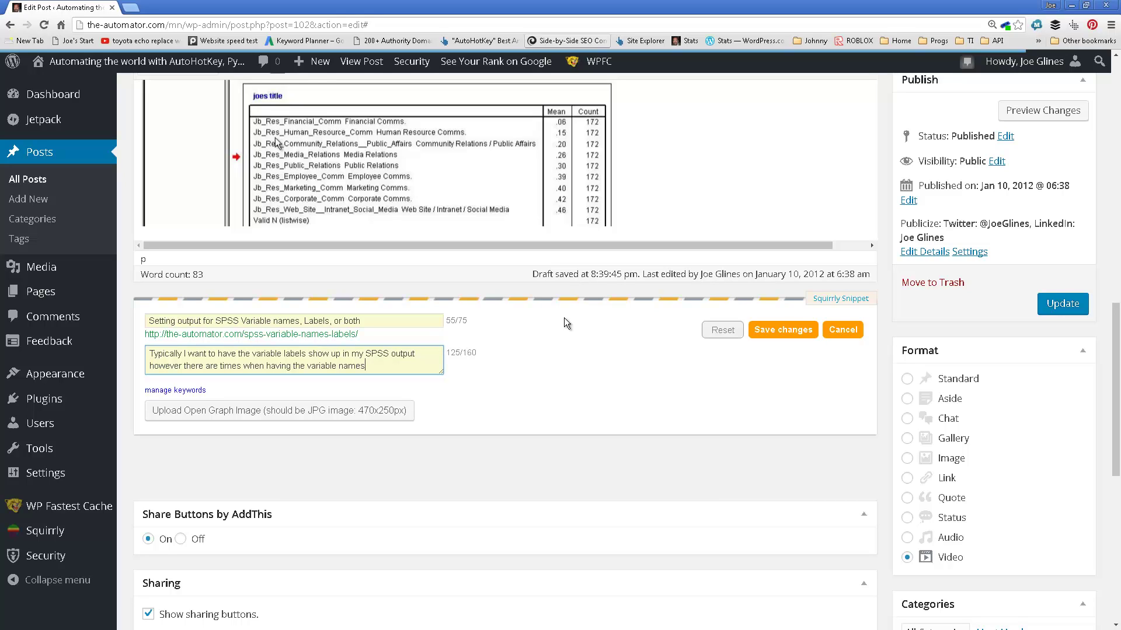
type("This v")
left_click(426, 320)
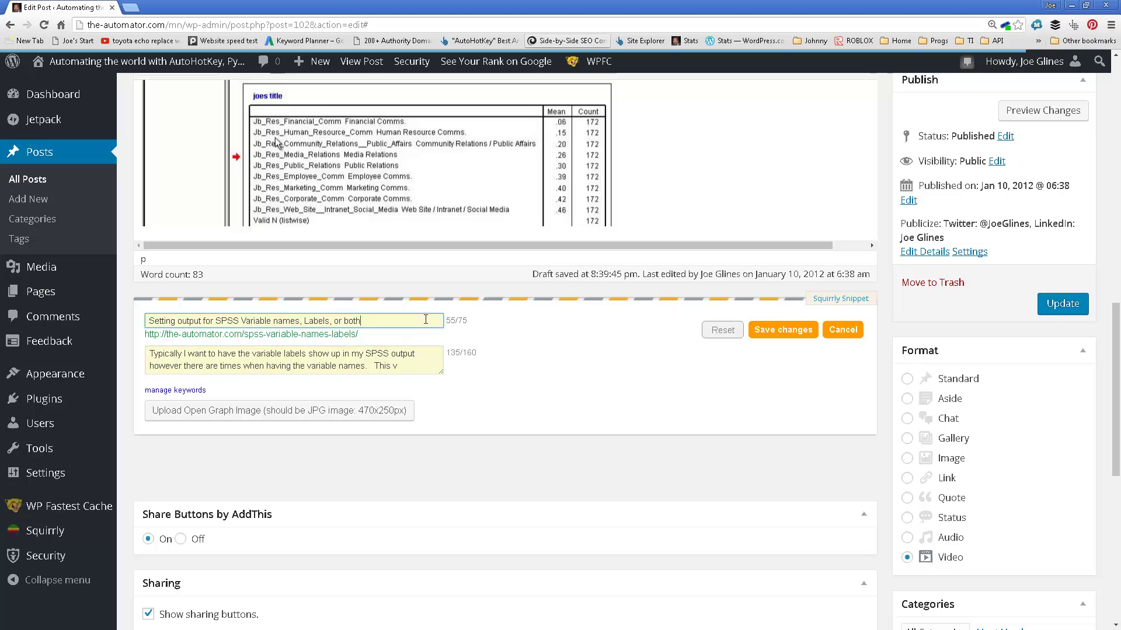
left_click(424, 359)
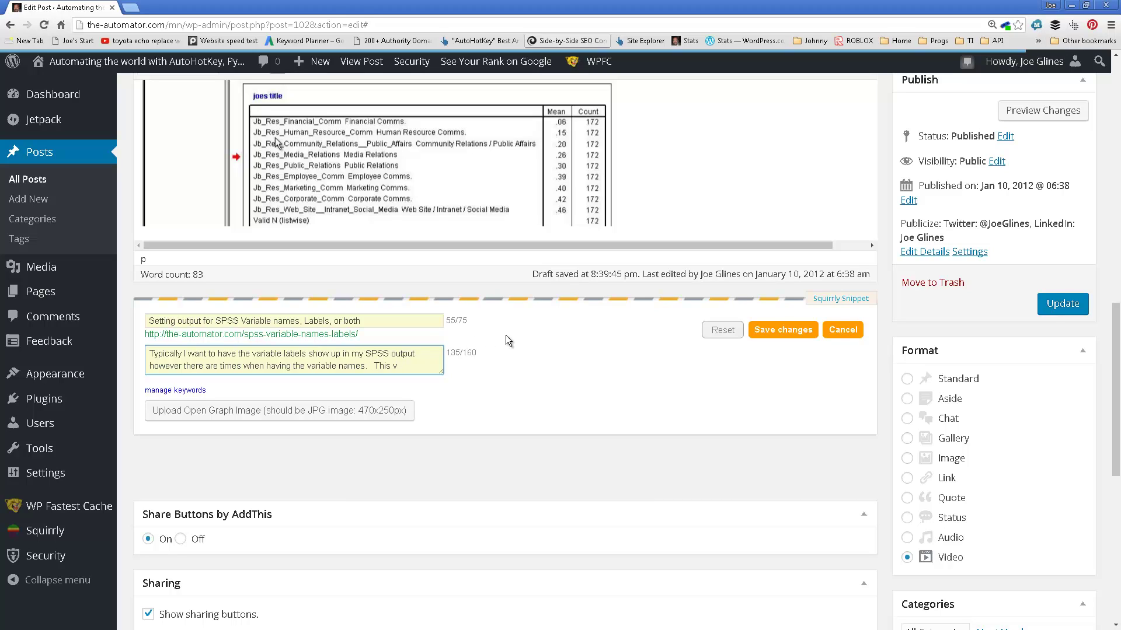
type("ideo wa")
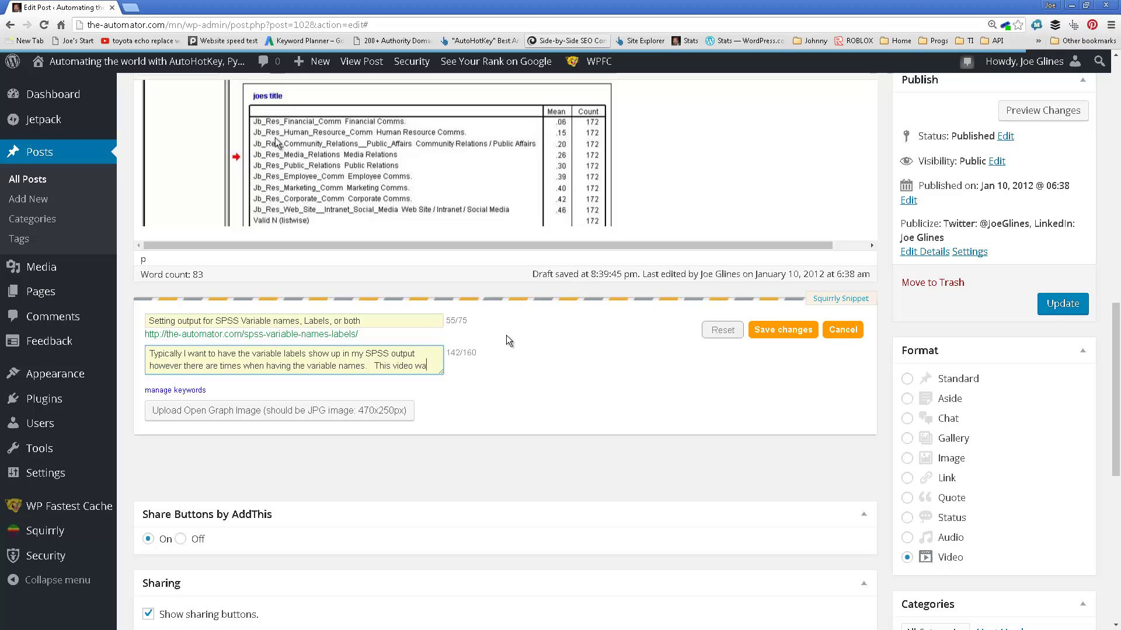
type("lks through")
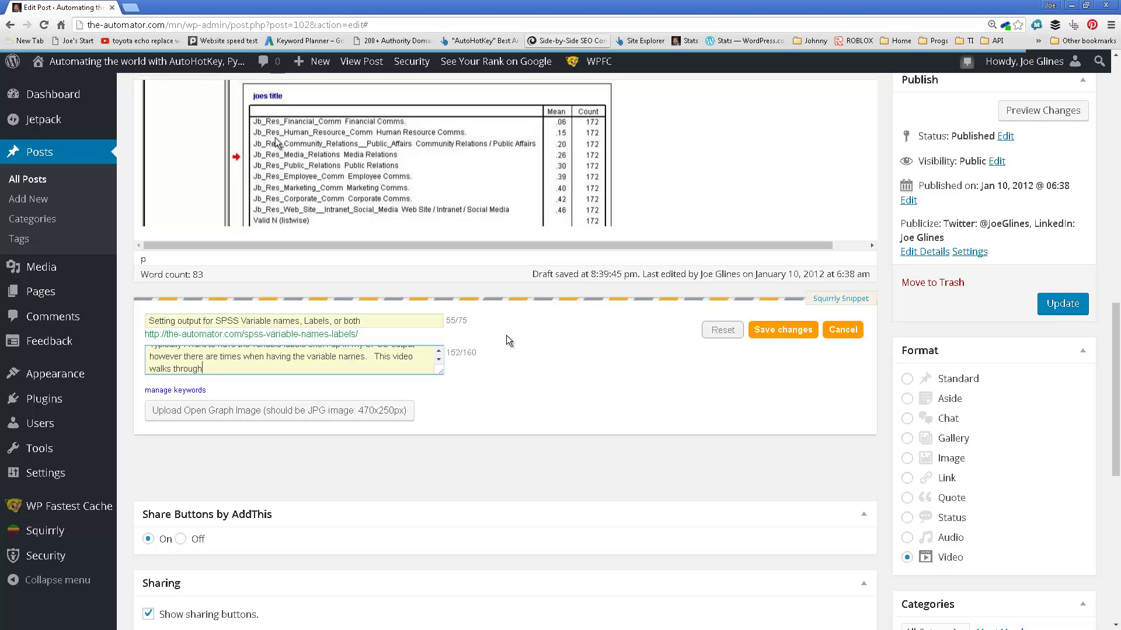
type(" how to")
key("BackSpace")
key("BackSpace")
key("BackSpace")
left_click(377, 416)
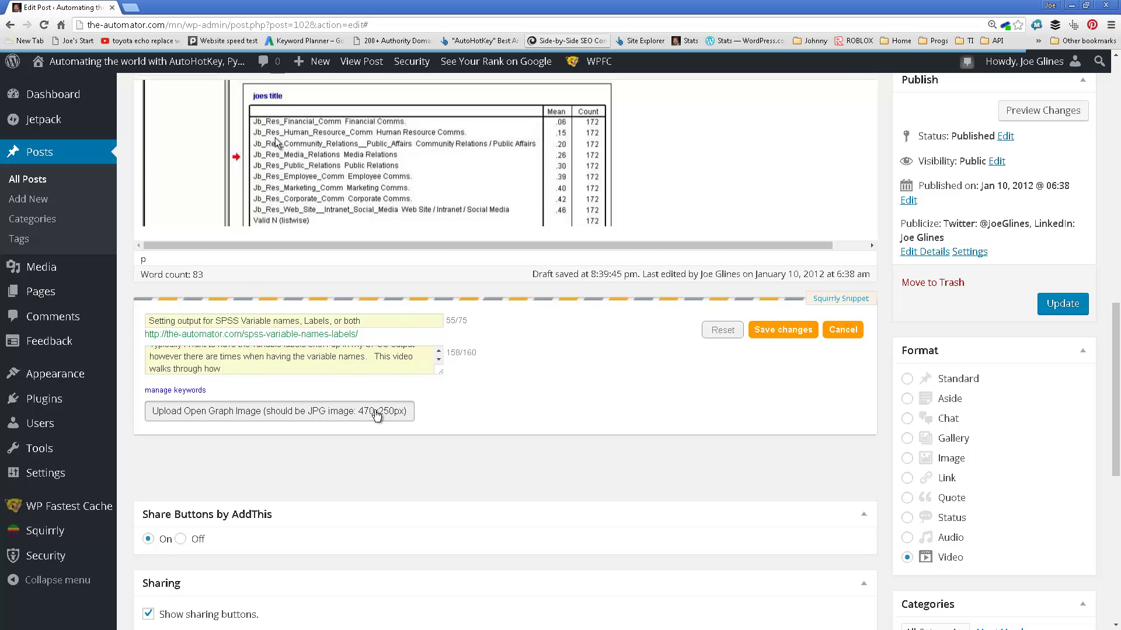
Use spss_seo.png at Full Size (379×250) as the snippet's Open Graph image.
left_click(722, 343)
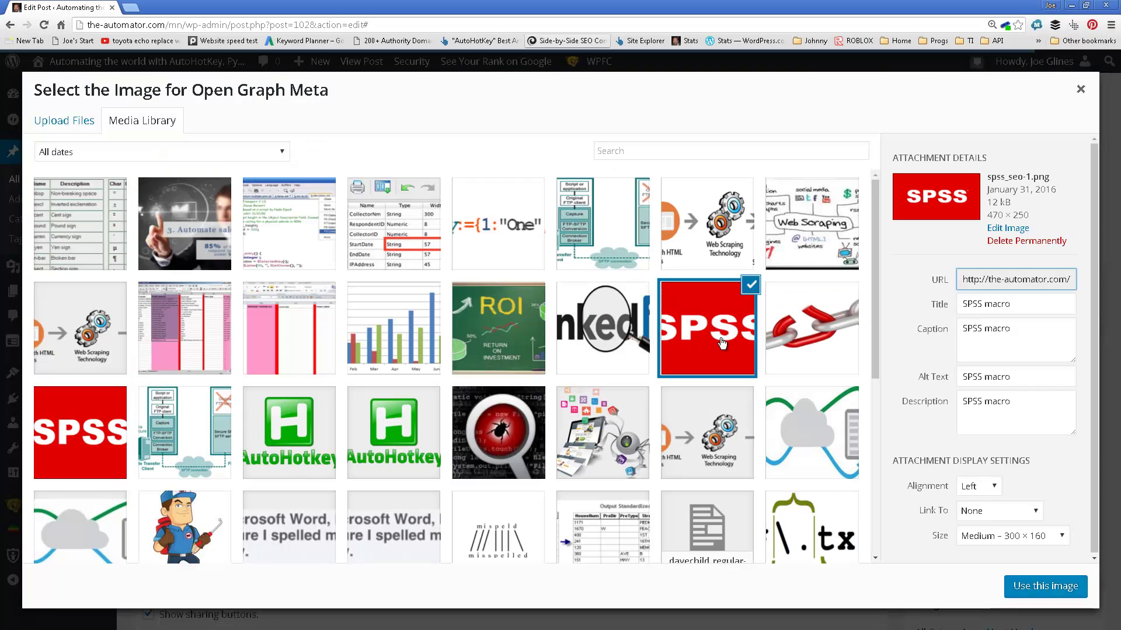
left_click(107, 414)
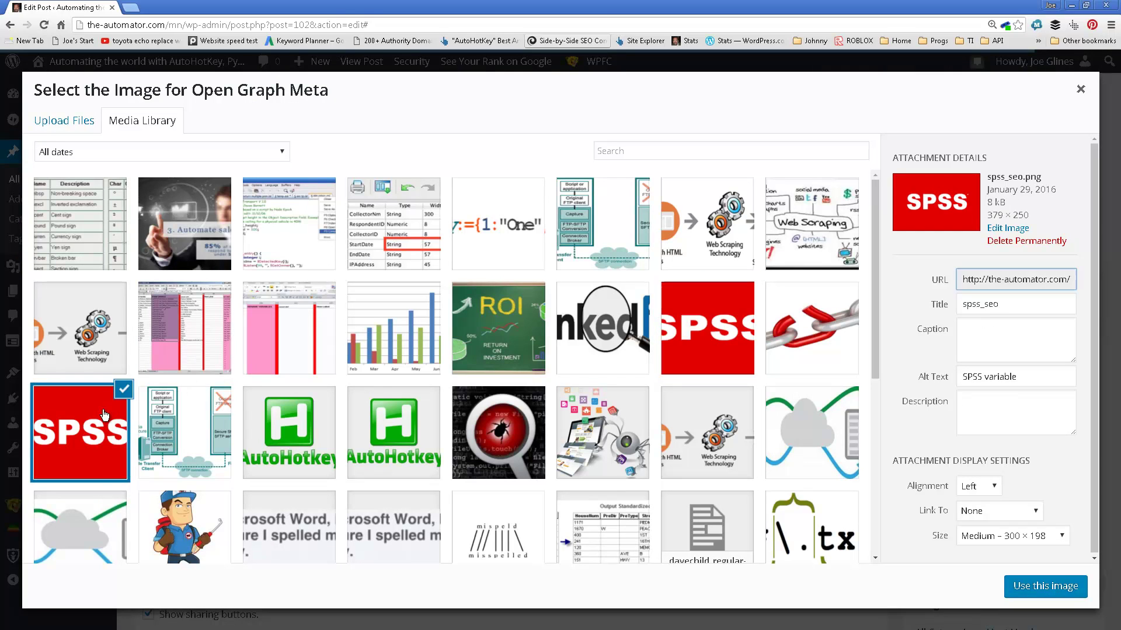
left_click(1013, 536)
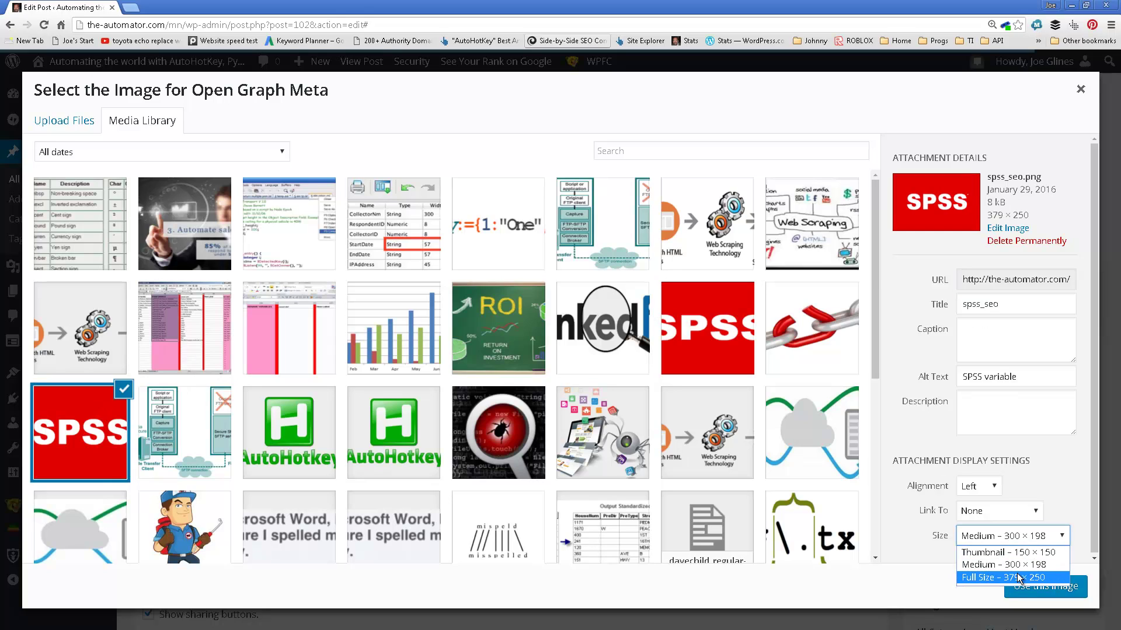
left_click(1019, 578)
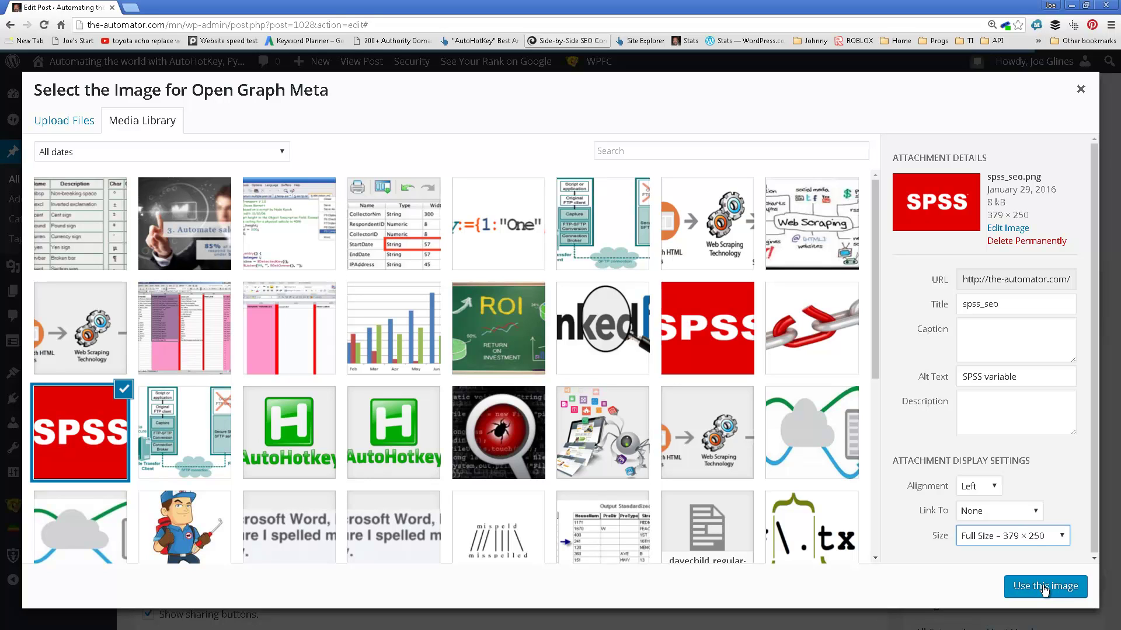
left_click(1044, 588)
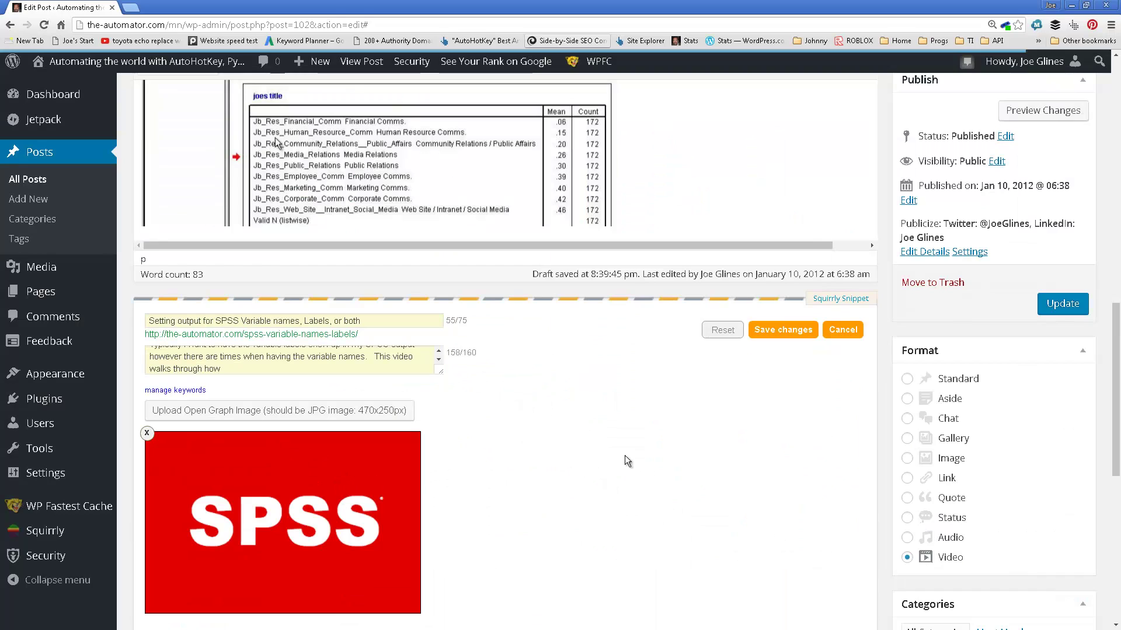
Save the Squirrly snippet changes and select the 'SPSS variable' keyword.
left_click(781, 332)
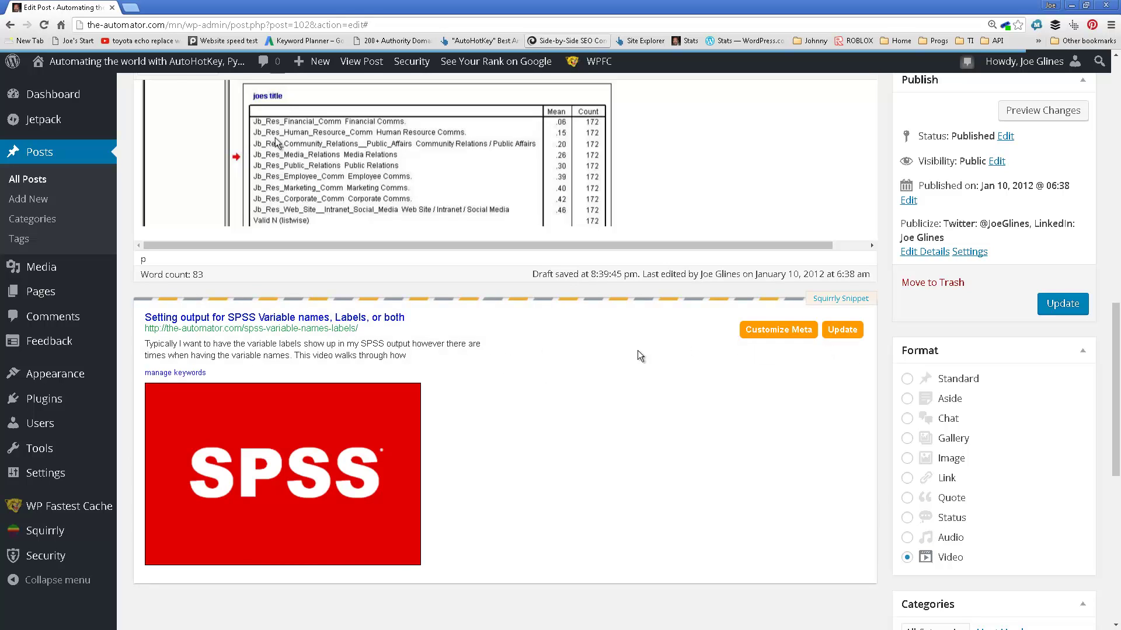
scroll(767, 434, "up", 8)
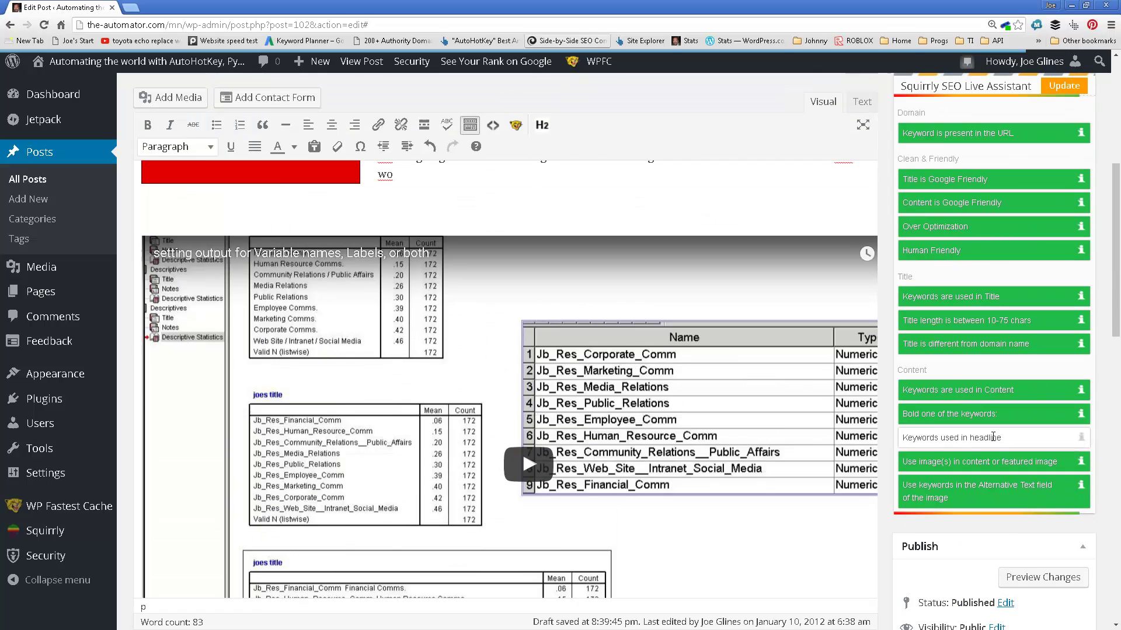
scroll(992, 441, "up", 2)
scroll(997, 435, "up", 3)
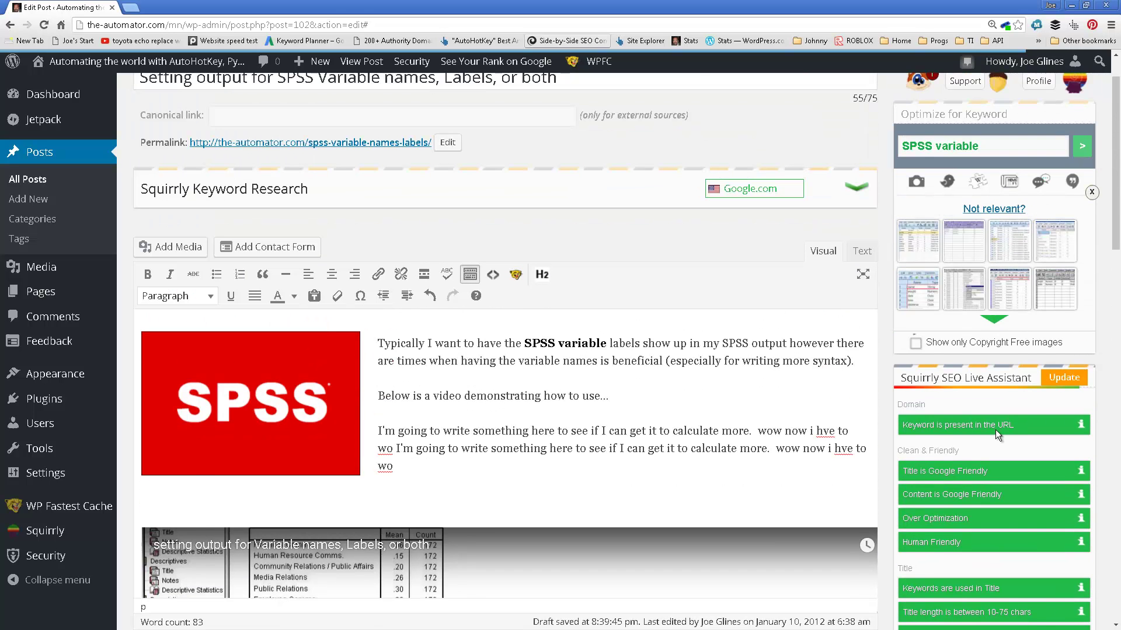
left_click_drag(983, 146, 886, 145)
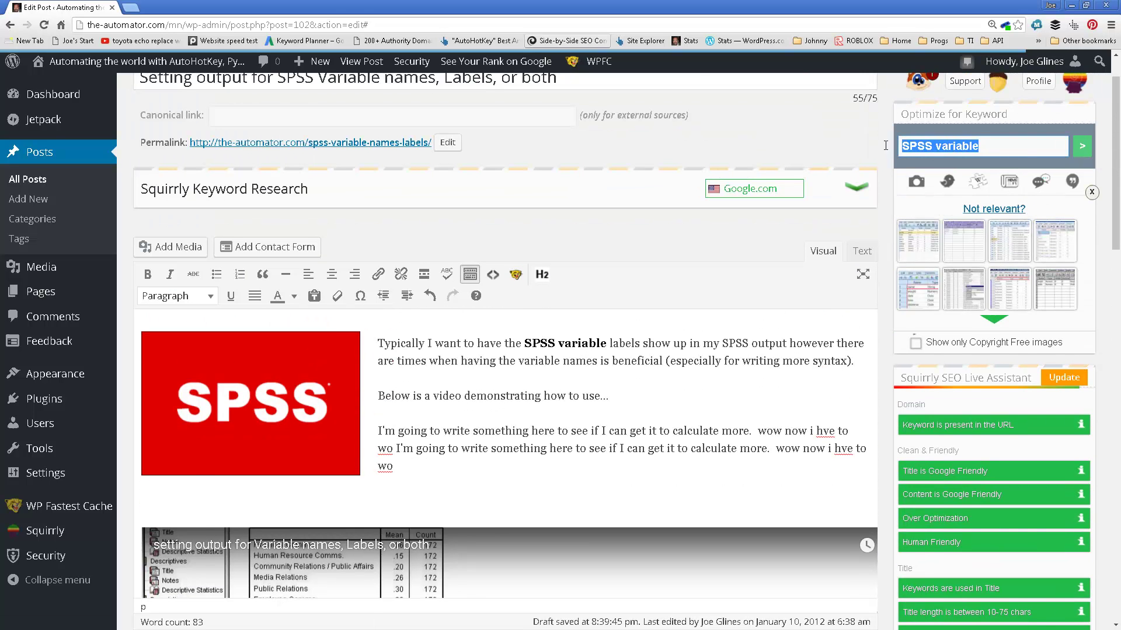
Update the SPSS Variable names post so the new meta and image are stored.
scroll(887, 454, "down", 7)
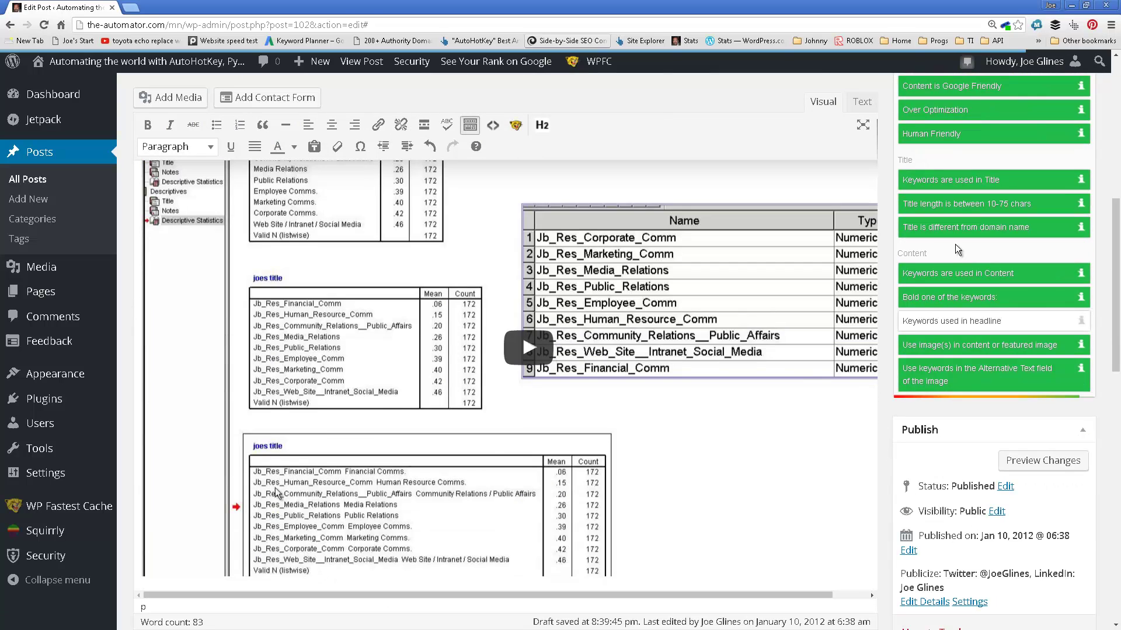
scroll(961, 381, "down", 5)
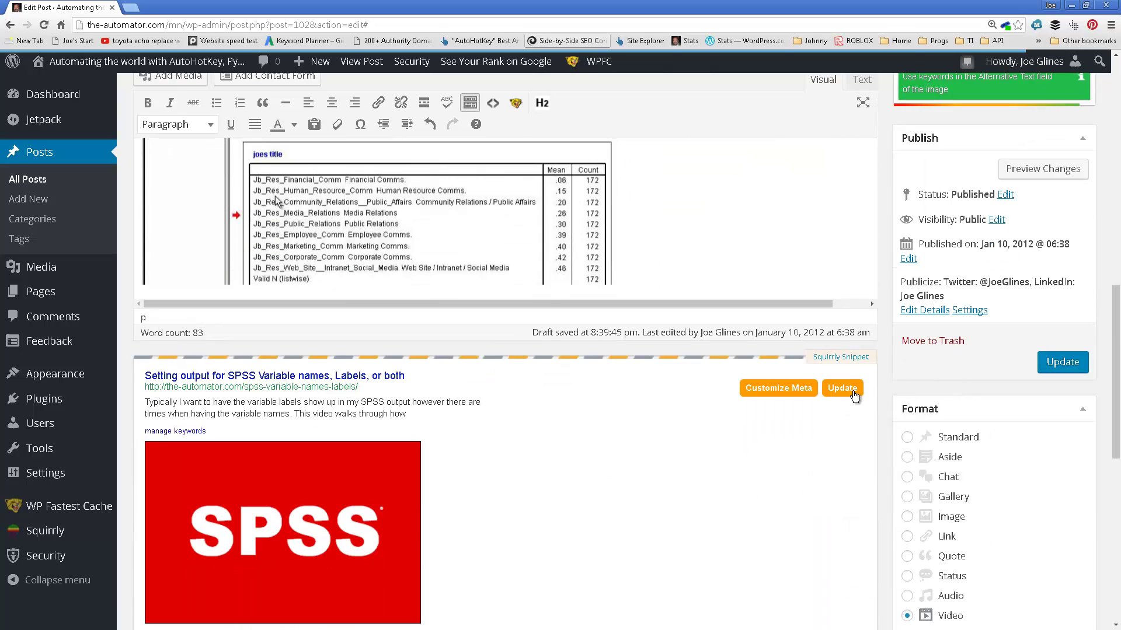
left_click(1046, 364)
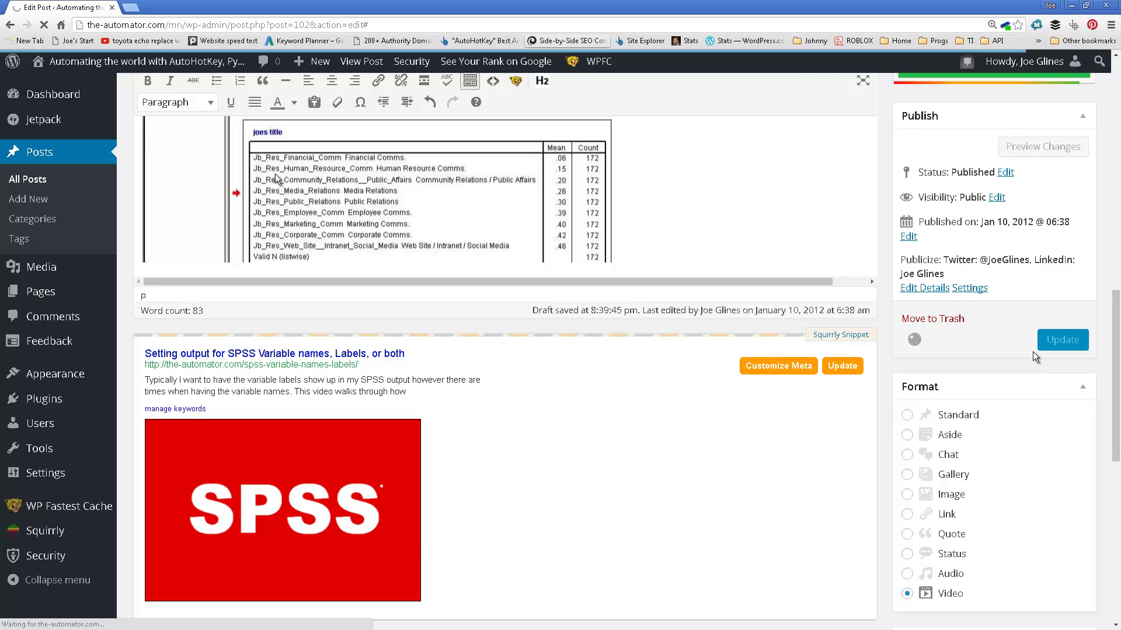
scroll(1032, 351, "up", 5)
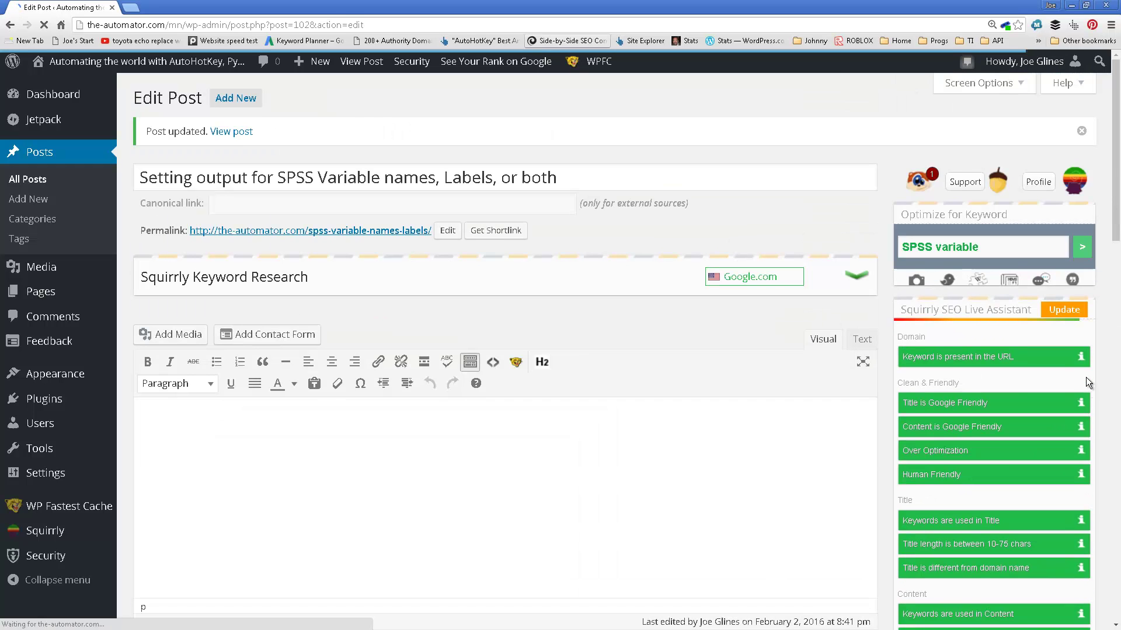
scroll(1086, 377, "down", 4)
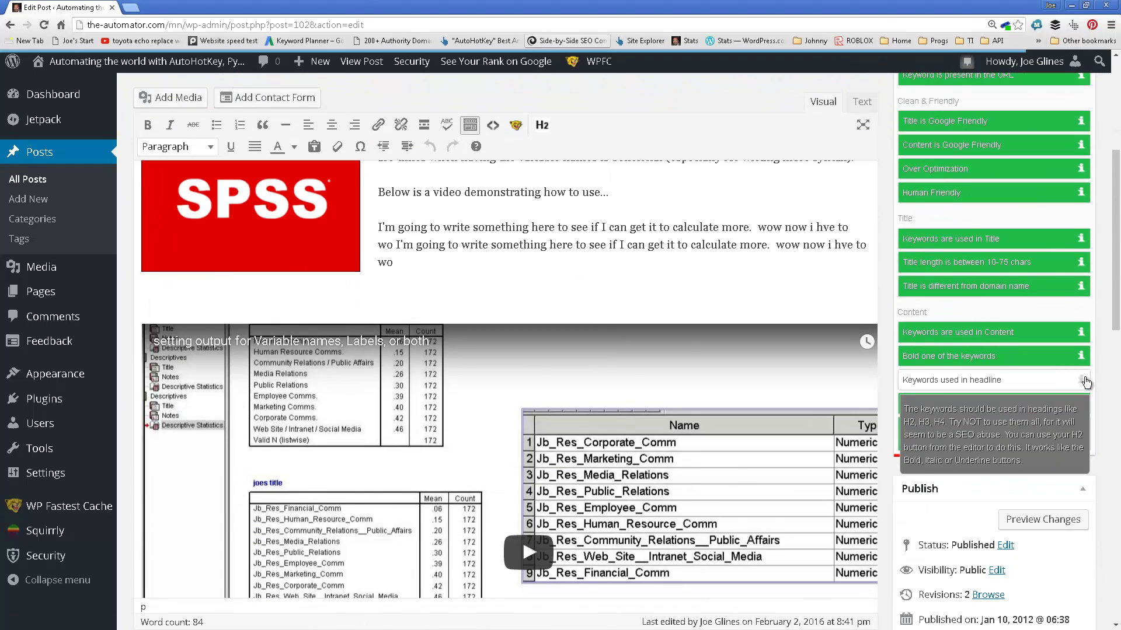
scroll(1085, 383, "down", 2)
scroll(993, 416, "down", 3)
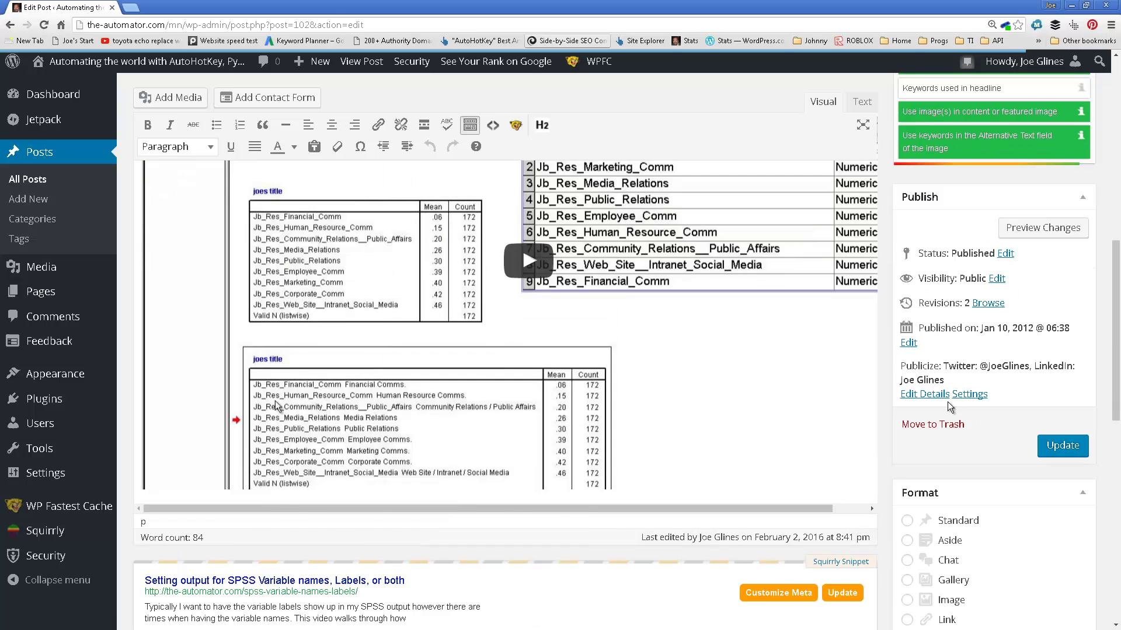
scroll(949, 407, "up", 2)
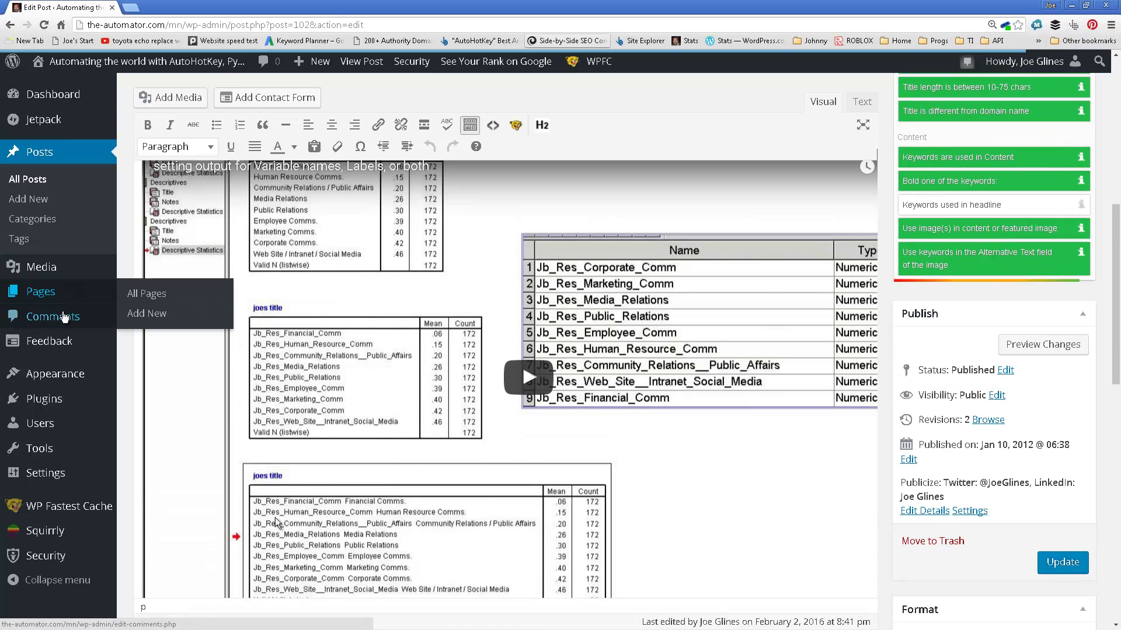
Open Squirrly Performance Analytics and scroll its post list down to the SPSS Variable names post.
mouse_move(57, 532)
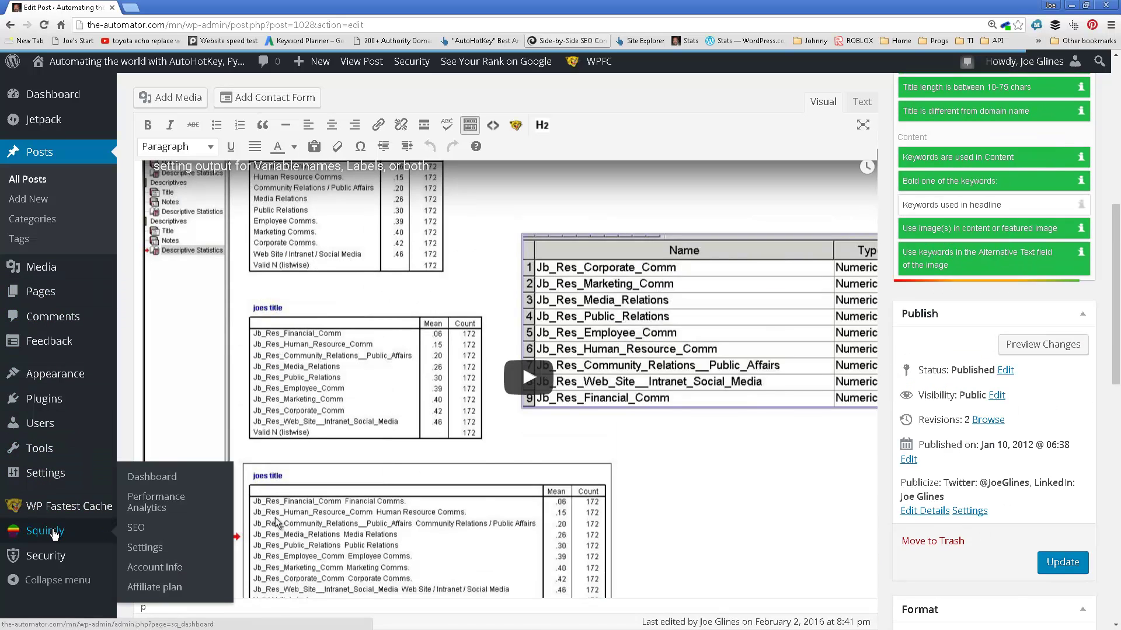
left_click(143, 513)
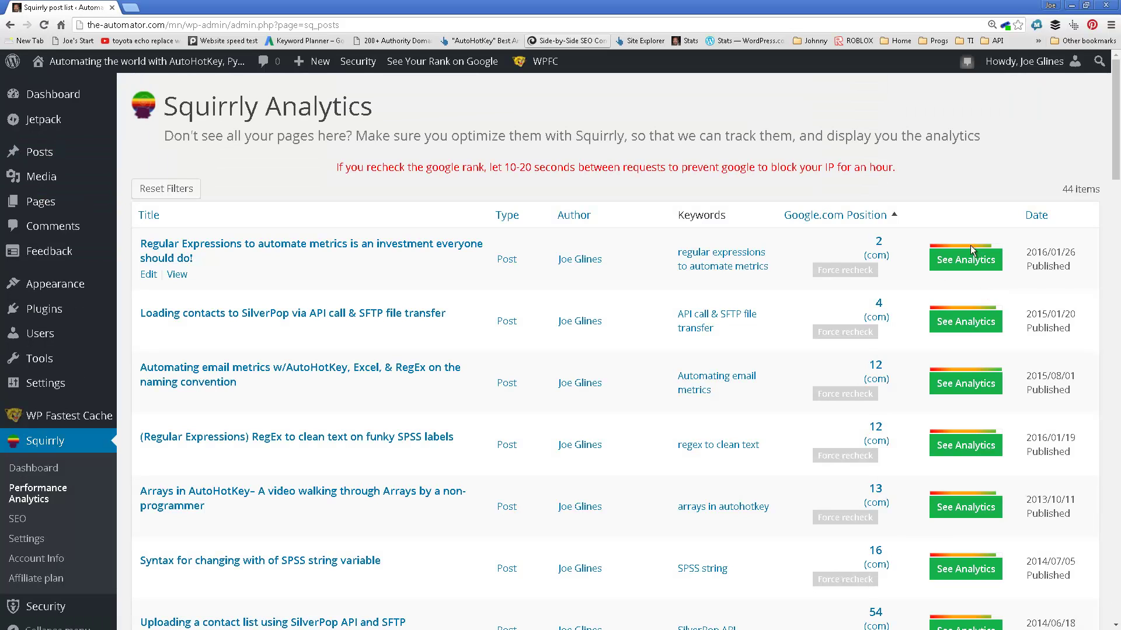
scroll(965, 424, "down", 10)
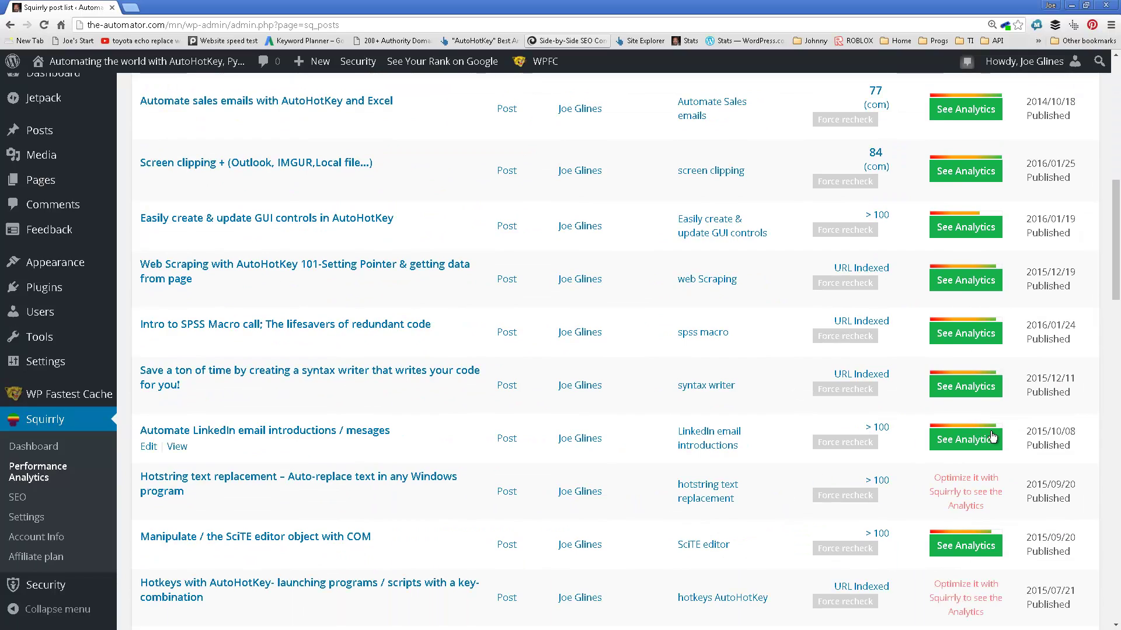
scroll(992, 435, "down", 4)
scroll(993, 434, "down", 5)
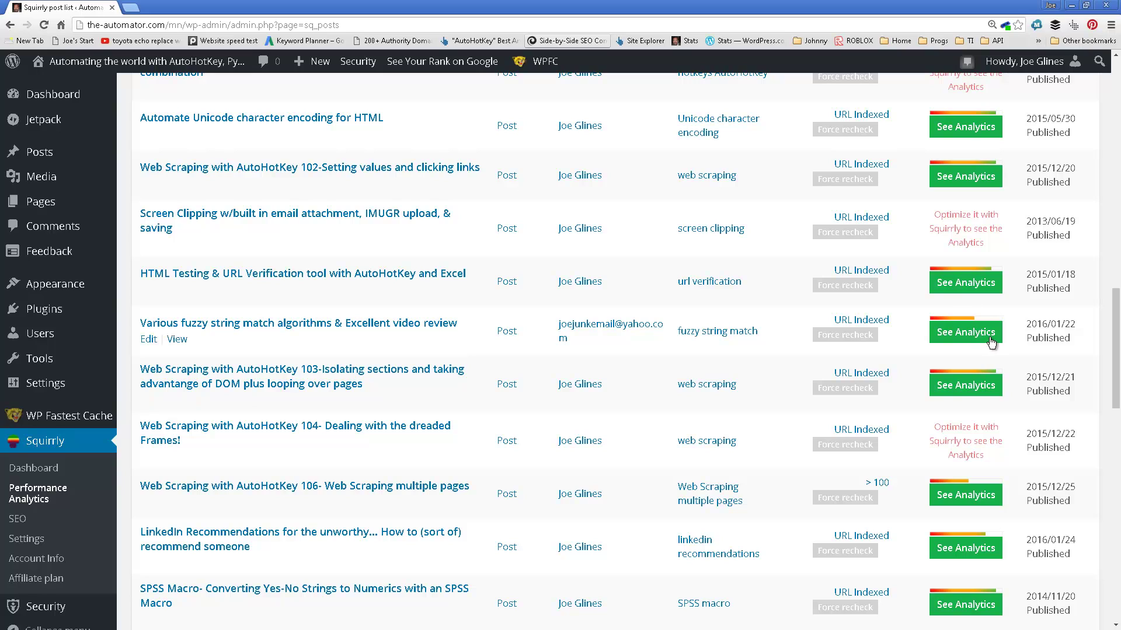
scroll(990, 343, "down", 9)
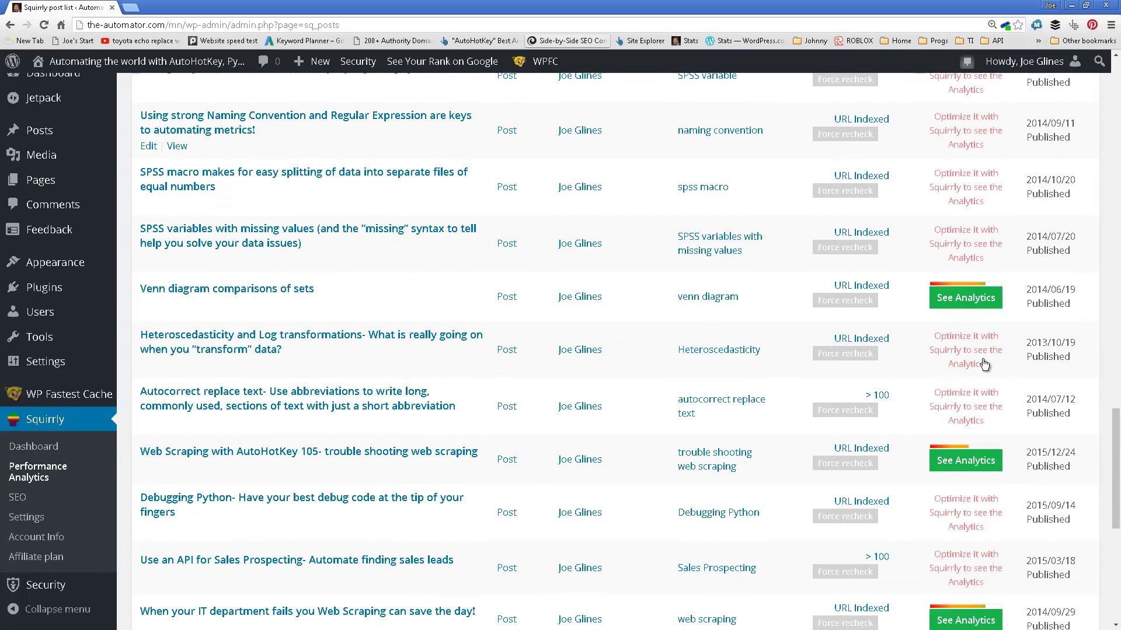
scroll(983, 363, "down", 4)
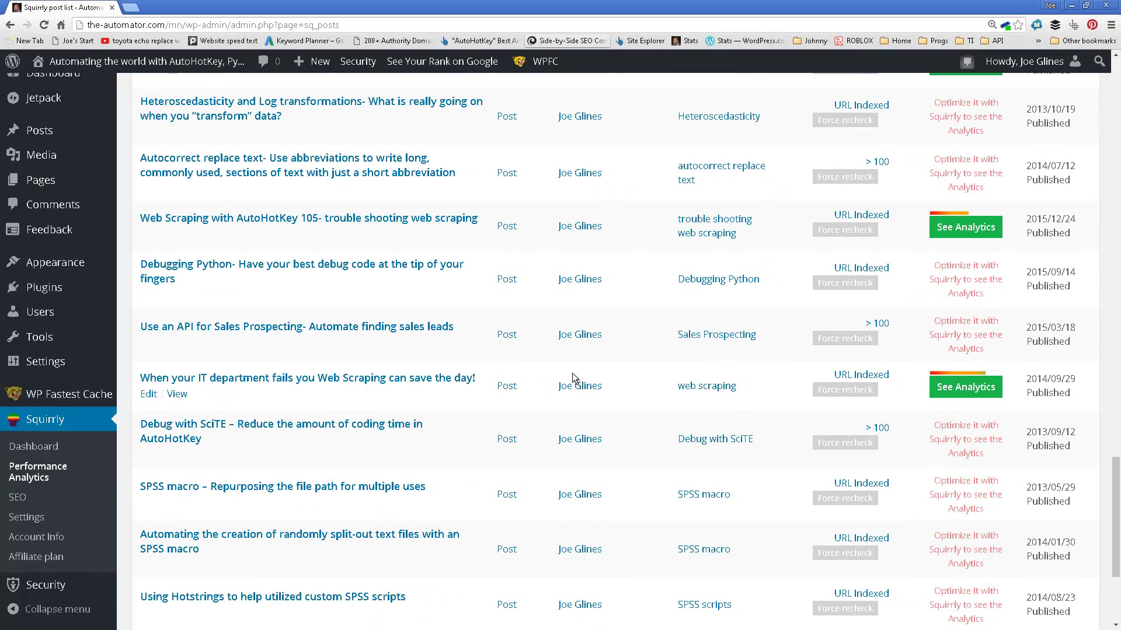
scroll(575, 380, "down", 2)
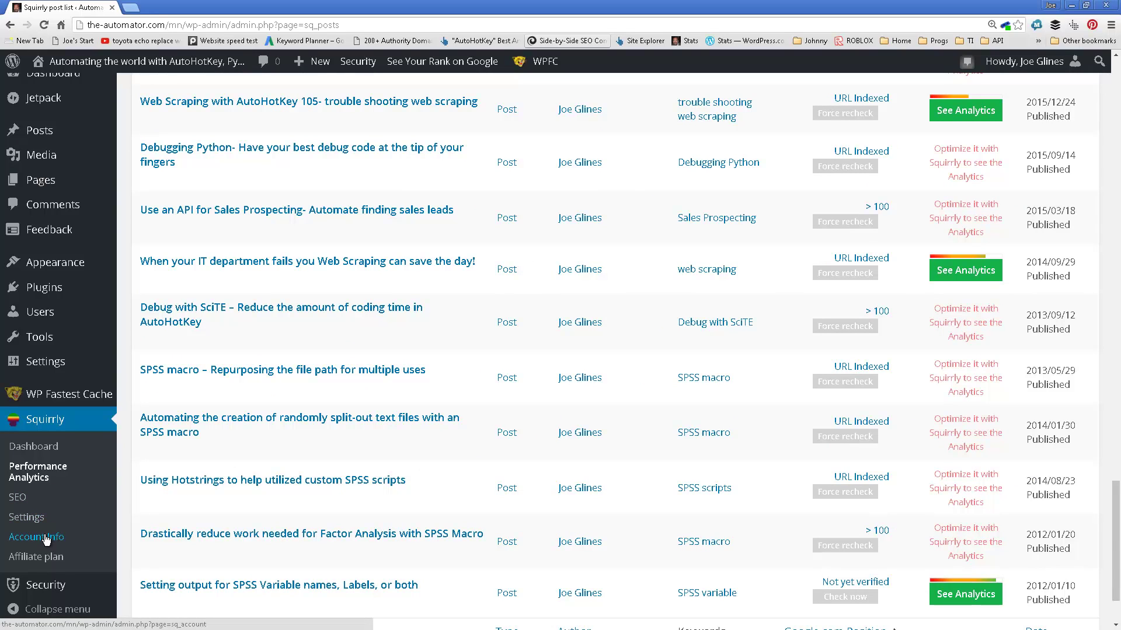
Open Squirrly's SEO settings page and review it to the bottom.
left_click(18, 498)
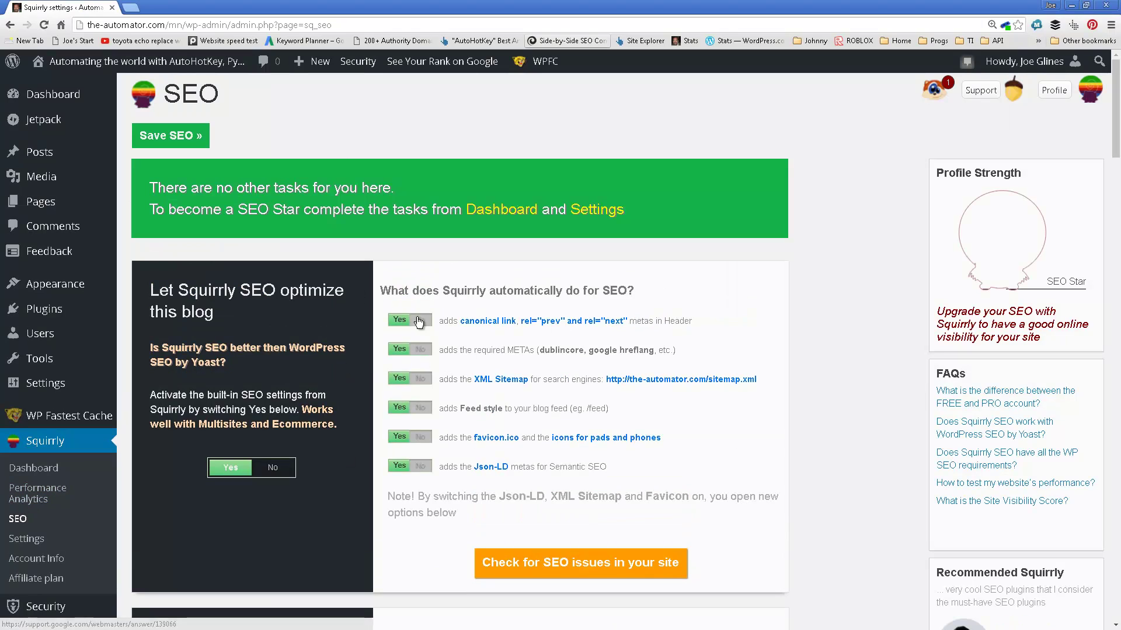
scroll(602, 297, "down", 1)
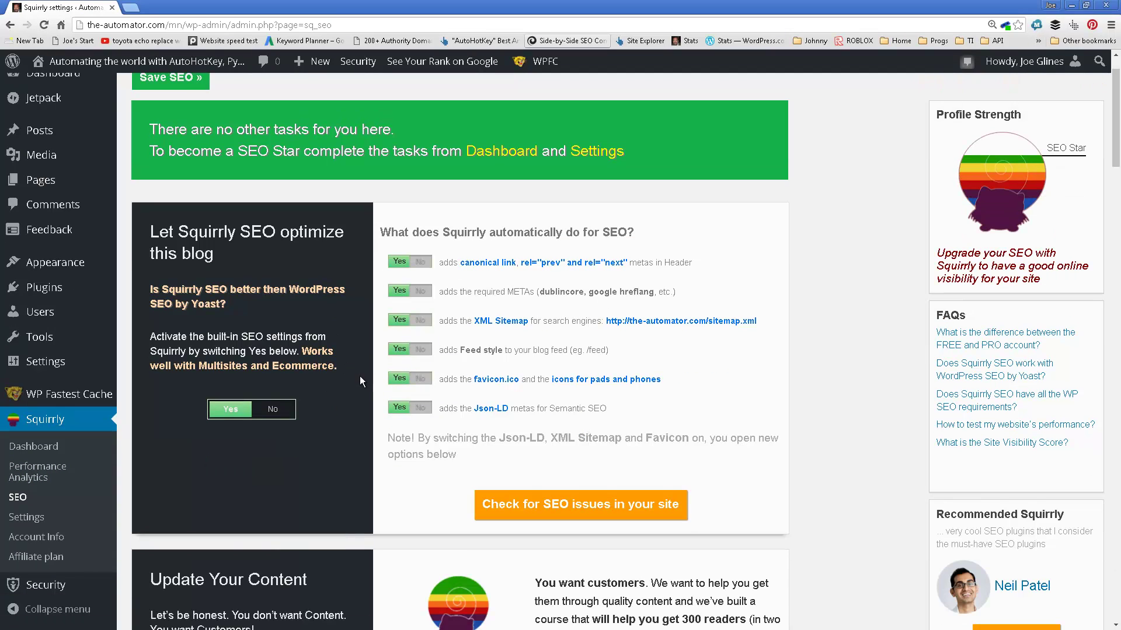
scroll(359, 370, "down", 3)
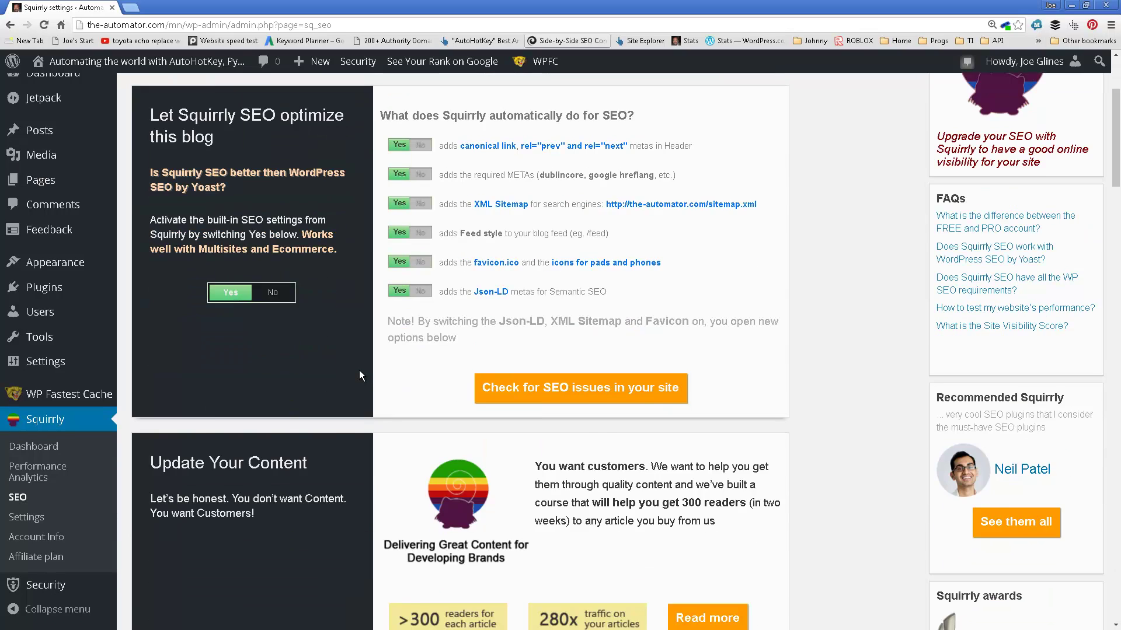
scroll(359, 370, "down", 8)
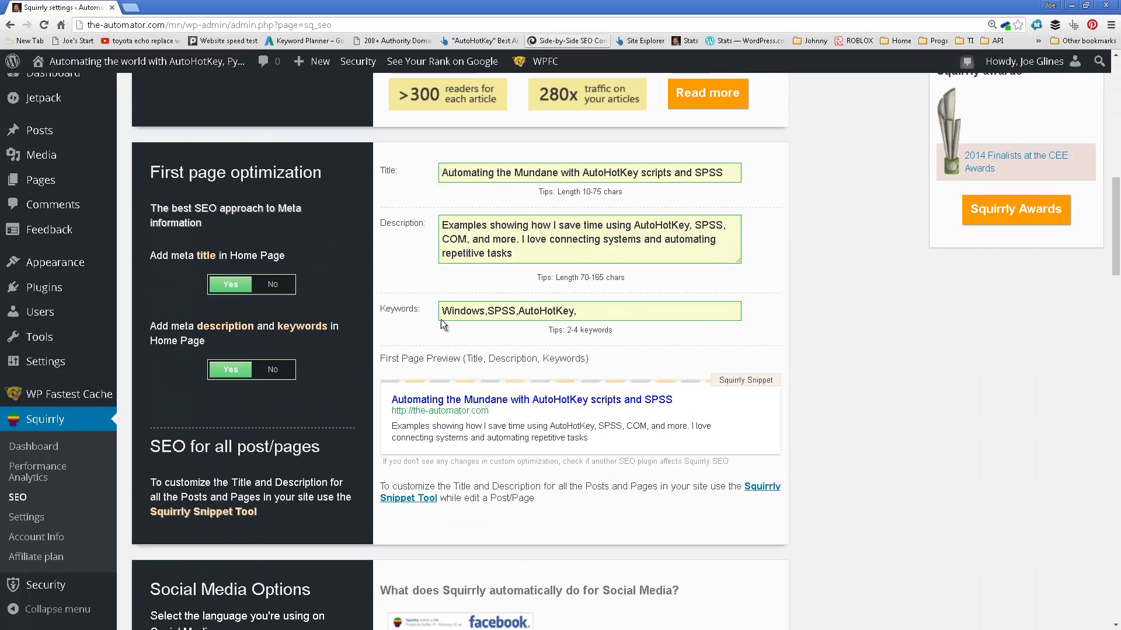
scroll(443, 295, "down", 2)
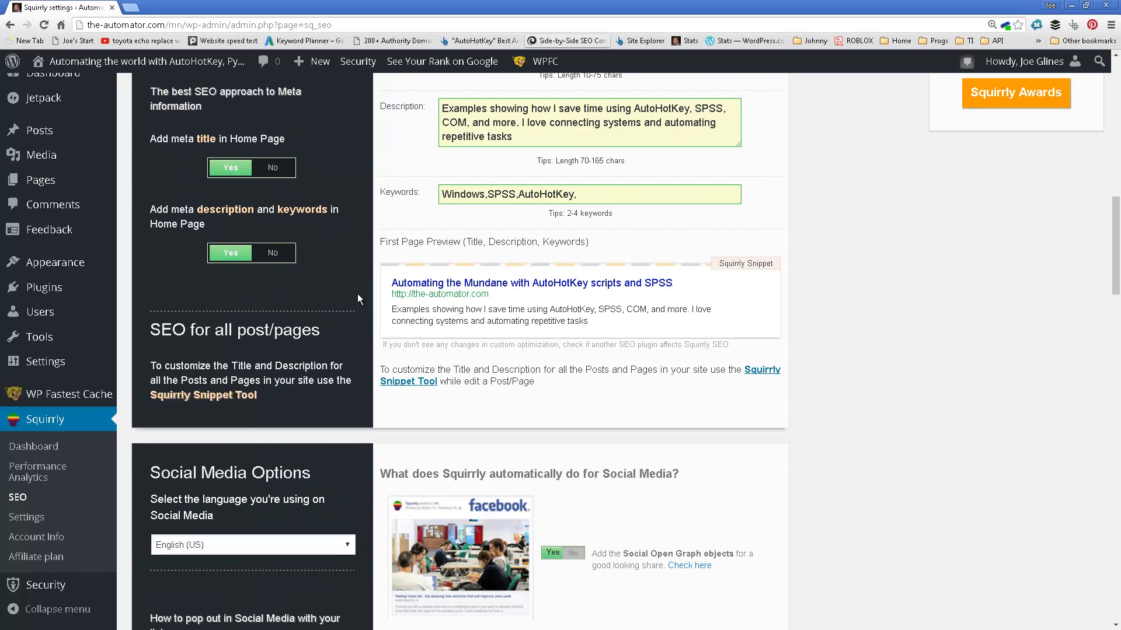
scroll(355, 278, "down", 8)
scroll(356, 278, "down", 10)
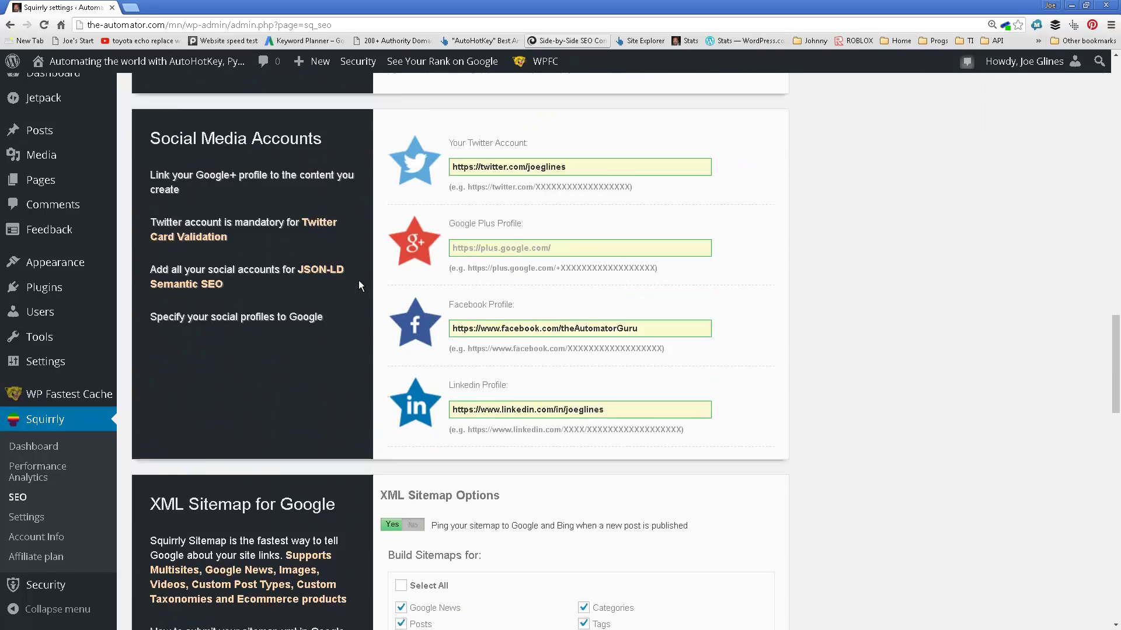
scroll(359, 281, "down", 7)
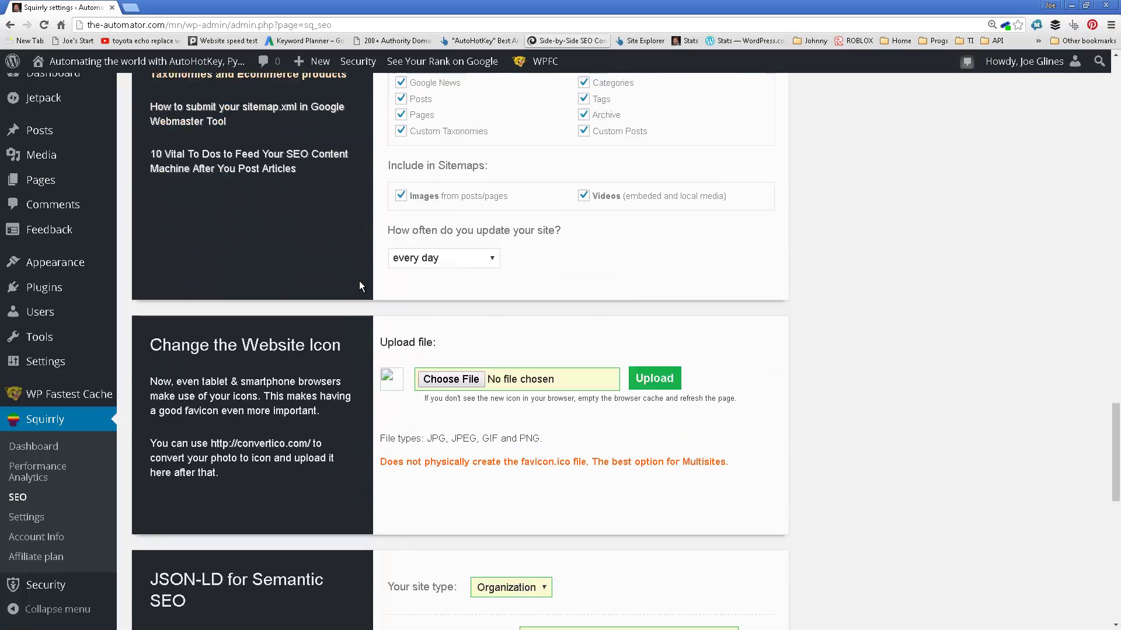
scroll(359, 281, "down", 6)
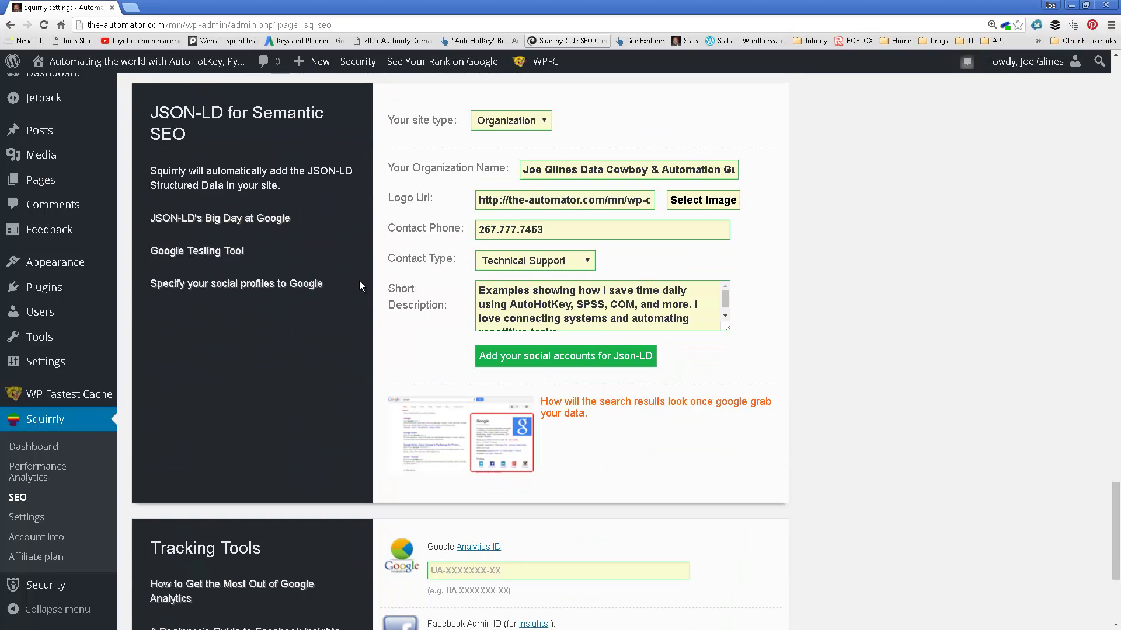
Run 'Check for SEO issues in your site', which reports no issues found.
scroll(366, 280, "up", 20)
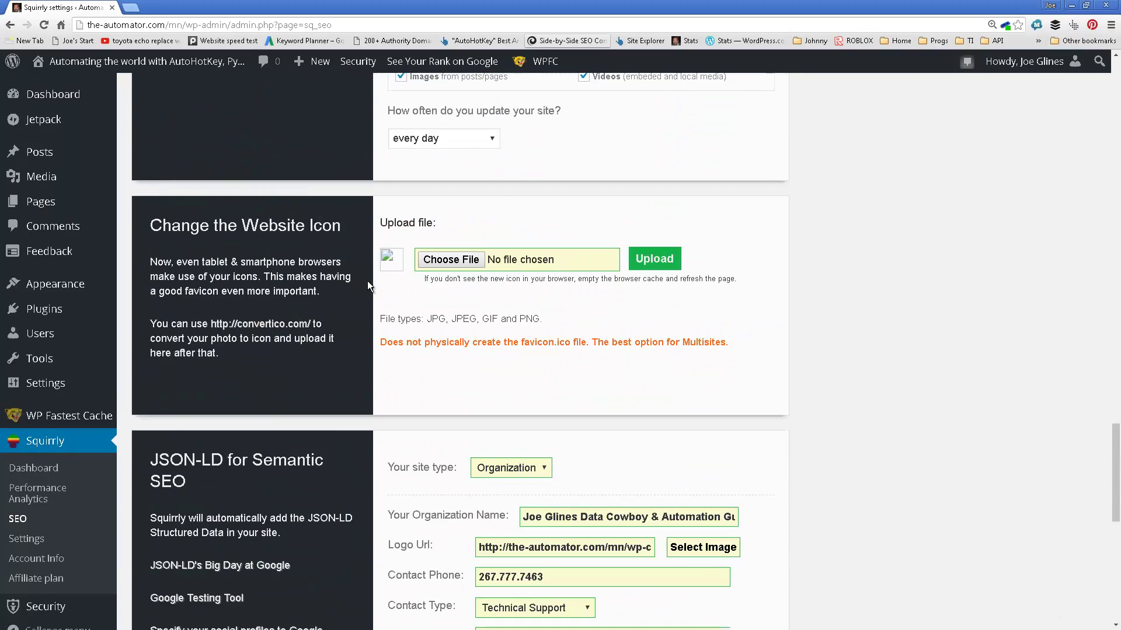
scroll(379, 290, "up", 7)
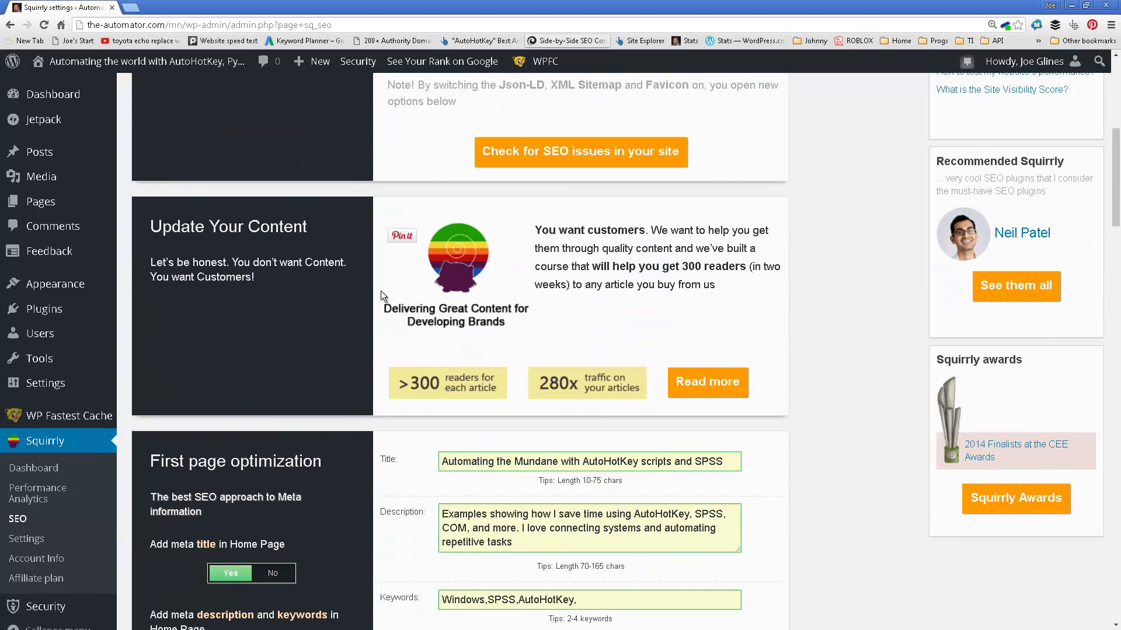
scroll(380, 291, "up", 3)
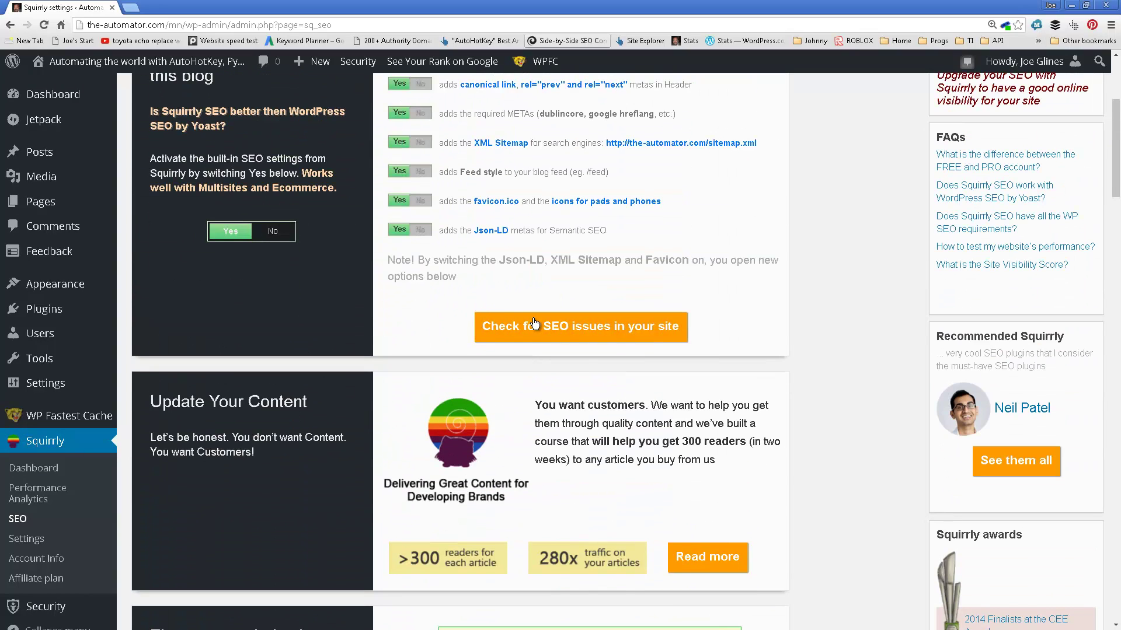
left_click(537, 324)
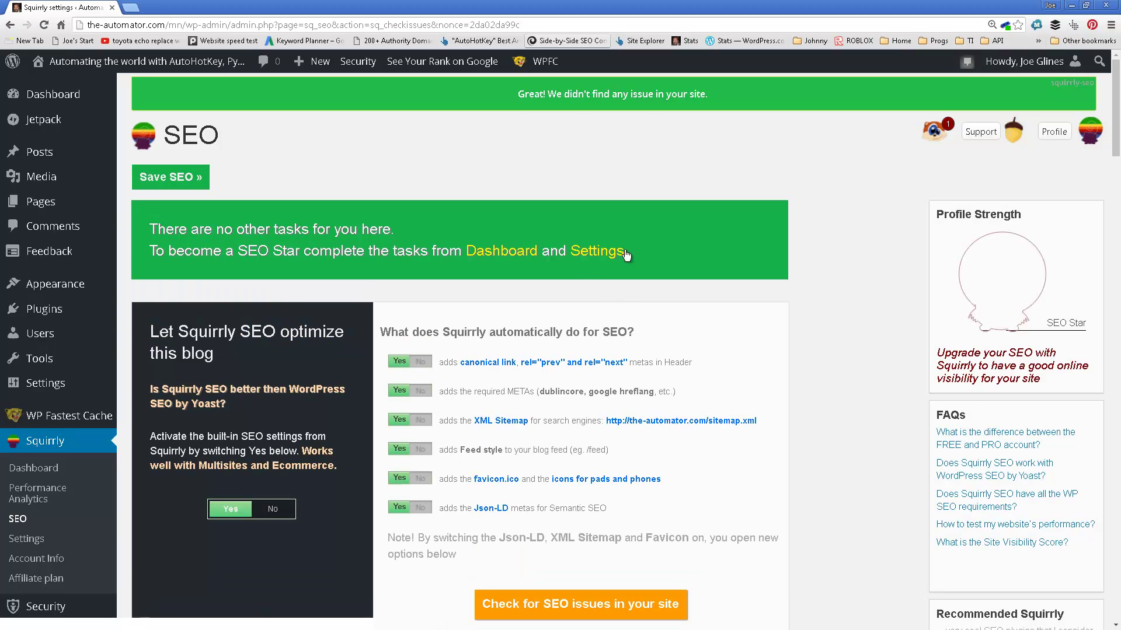
Browse the Squirrly dashboard's feature tiles such as Keyword Research, Live Assistant and Site Audit.
left_click(508, 251)
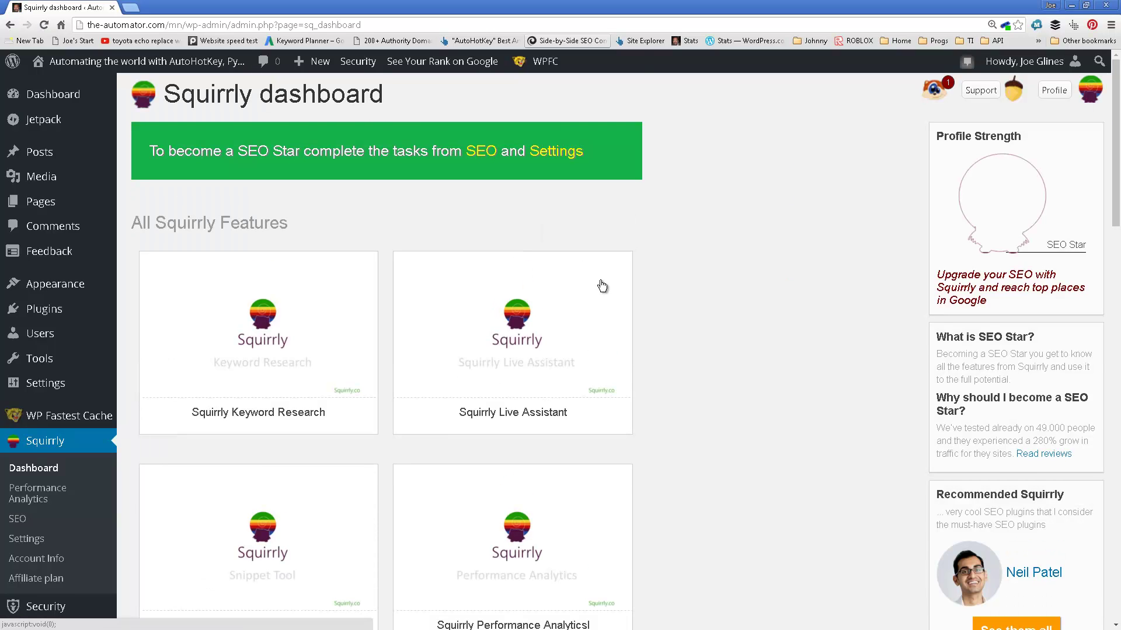
scroll(602, 284, "down", 2)
scroll(602, 284, "down", 20)
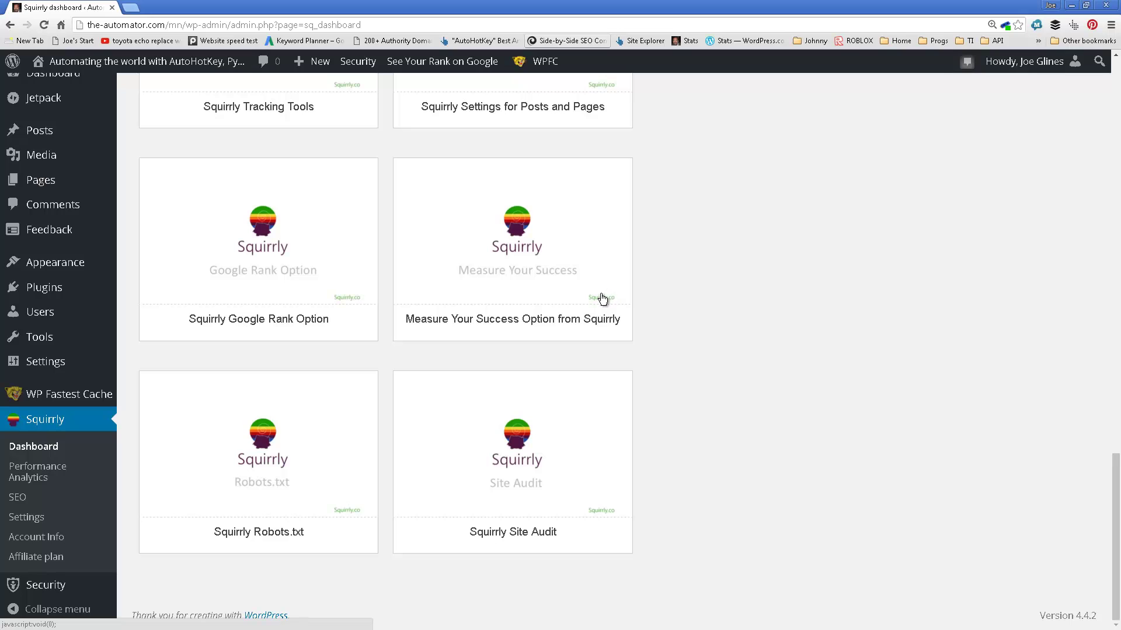
scroll(606, 306, "up", 15)
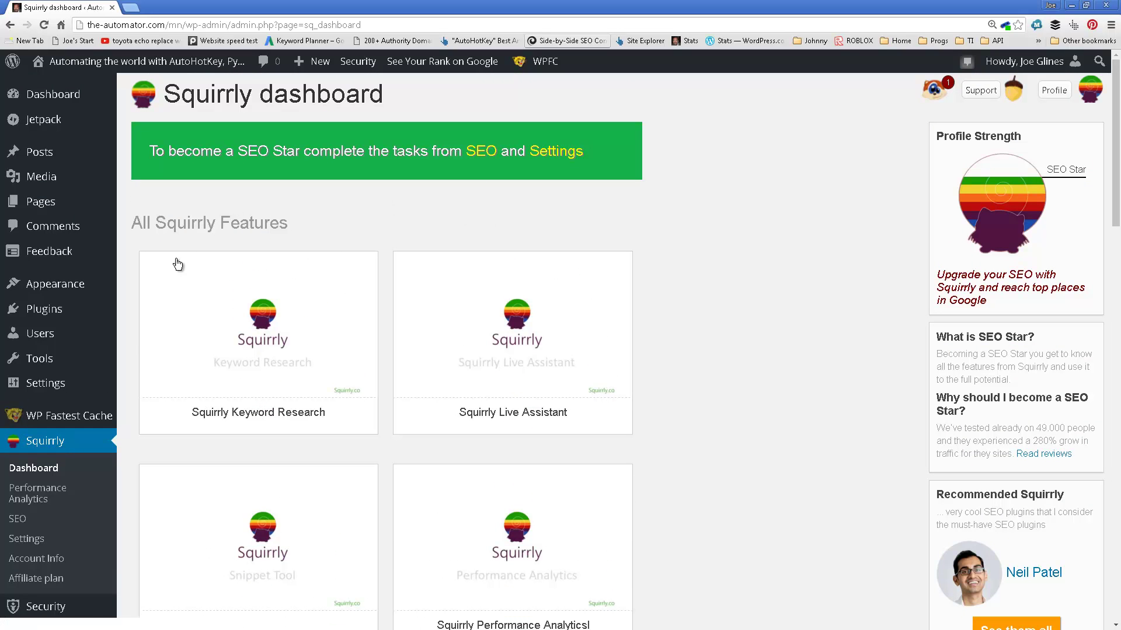
mouse_move(49, 162)
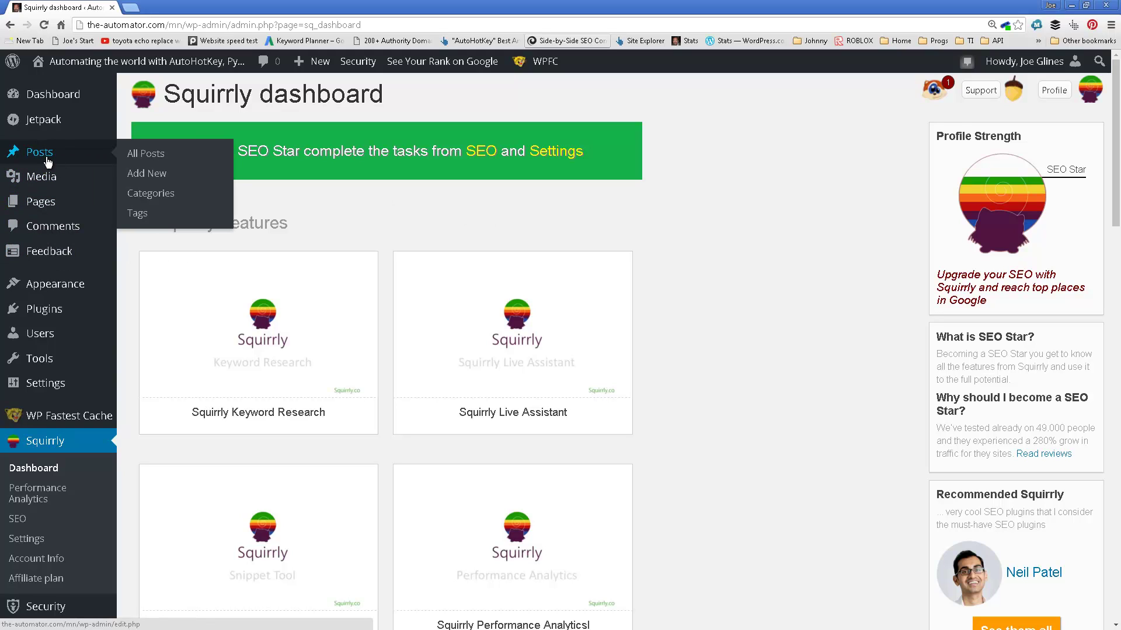
Edit the post 'Drastically reduce work needed for Factor Analysis with SPSS Macro' from Posts.
left_click(48, 163)
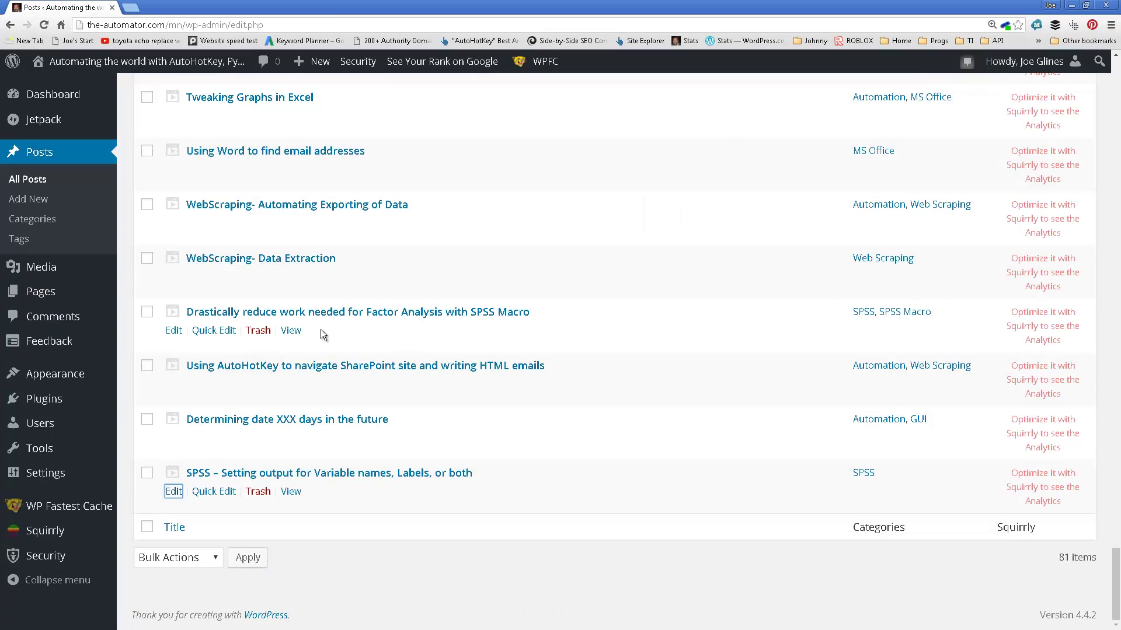
left_click(176, 331)
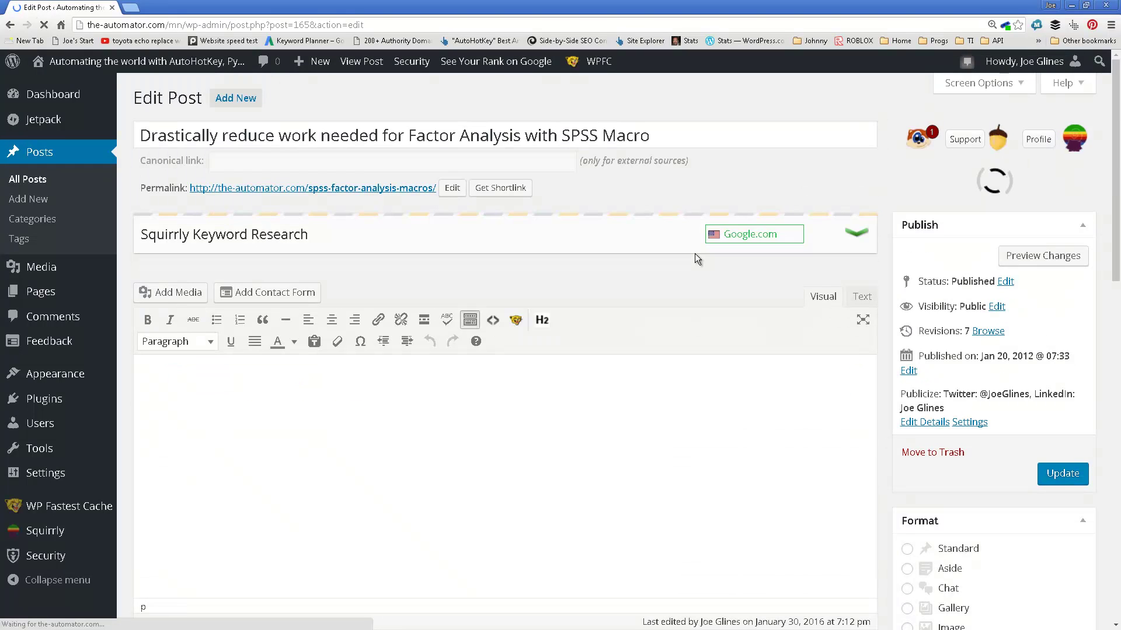
scroll(689, 274, "down", 3)
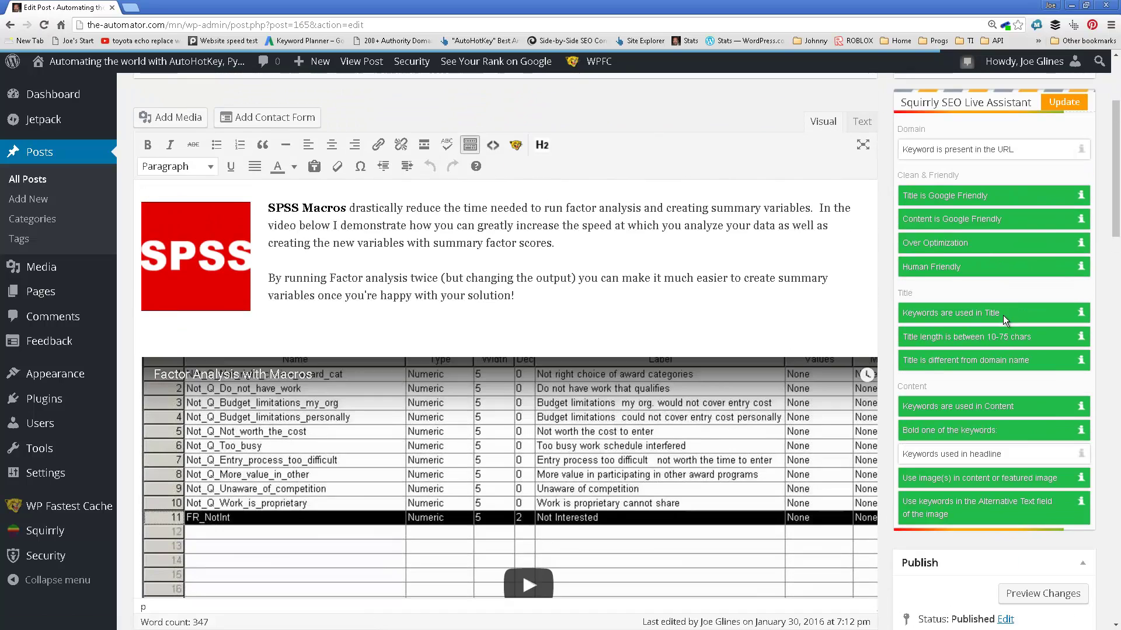
scroll(1018, 206, "up", 3)
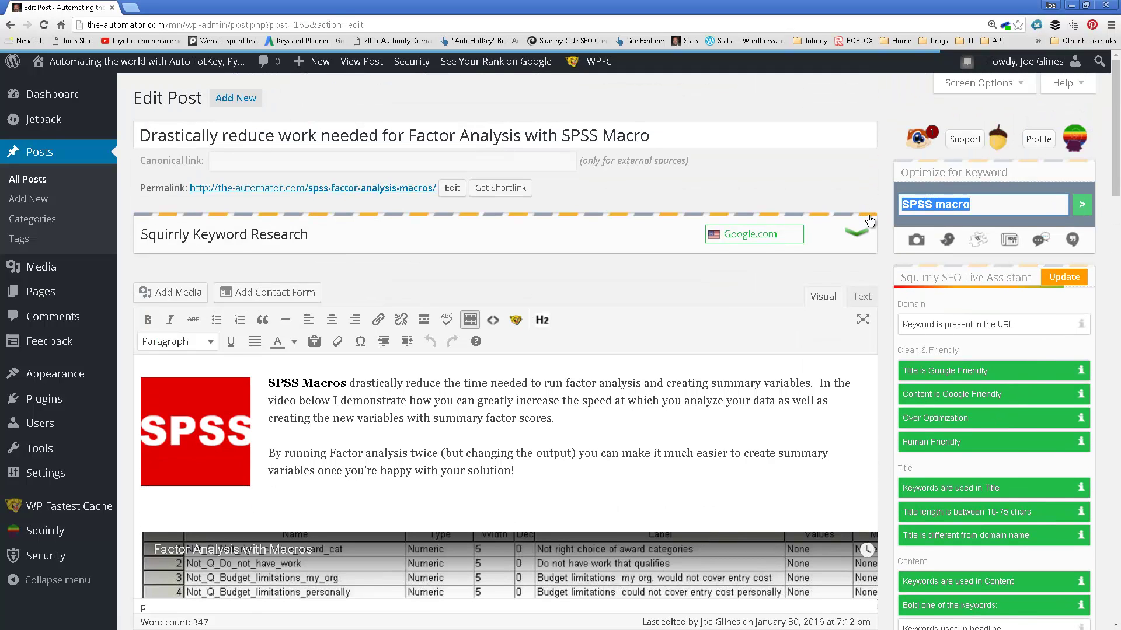
scroll(747, 303, "down", 3)
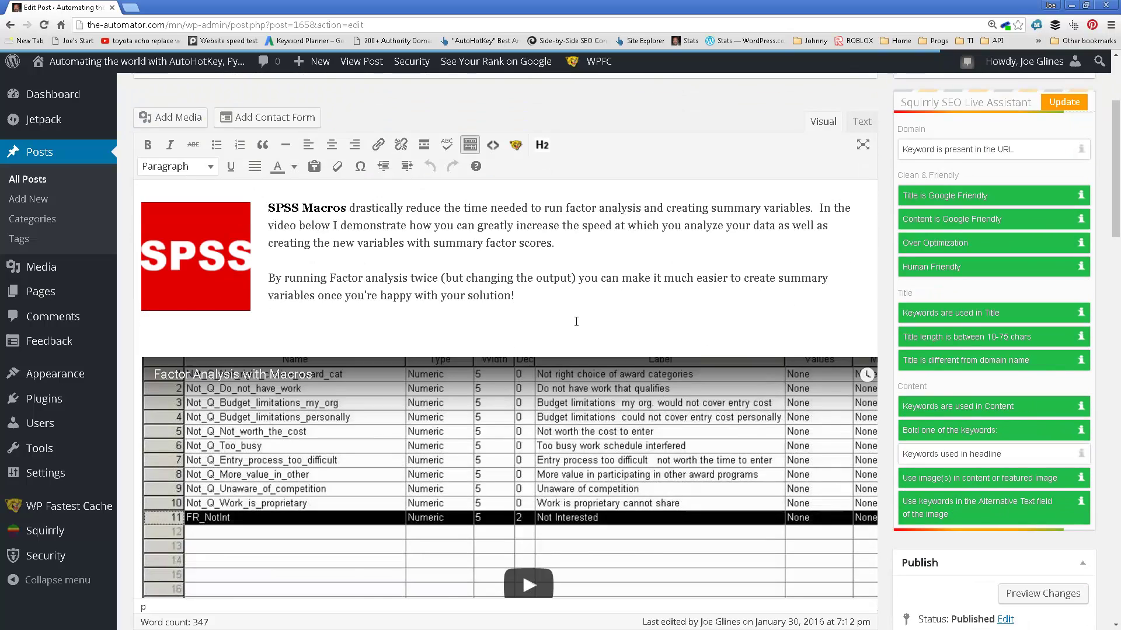
Paste 'SPSS macro' below the image and keep the Live Assistant keyword highlights showing.
type("SPSS macro")
type("SPSS macro")
type("SPSS macro")
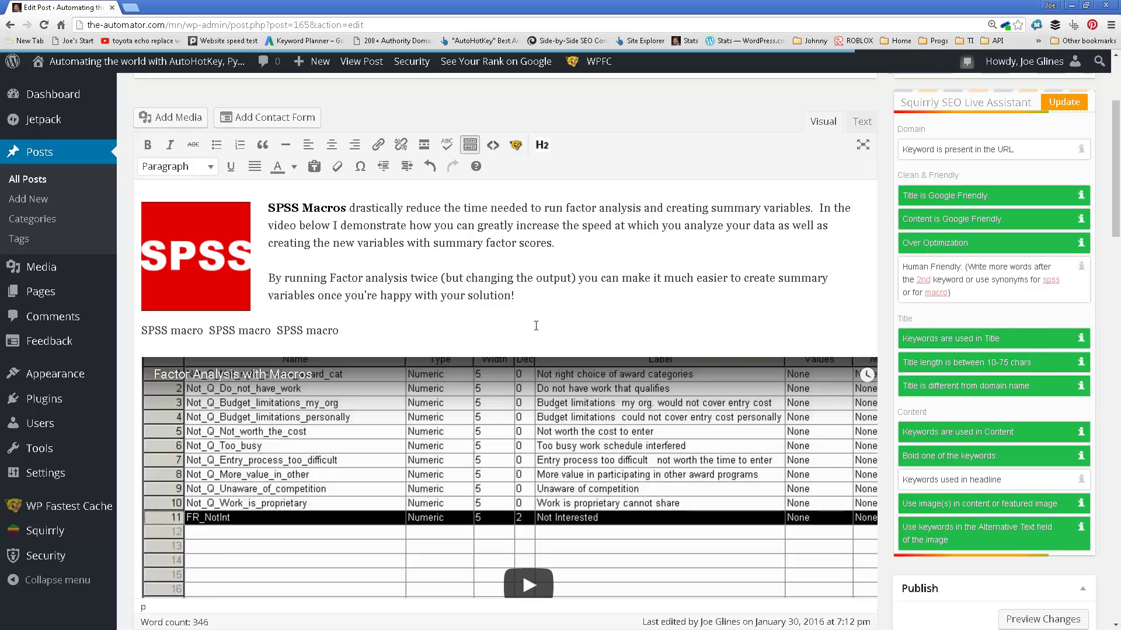
mouse_move(981, 279)
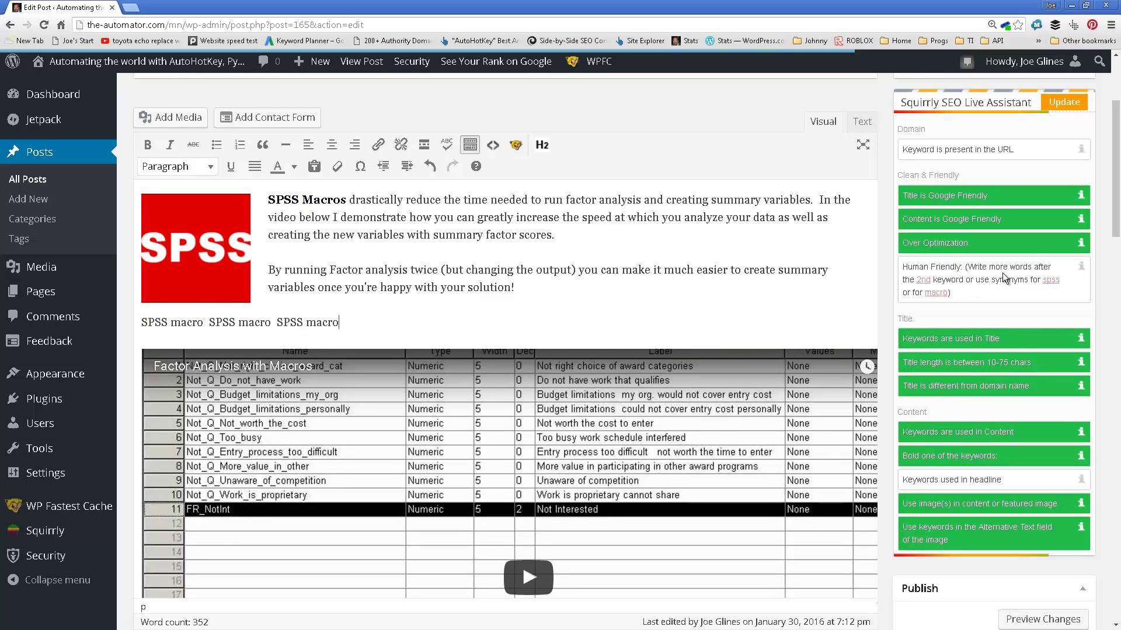
mouse_move(924, 283)
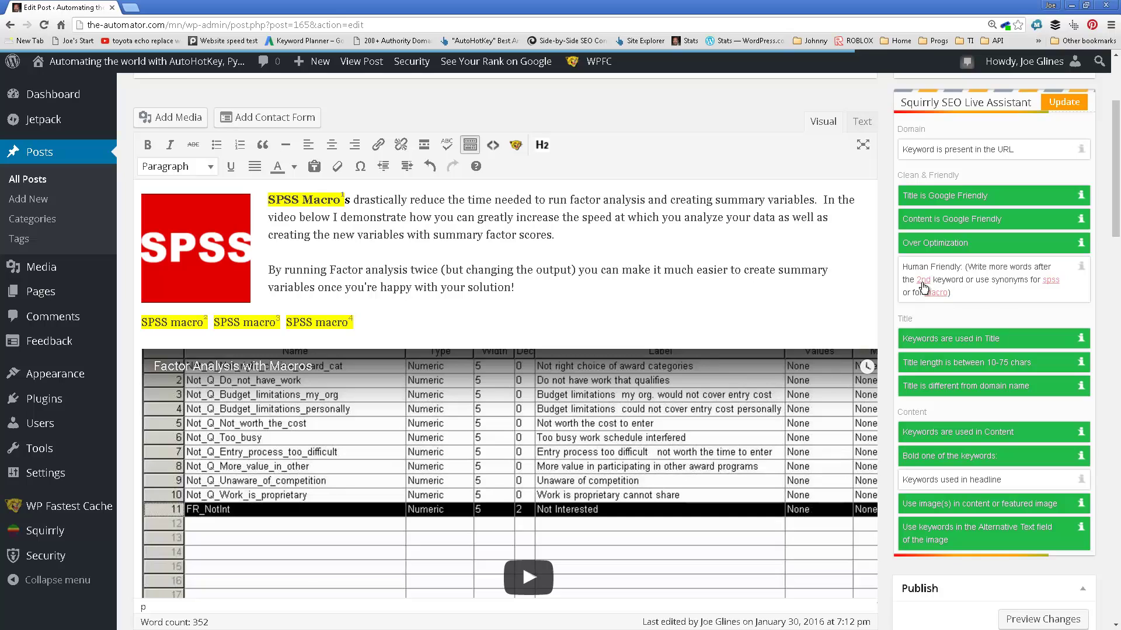
left_click(924, 286)
mouse_move(1052, 285)
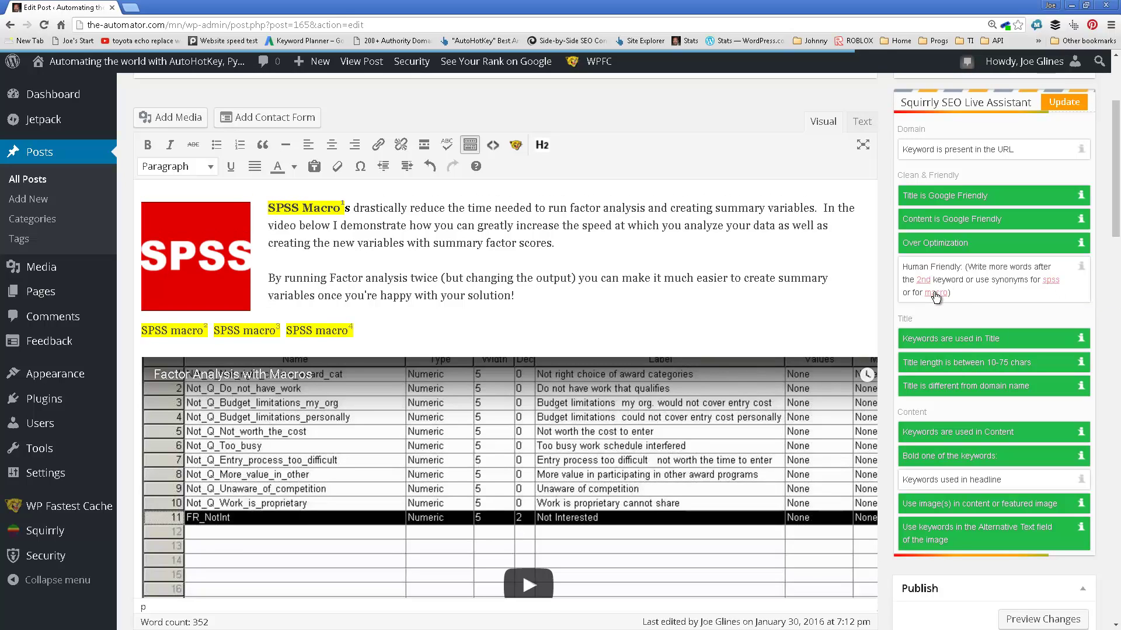
mouse_move(937, 298)
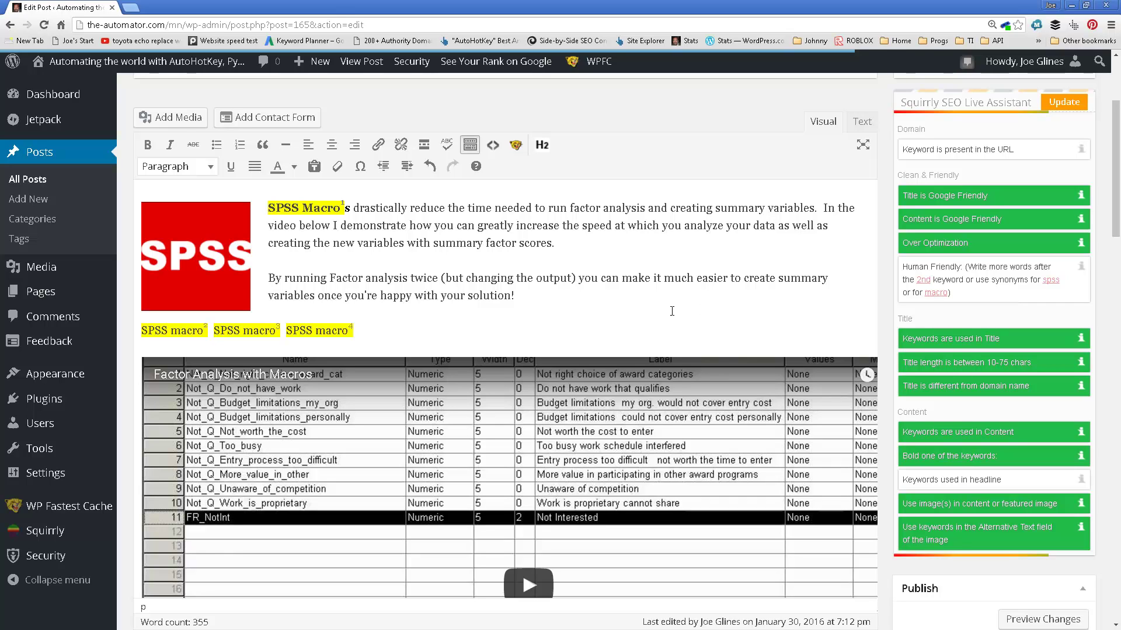
Delete the repeated 'SPSS macro' line and update the published post.
triple_click(240, 331)
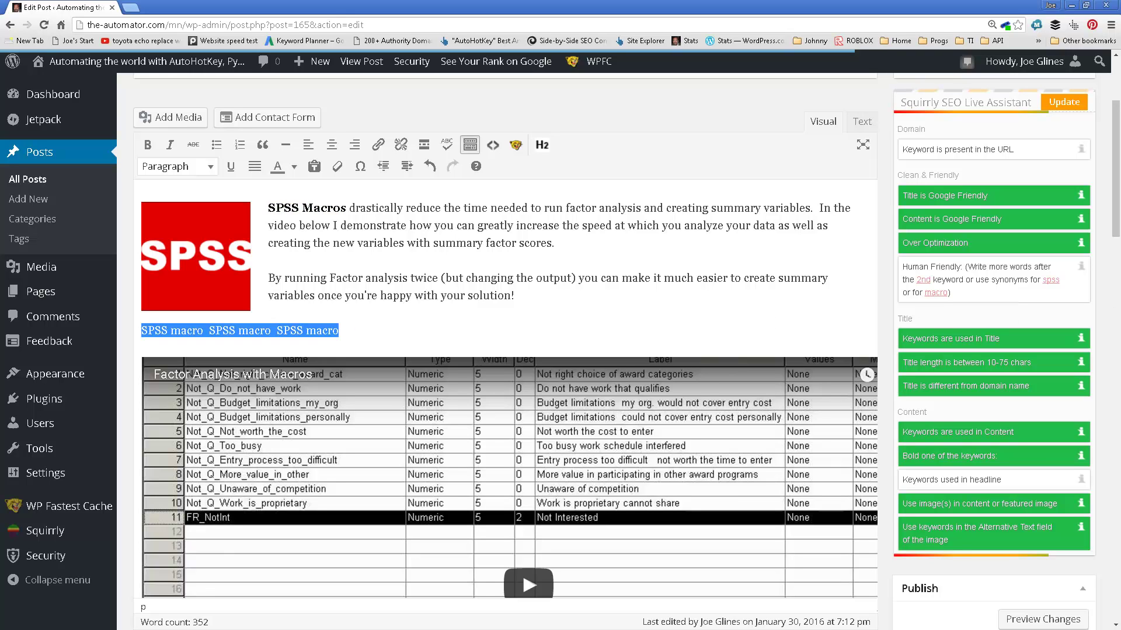
key("BackSpace")
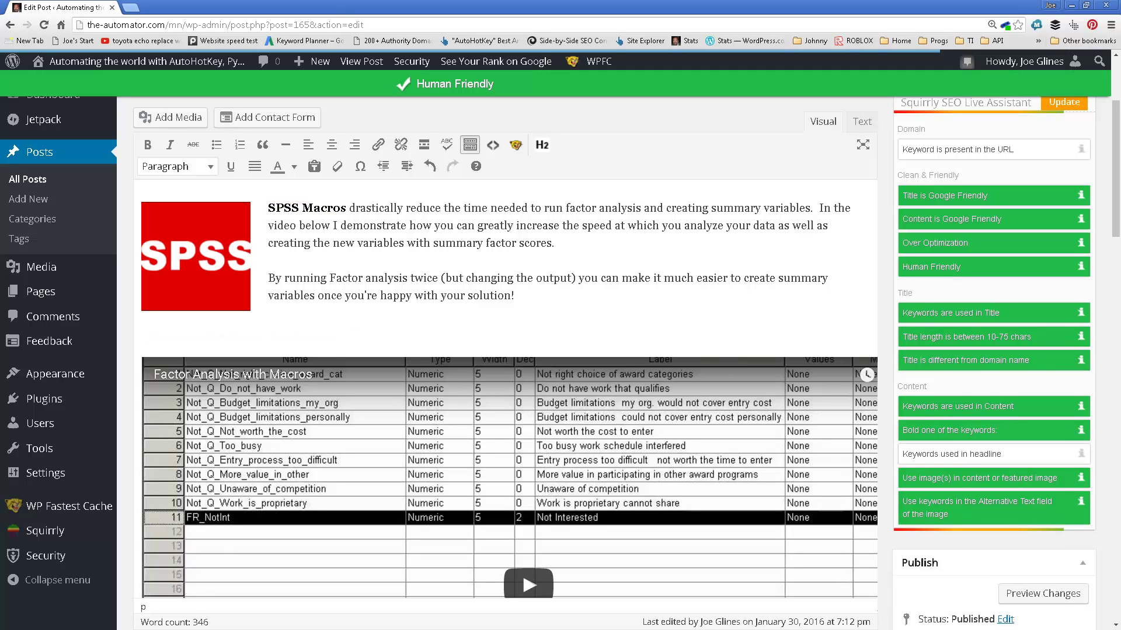
scroll(1094, 491, "down", 10)
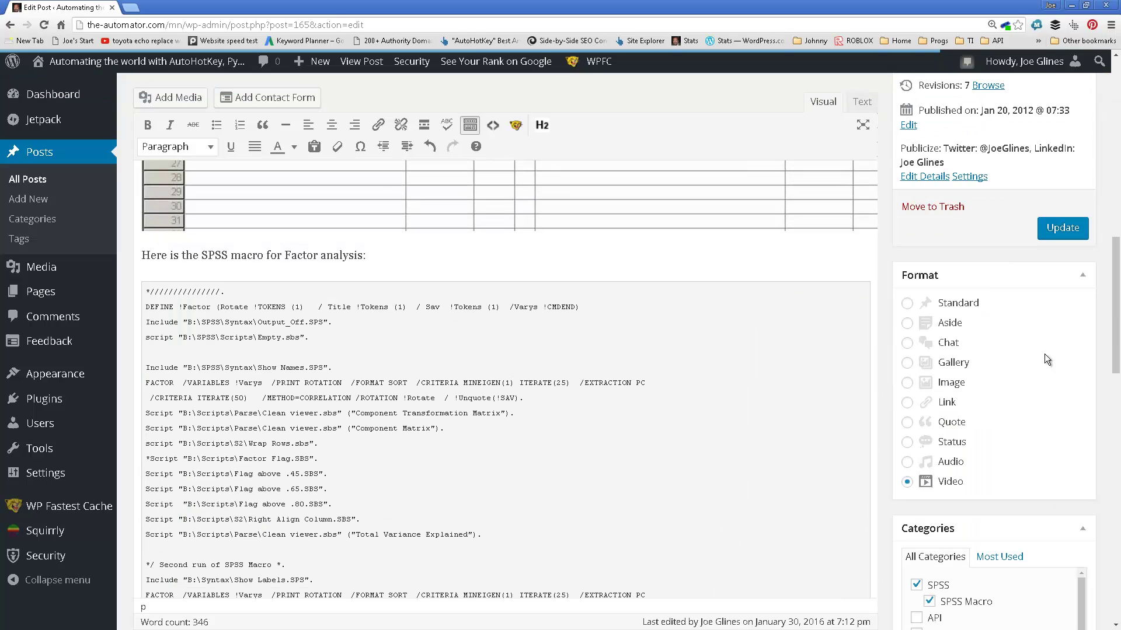
left_click(1057, 229)
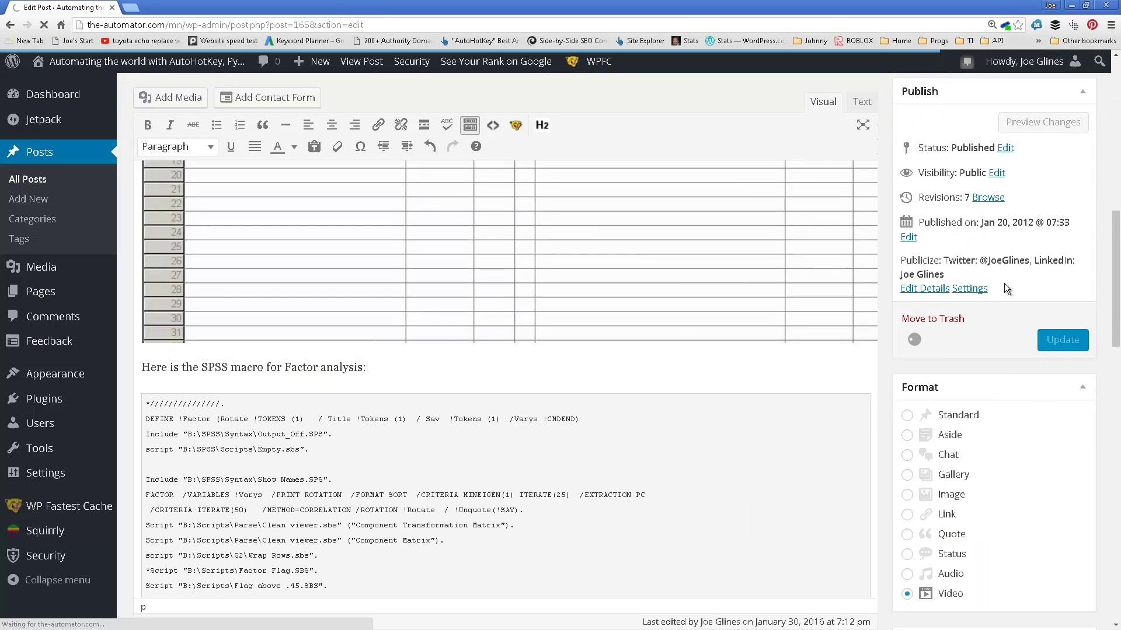